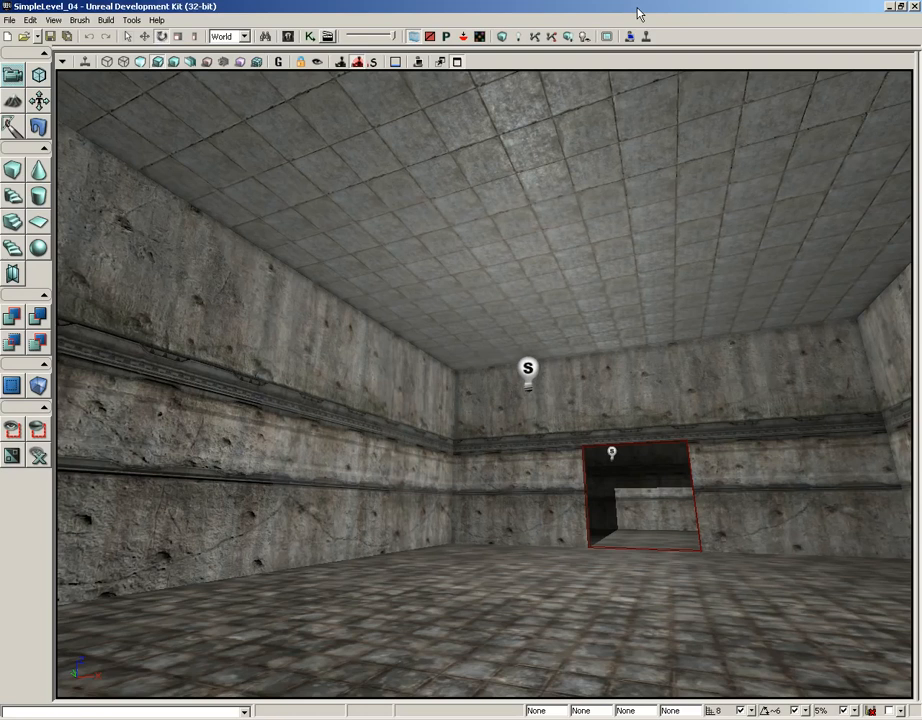
Step: Open the VCTF-Sandstorm.udk map from the Maps folder
click(9, 20)
click(20, 44)
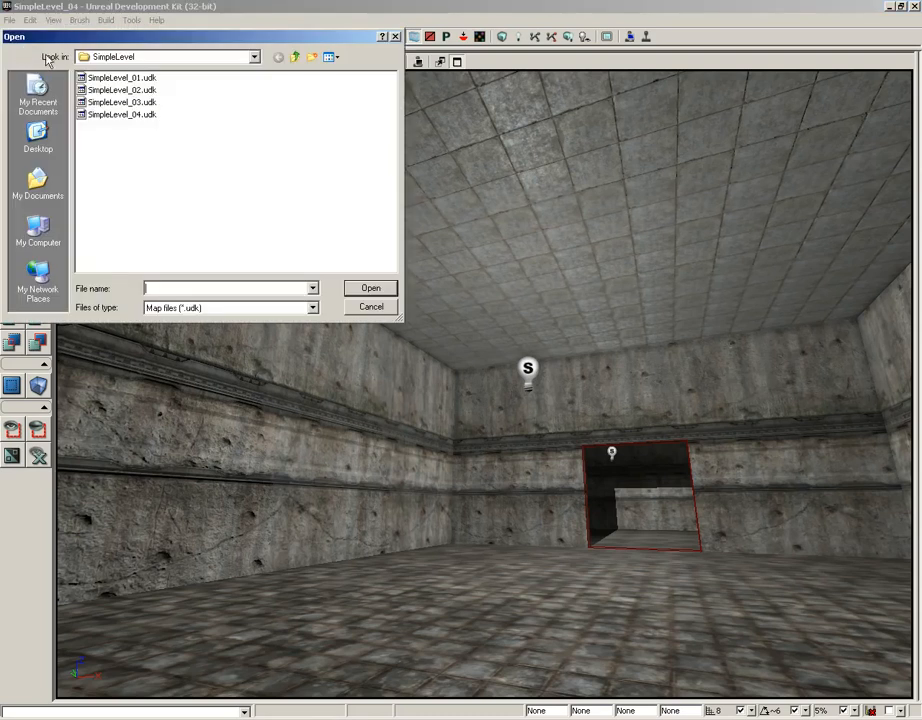
click(295, 57)
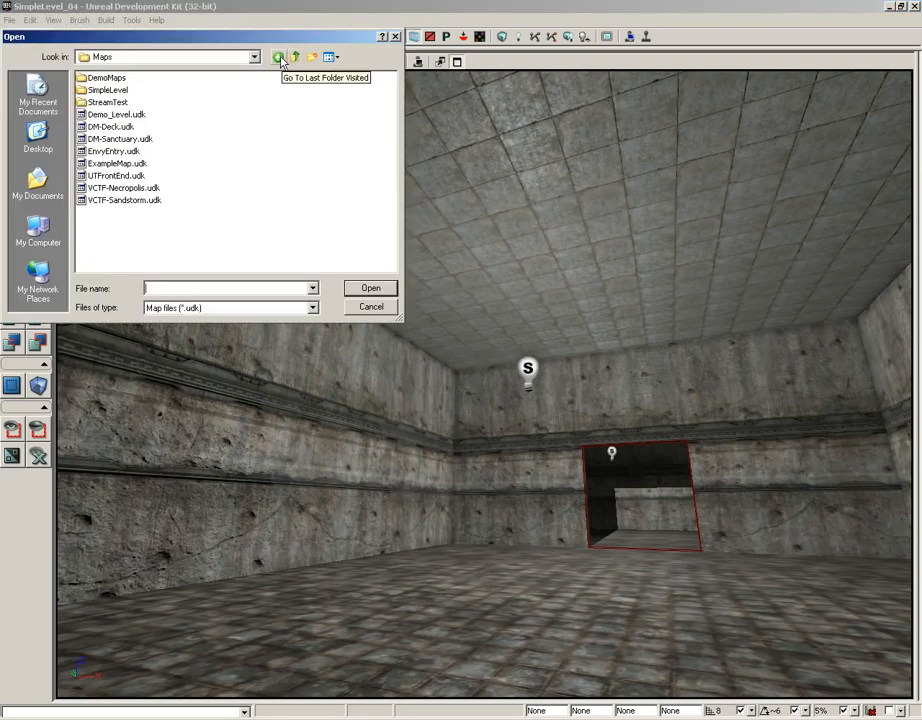
click(105, 201)
click(368, 288)
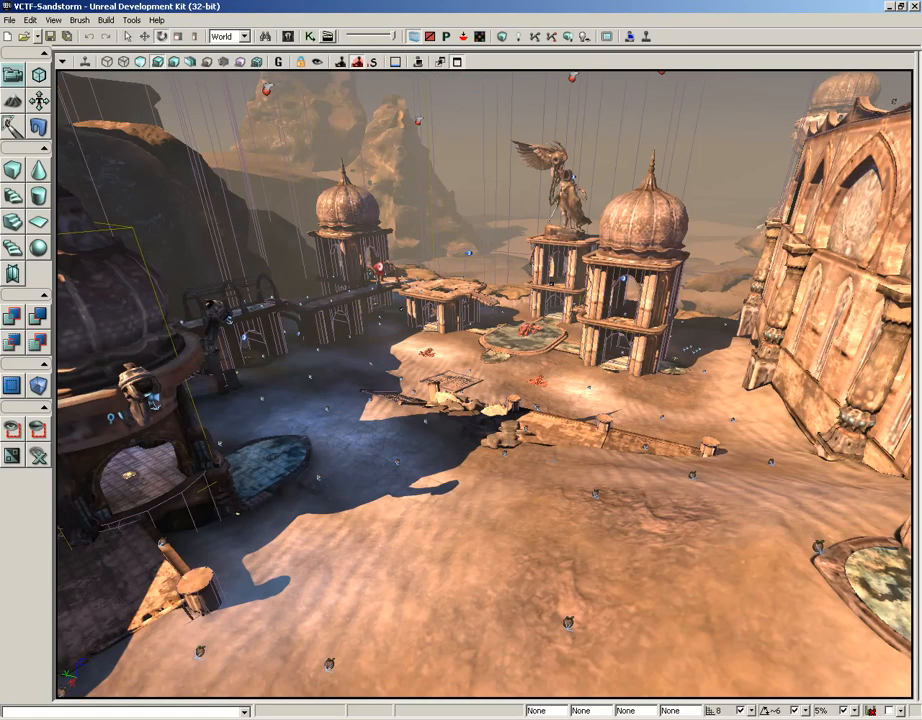
Step: Turn on game view and examine the Sandstorm map's dunes, buildings and towers from several angles
drag(484, 383, 470, 370)
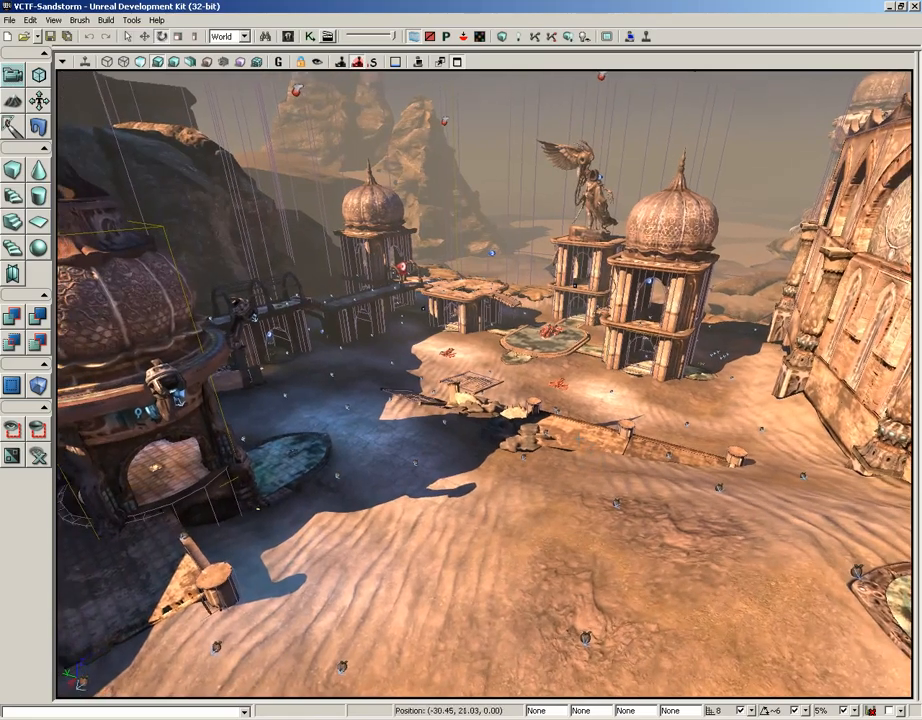
key(g)
right_drag(484, 383, 505, 332)
drag(538, 468, 580, 380)
drag(537, 468, 527, 460)
right_drag(528, 462, 18, 371)
right_drag(639, 466, 736, 470)
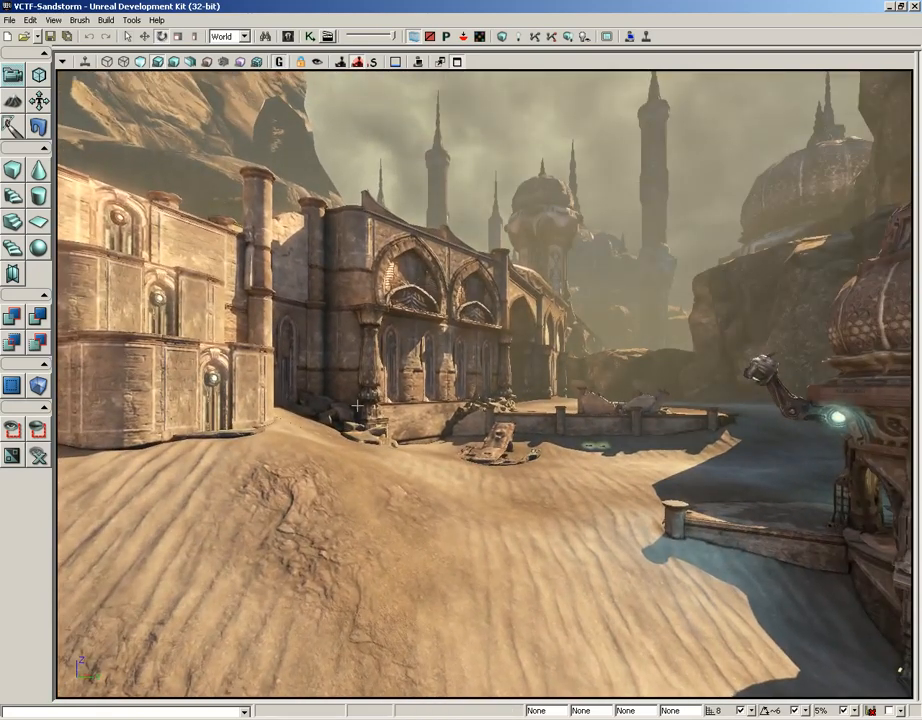
right_drag(365, 485, 372, 506)
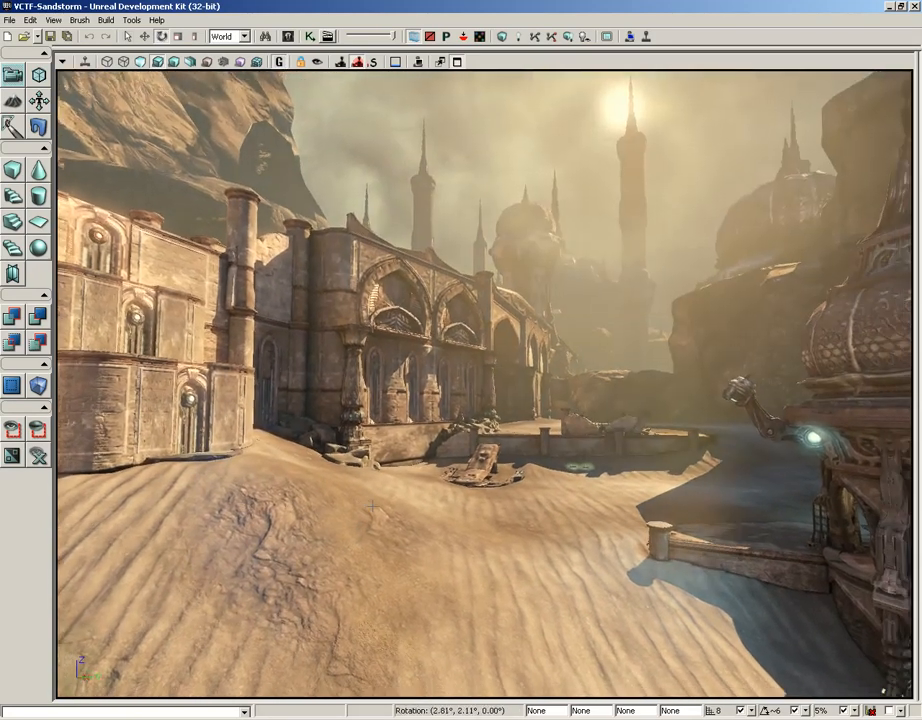
Step: Toggle the static meshes off and on to compare the bare level geometry with the fully decorated Sandstorm map
key(w)
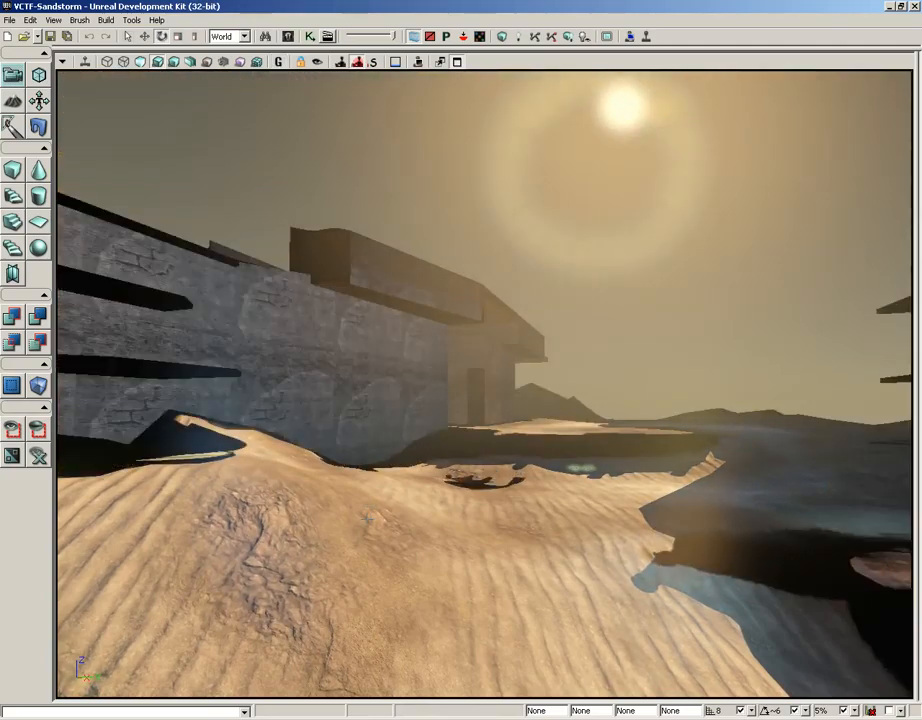
right_drag(372, 460, 55, 412)
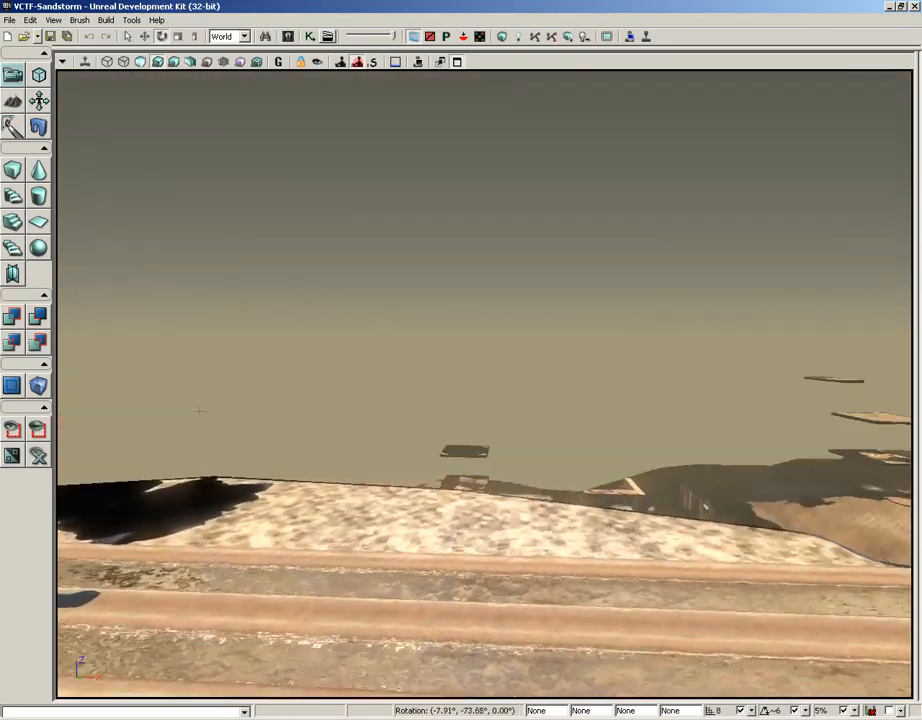
right_drag(283, 407, 372, 530)
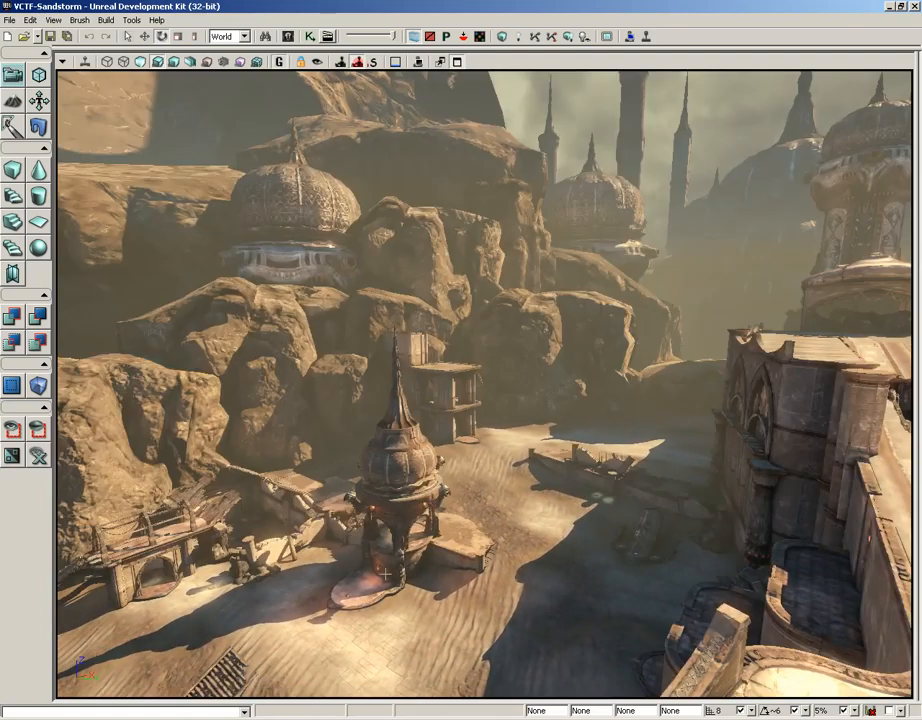
right_drag(384, 573, 402, 530)
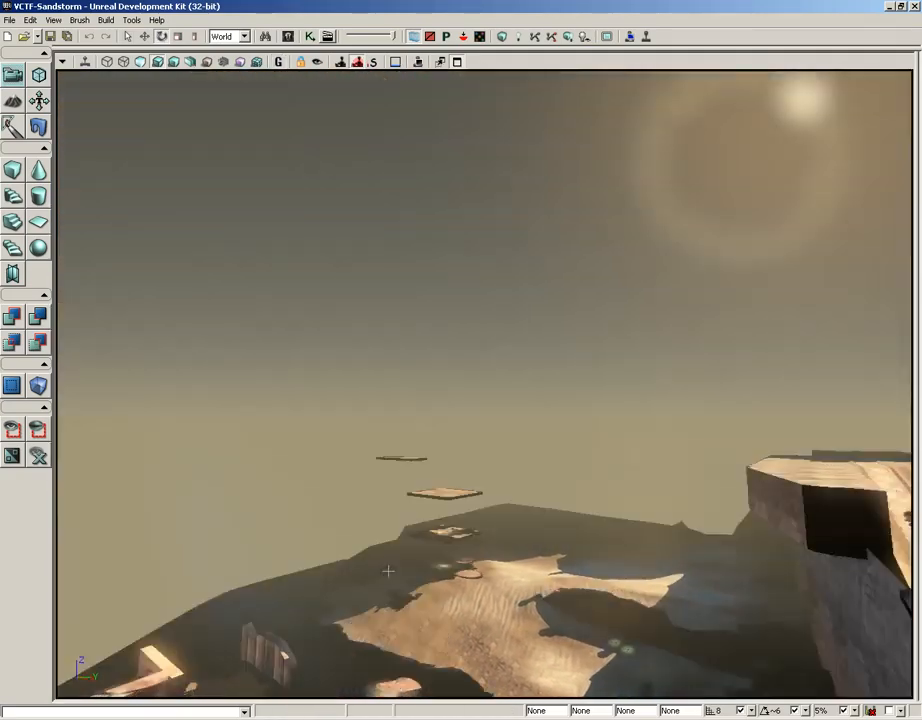
right_drag(388, 571, 431, 530)
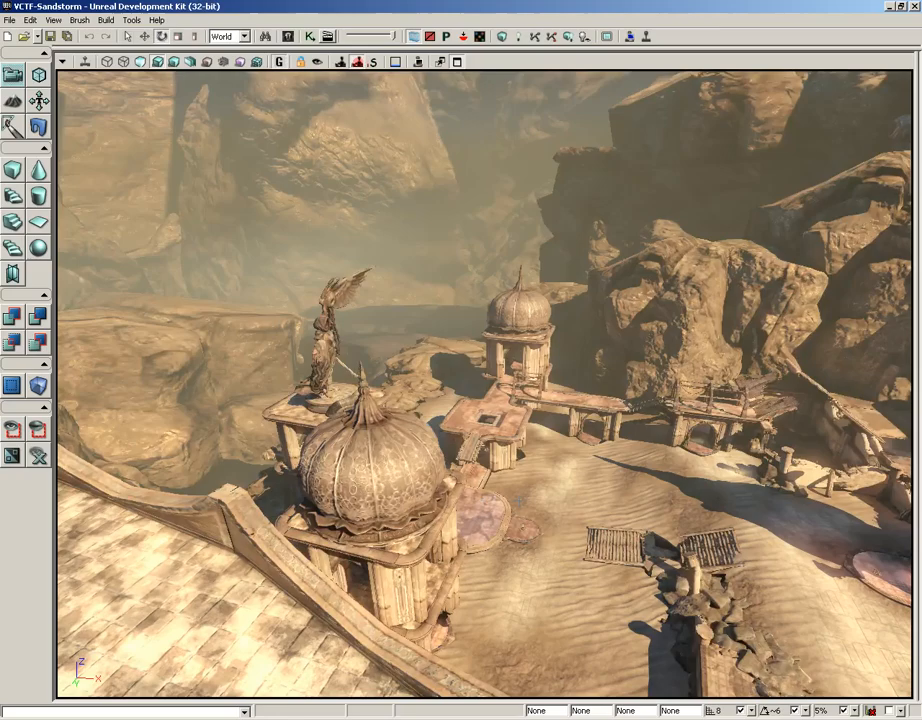
mouse_move(519, 500)
right_down()
mouse_move(535, 506)
mouse_move(515, 454)
mouse_move(447, 468)
mouse_move(425, 496)
mouse_move(522, 500)
right_up()
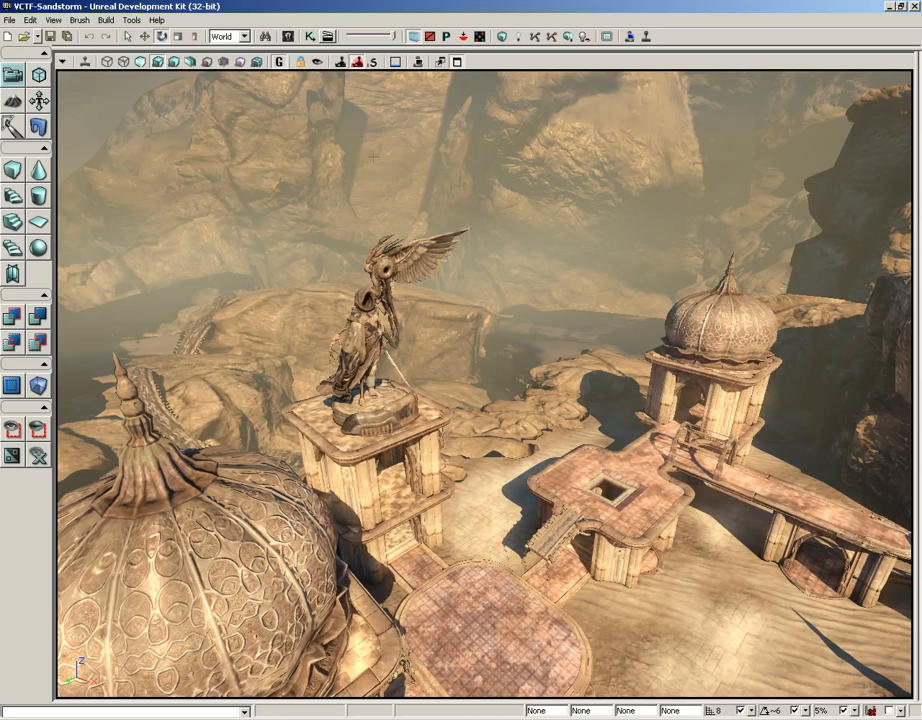
Step: Reopen the recent map SimpleLevel_04.udk and examine the main room's walls, ceiling and doorway
click(37, 36)
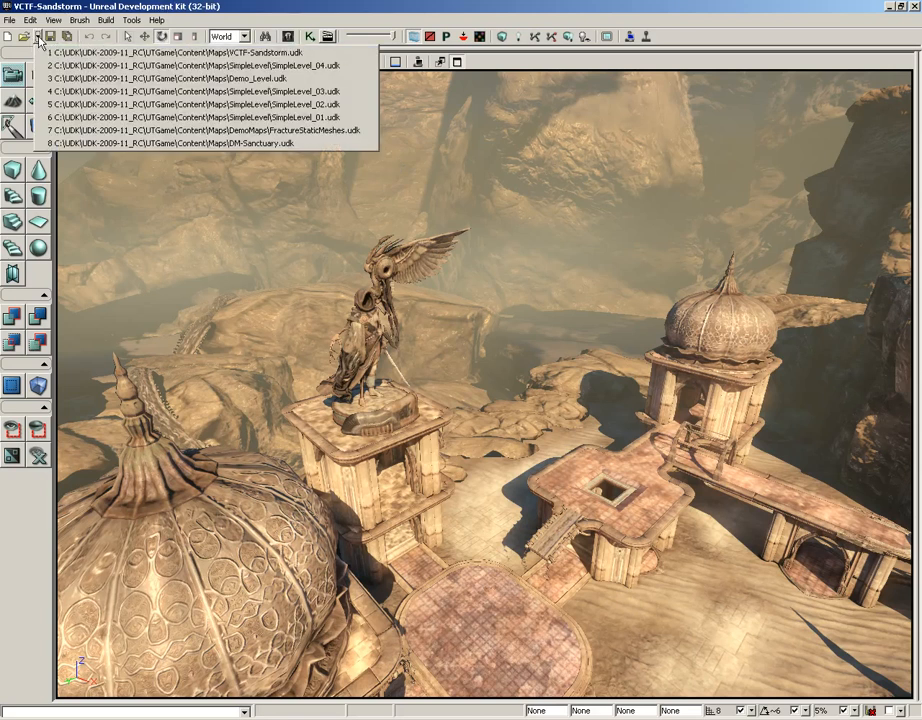
click(167, 66)
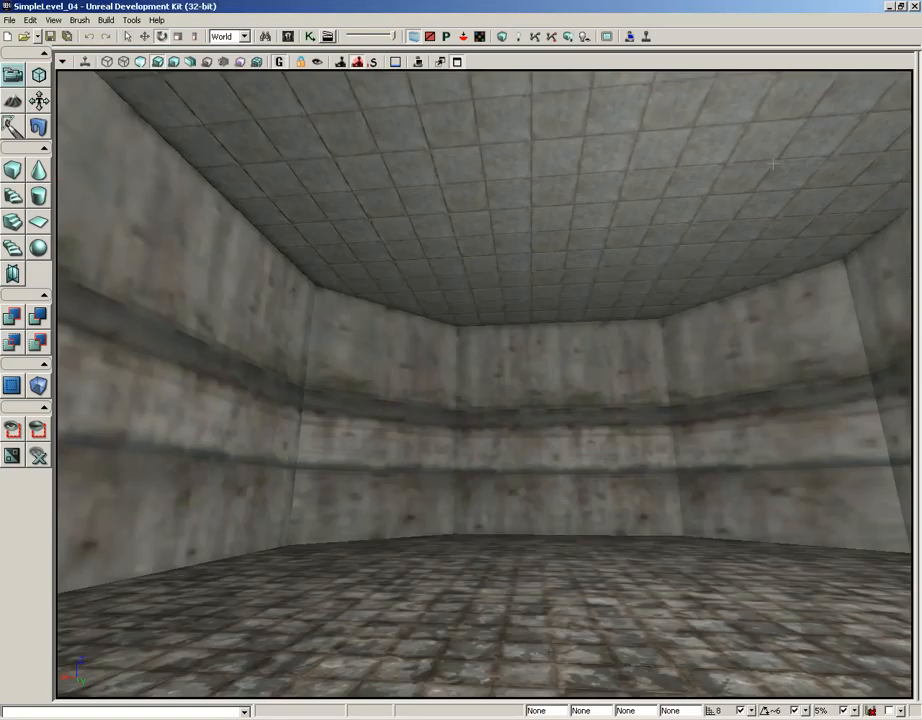
mouse_move(463, 388)
mouse_down()
mouse_move(461, 380)
mouse_move(913, 377)
mouse_move(913, 501)
mouse_move(823, 514)
mouse_move(700, 505)
mouse_move(600, 480)
mouse_move(460, 394)
mouse_up()
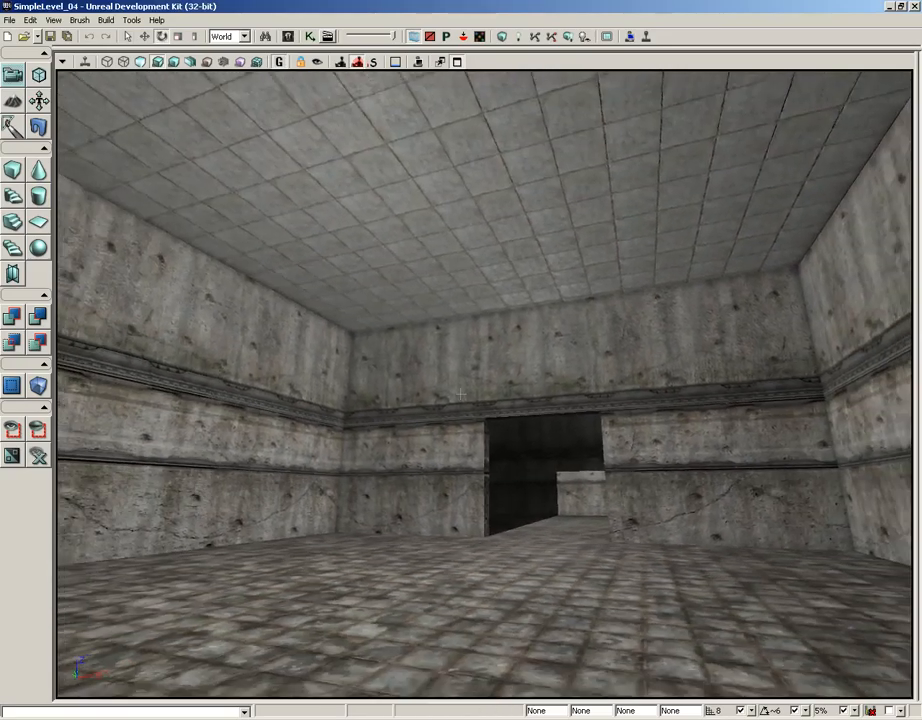
right_drag(461, 394, 460, 392)
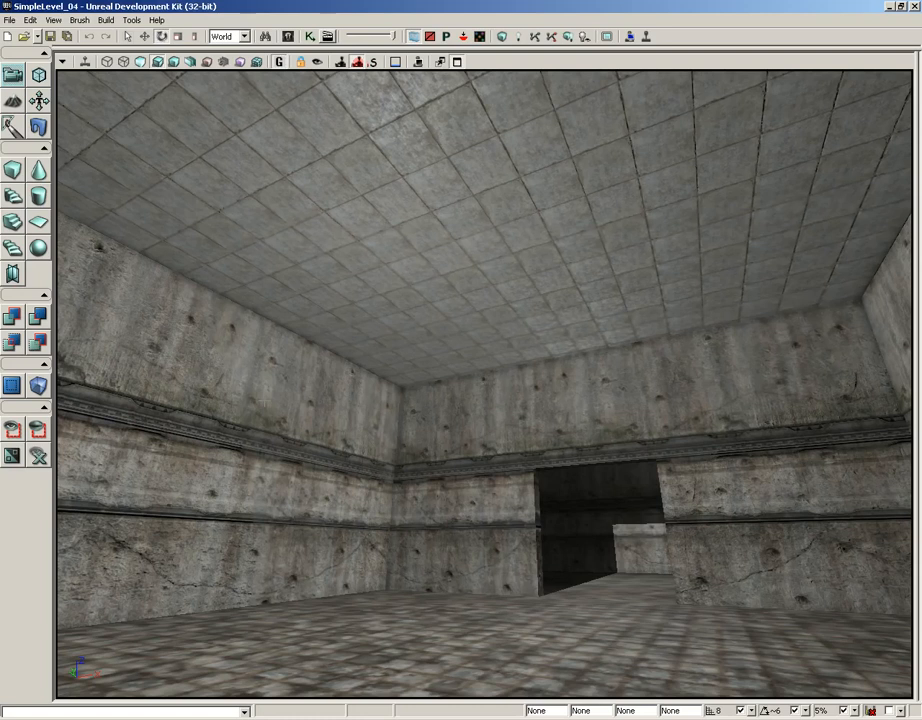
drag(264, 402, 275, 515)
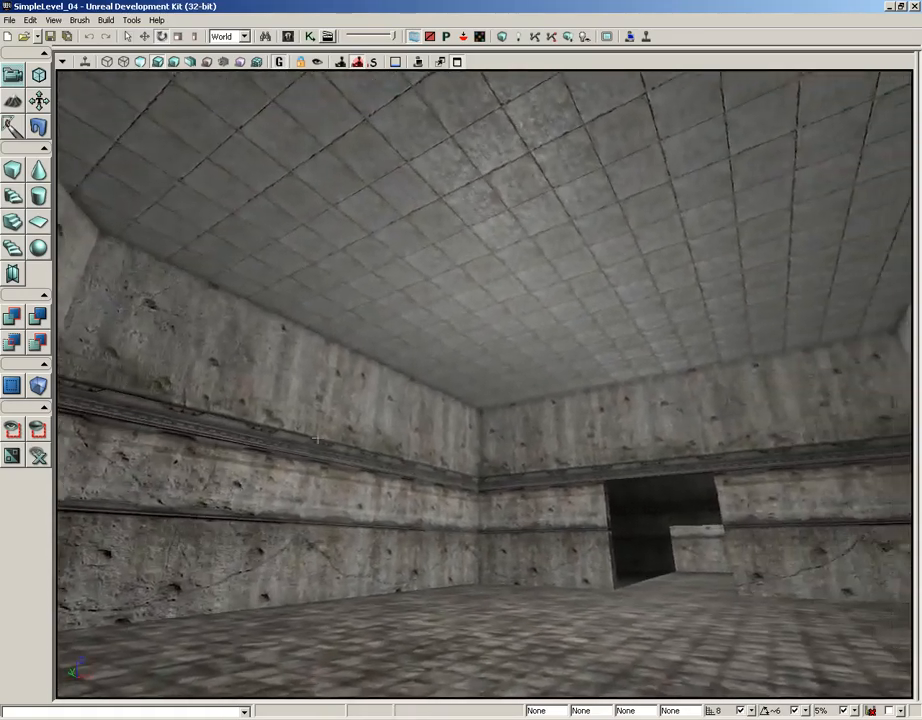
right_drag(275, 515, 322, 436)
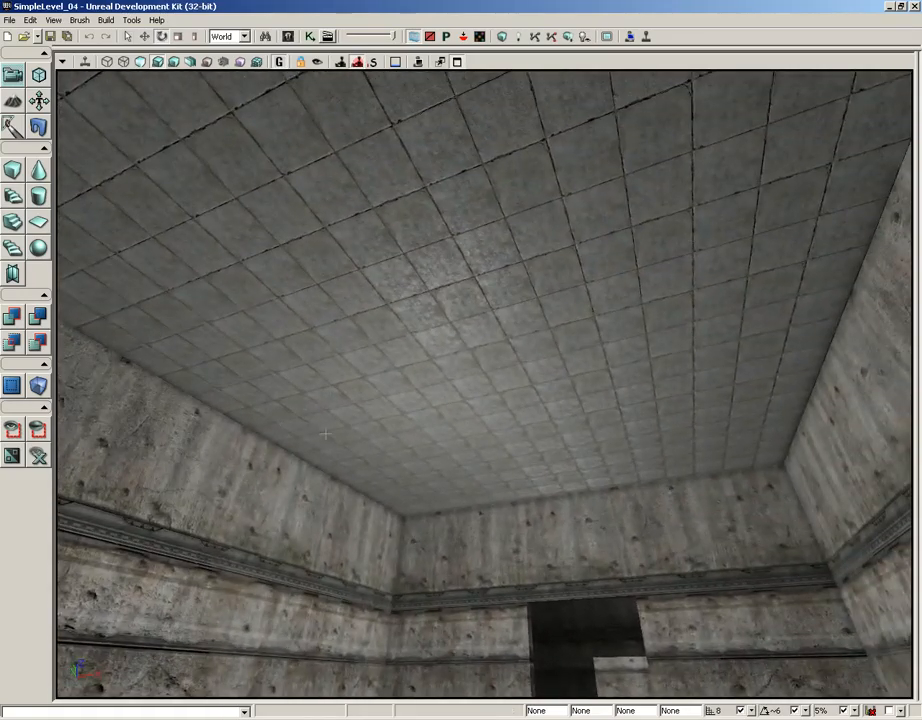
right_drag(325, 433, 354, 428)
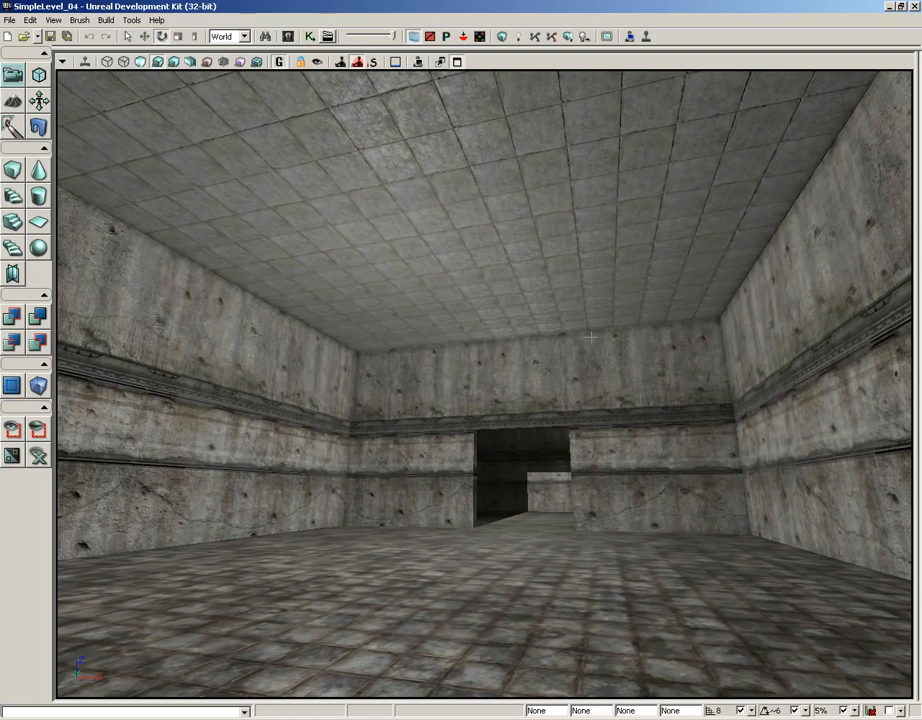
middle_drag(590, 338, 590, 302)
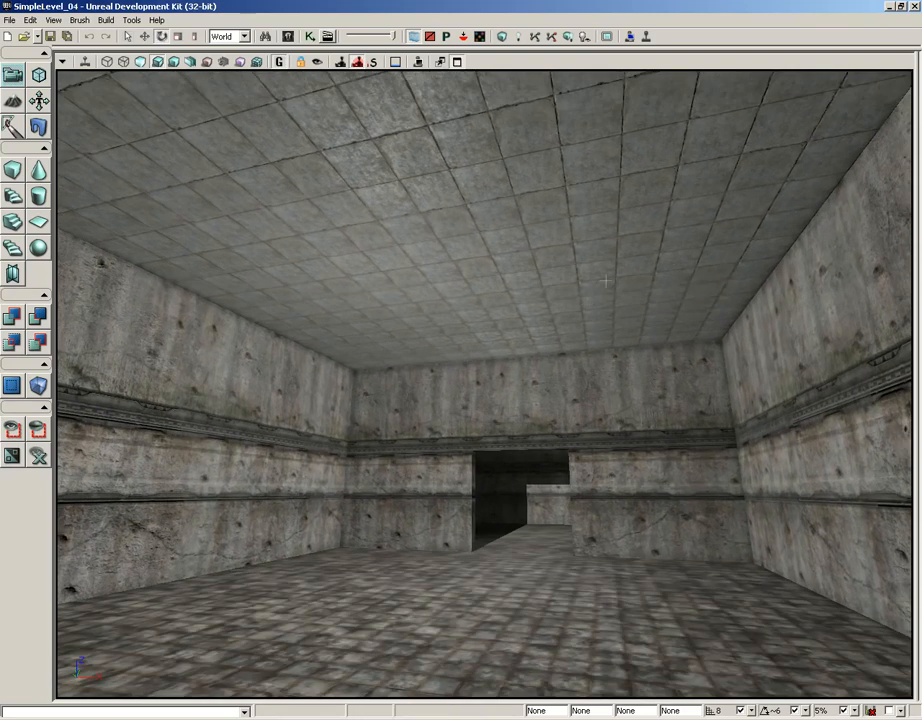
middle_drag(334, 262, 334, 214)
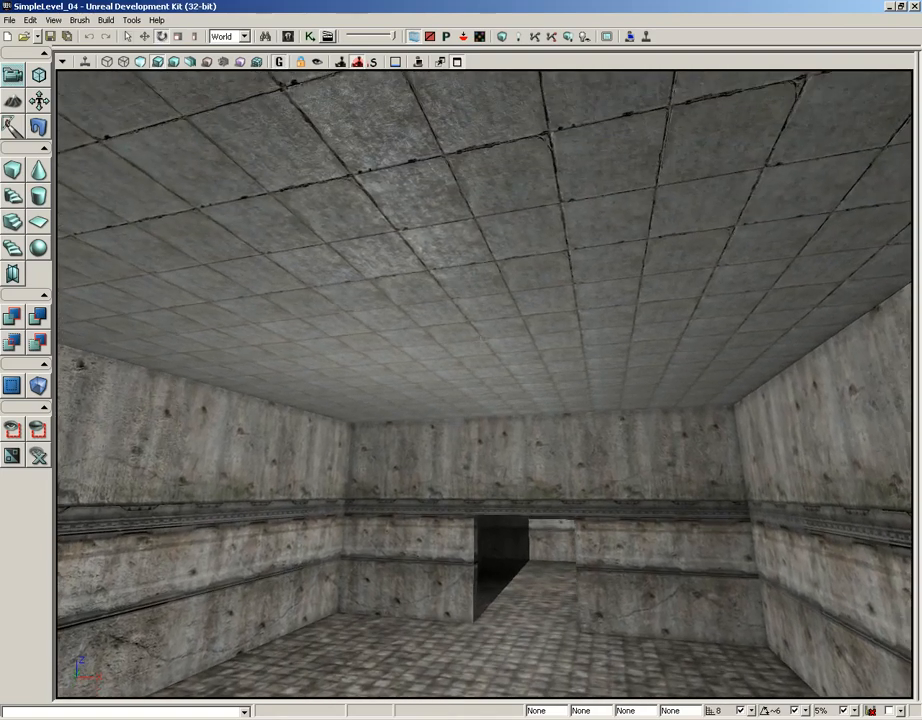
middle_drag(463, 298, 463, 342)
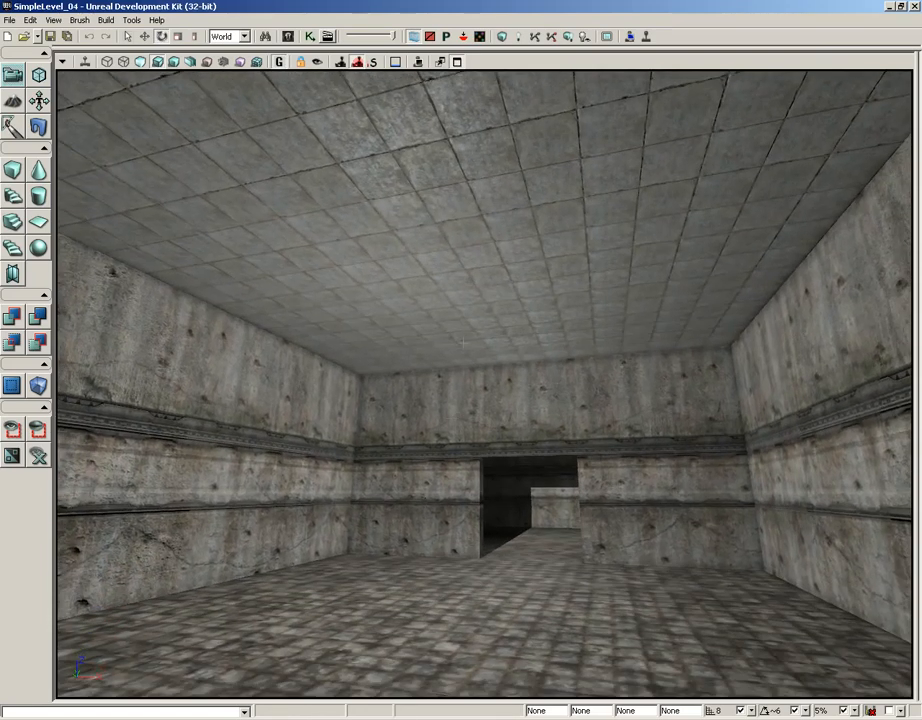
Step: Open the Content Browser and search the assets for "building bunkersup"
click(288, 37)
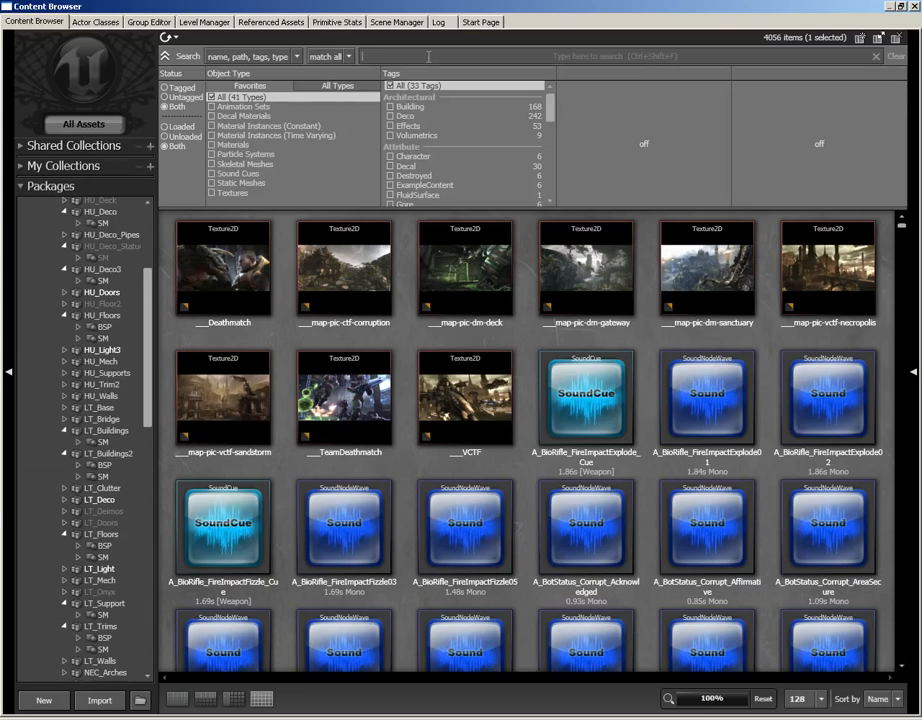
click(428, 56)
text(building)
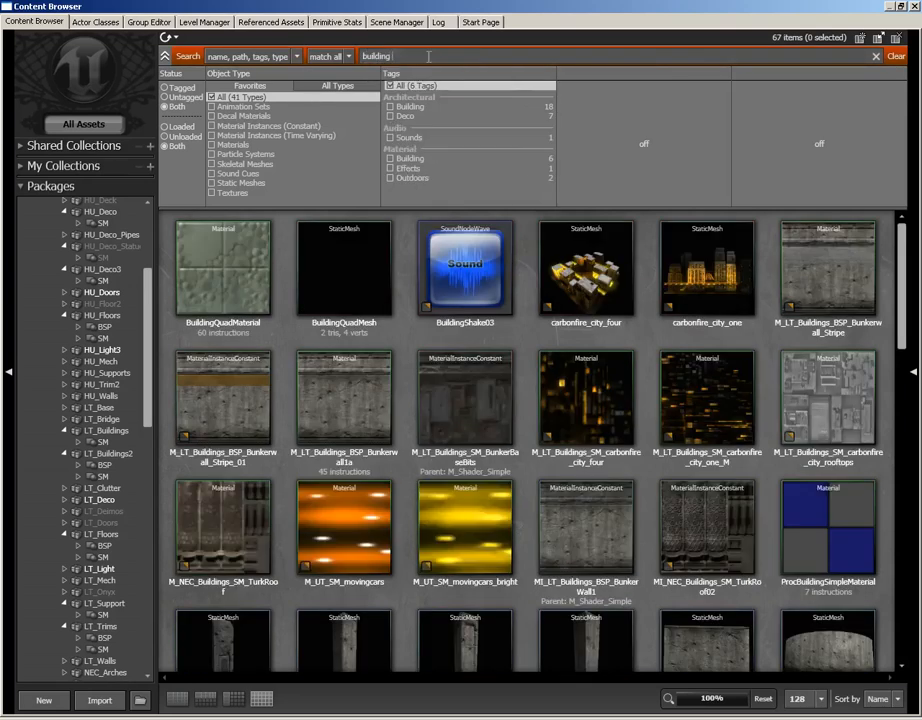
text( bunkersup)
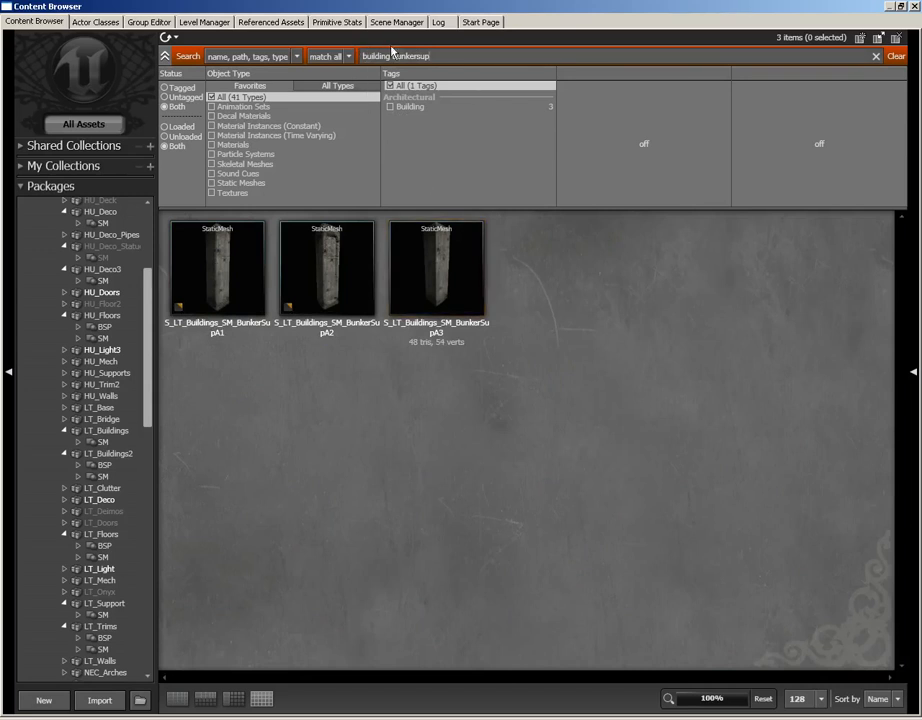
Step: Look through the three bunker support meshes and select S_LT_Buildings_SM_BunkerSupA3
mouse_move(432, 284)
click(245, 274)
click(336, 273)
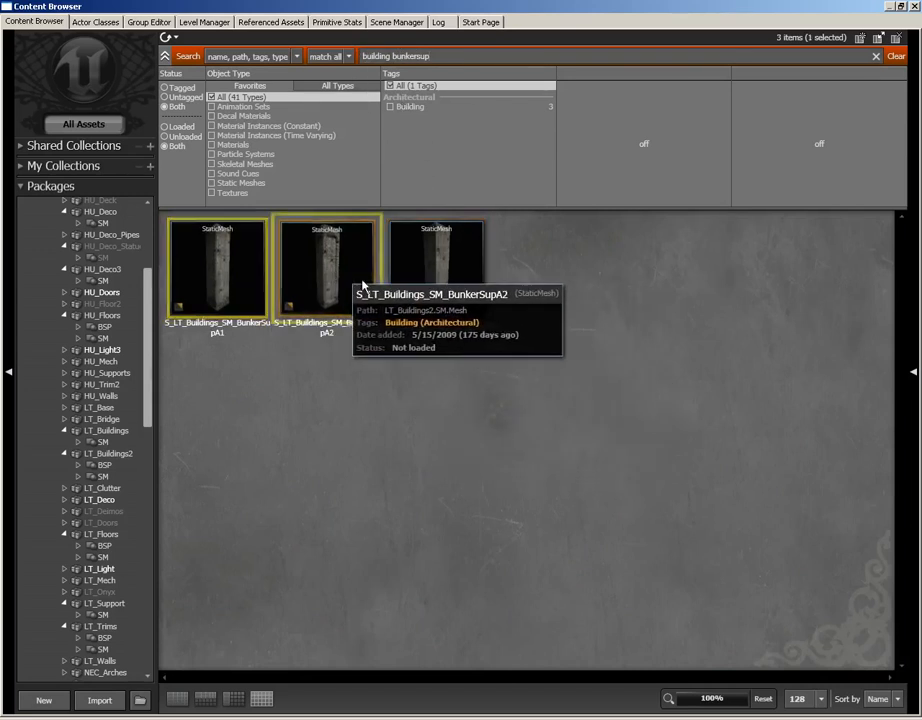
click(425, 268)
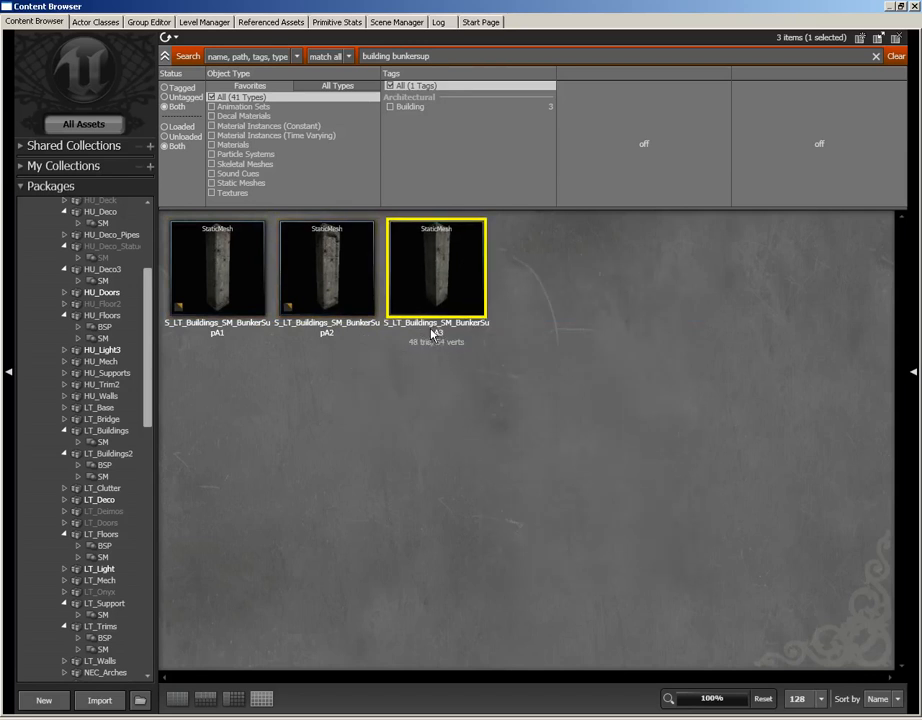
mouse_move(431, 277)
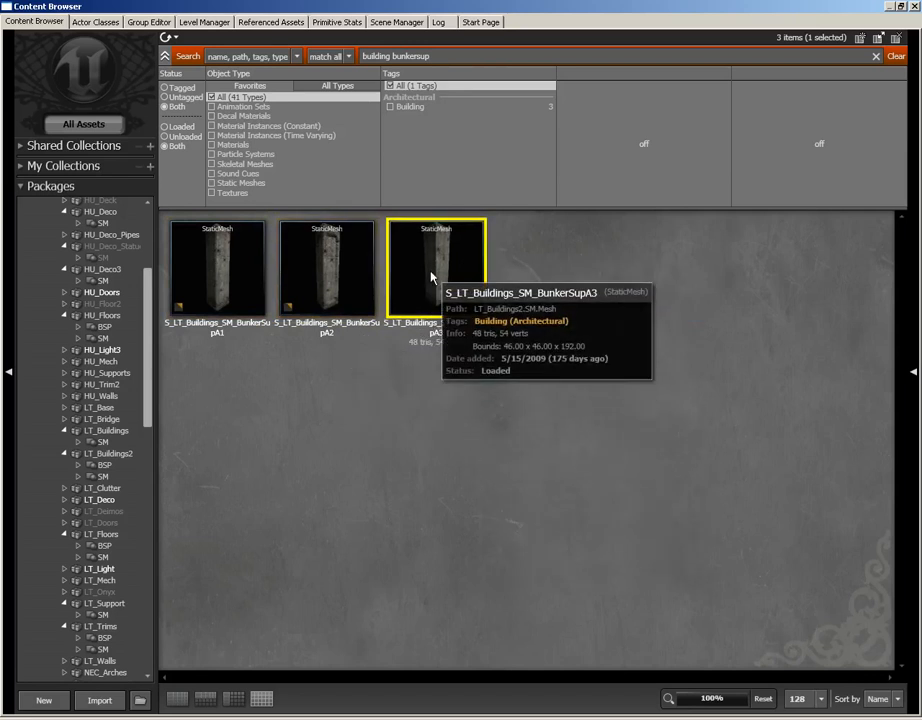
Step: Restore the Content Browser to a smaller window and move it so the room's floor is exposed in the viewport
click(902, 7)
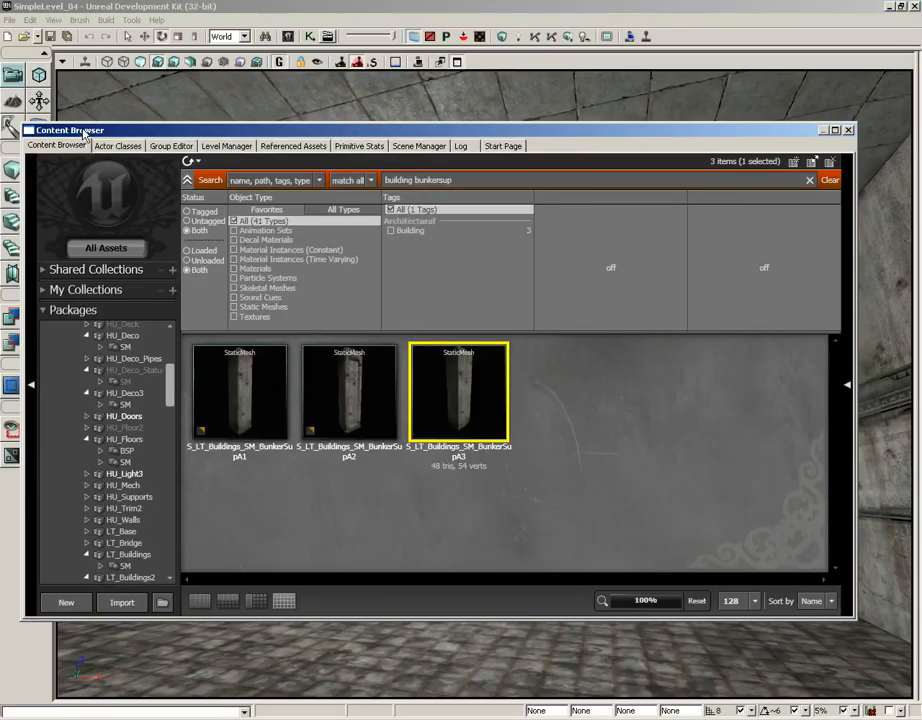
drag(245, 130, 365, 25)
mouse_move(607, 315)
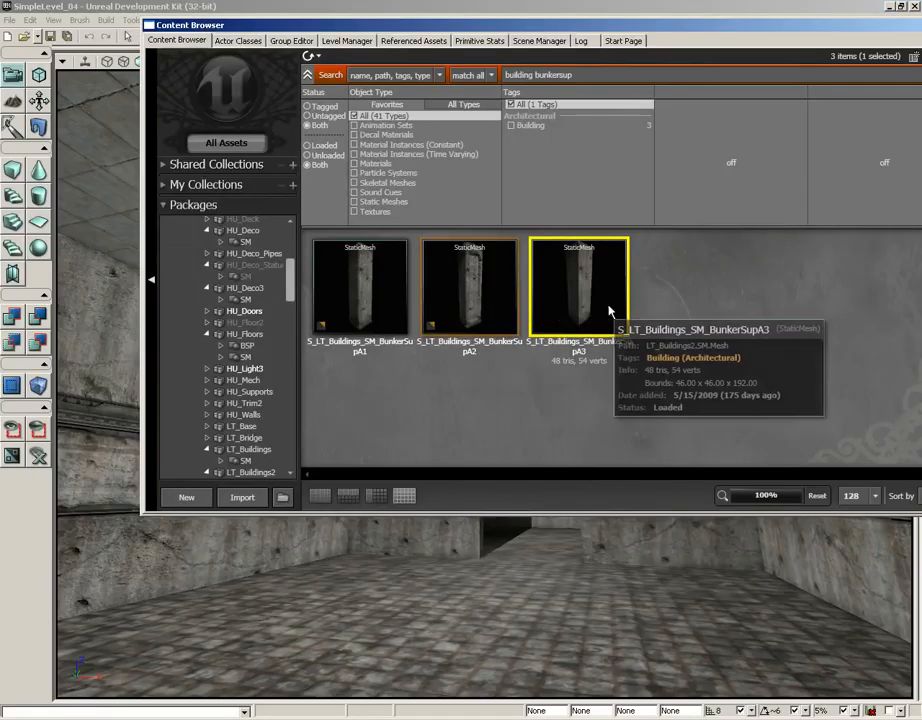
drag(595, 311, 224, 613)
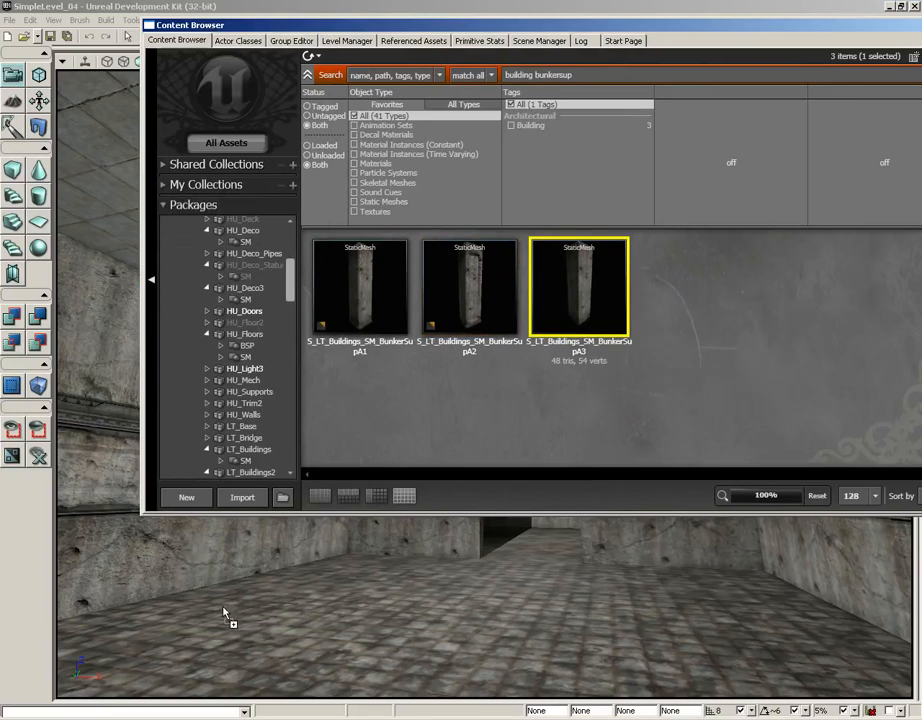
drag(224, 608, 593, 376)
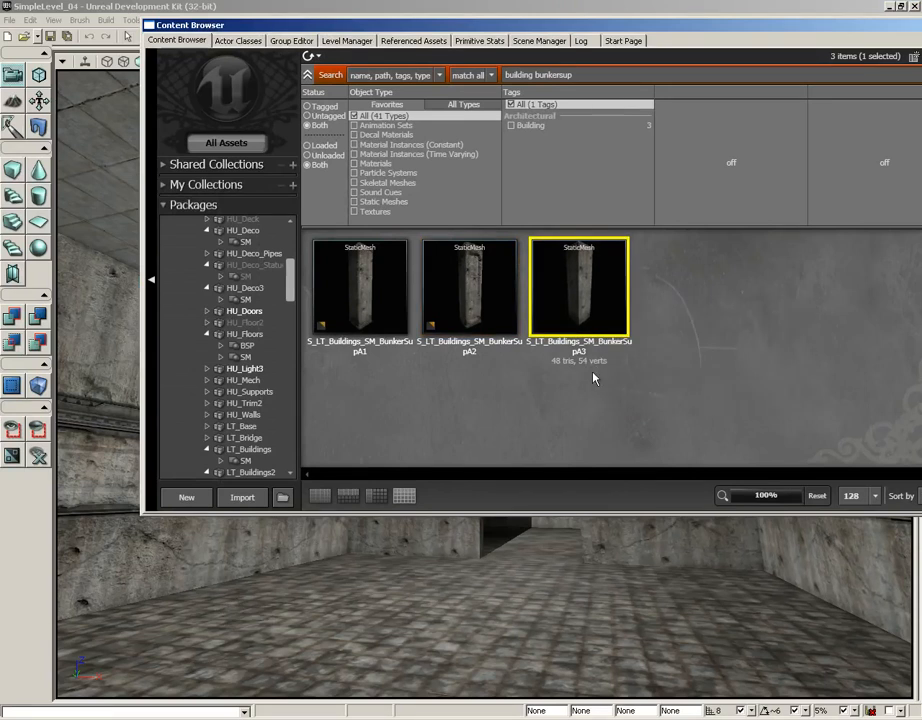
Step: Set the drag grid snap to 32 and place a BunkerSupA3 pillar on the floor beside the room's left wall
click(750, 711)
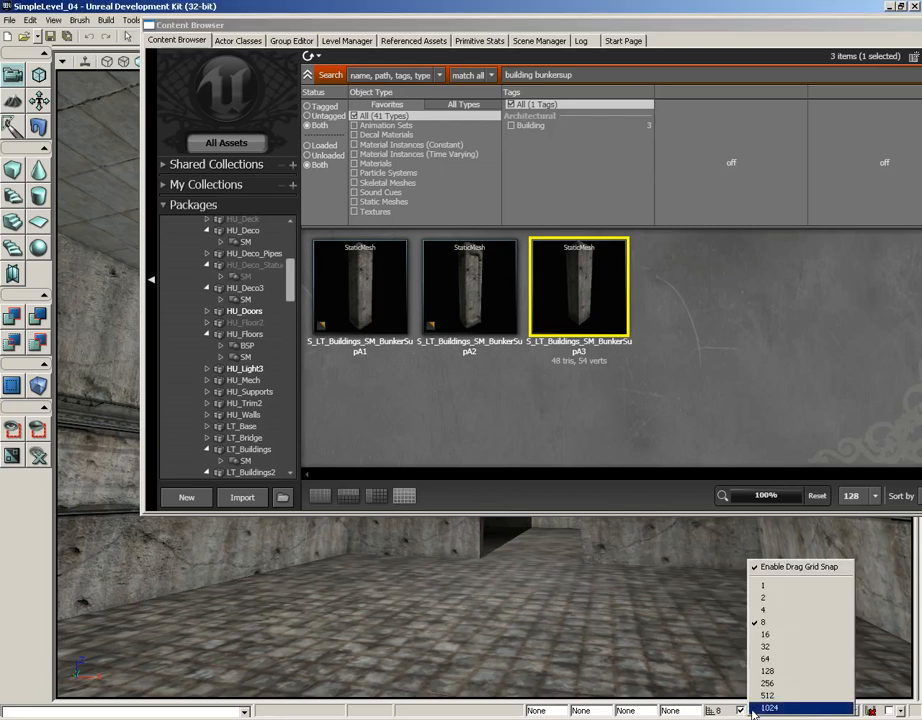
click(766, 648)
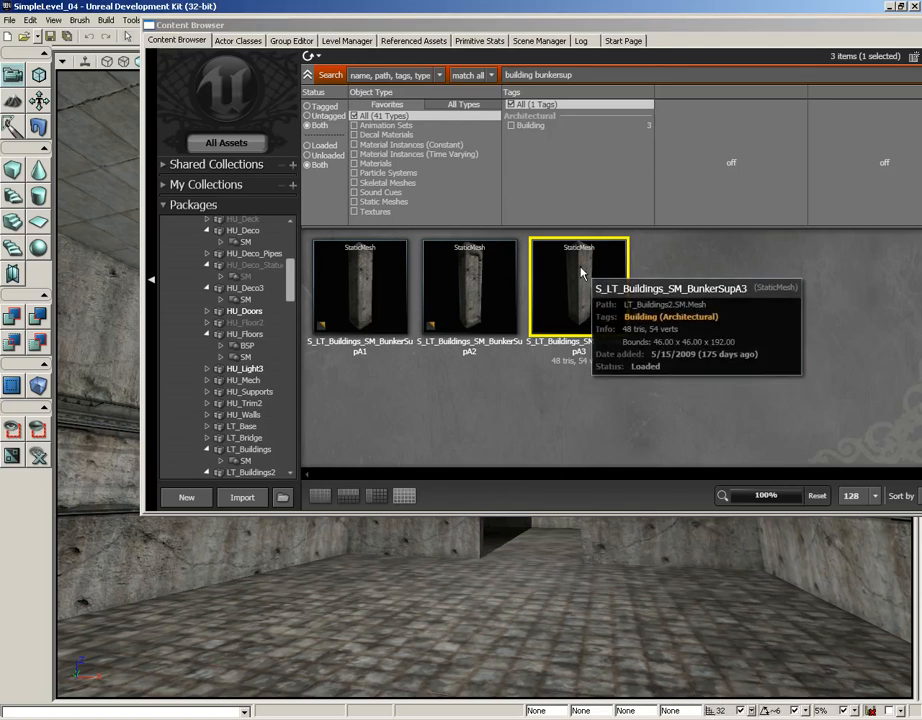
drag(581, 268, 198, 614)
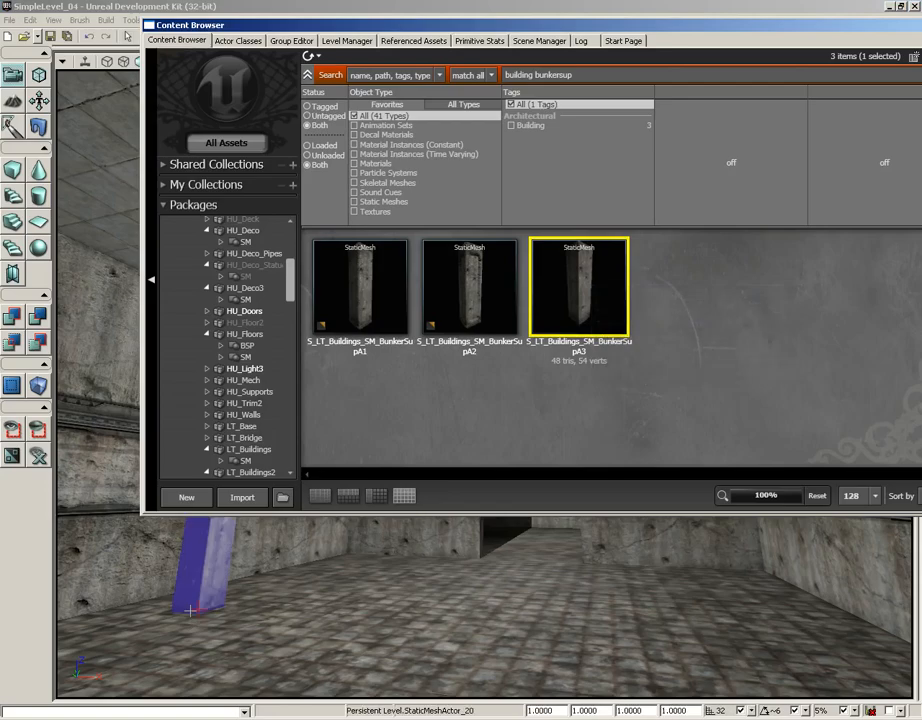
Step: Close the Content Browser, deselect the pillar and switch back to the four-viewport layout
drag(788, 25, 649, 45)
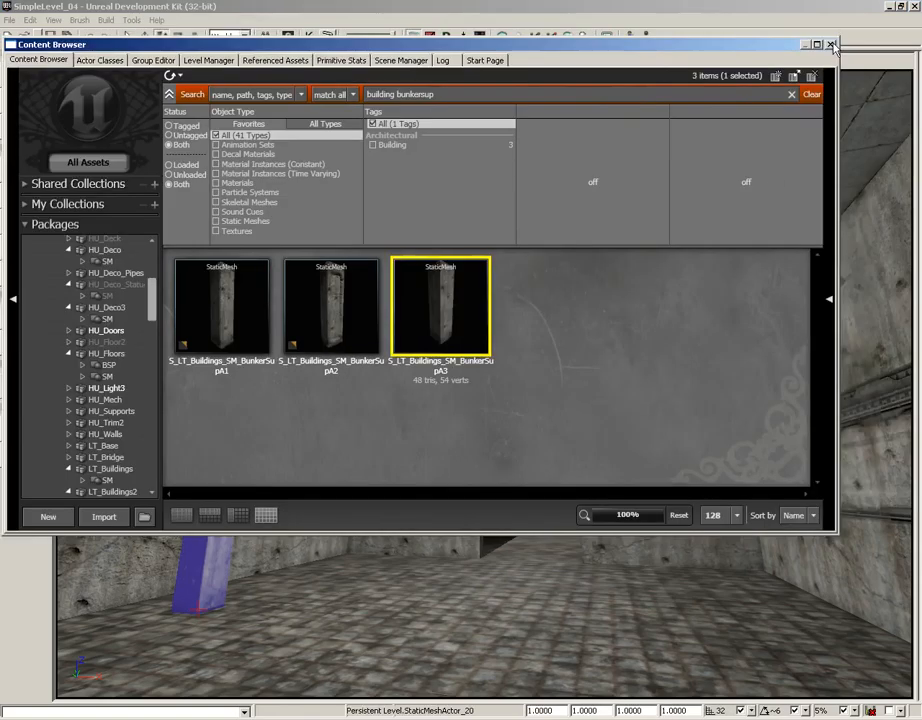
click(831, 45)
right_drag(484, 383, 390, 355)
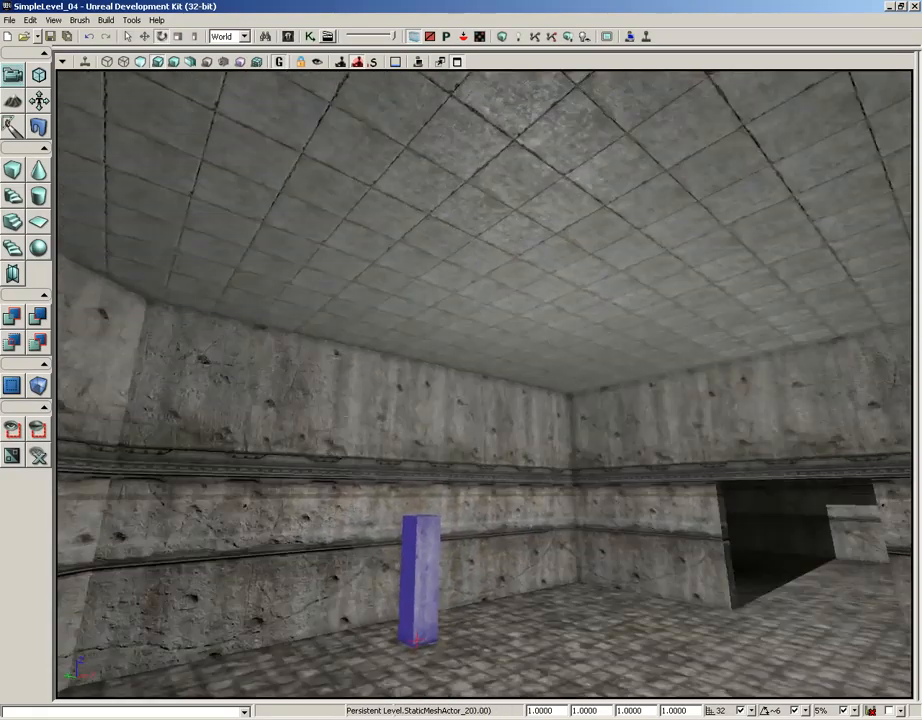
drag(390, 355, 430, 300)
drag(577, 605, 449, 667)
key(Escape)
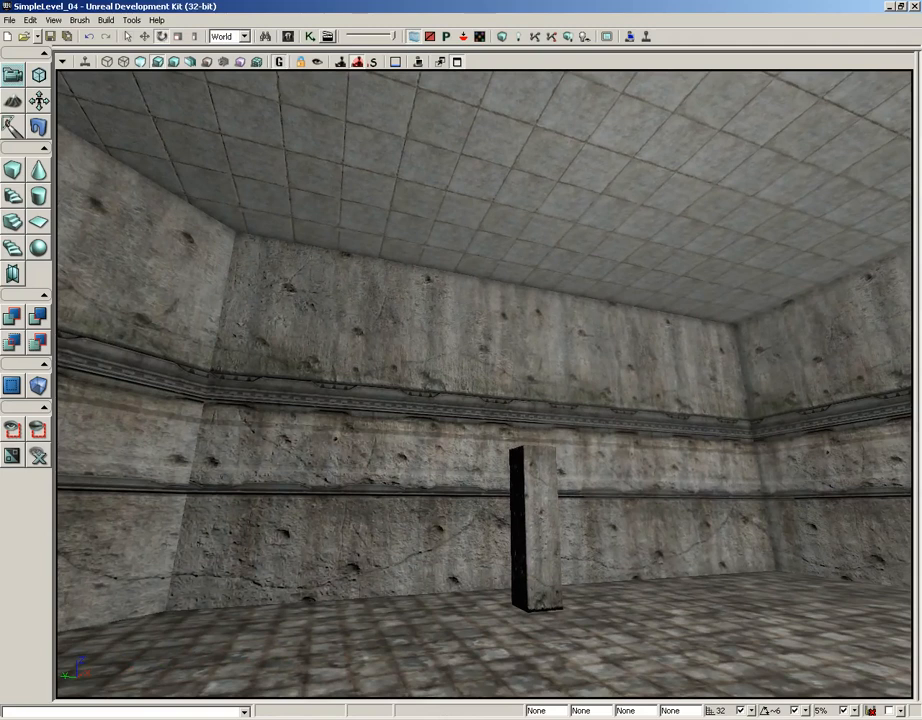
click(456, 62)
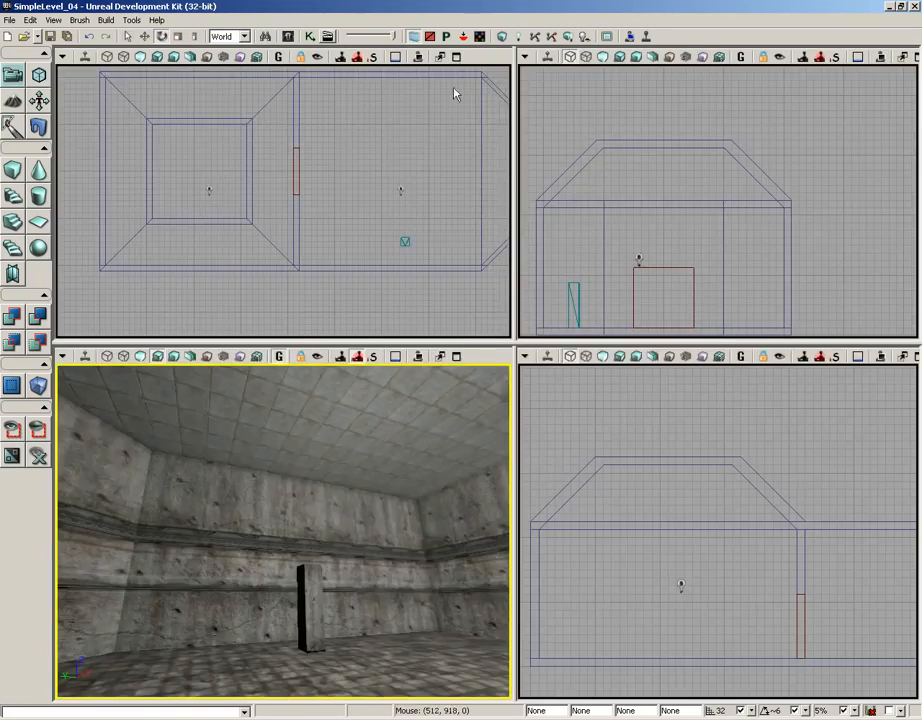
Step: Examine the pillar and the nearby angled room corner in the top and perspective views
drag(408, 221, 294, 251)
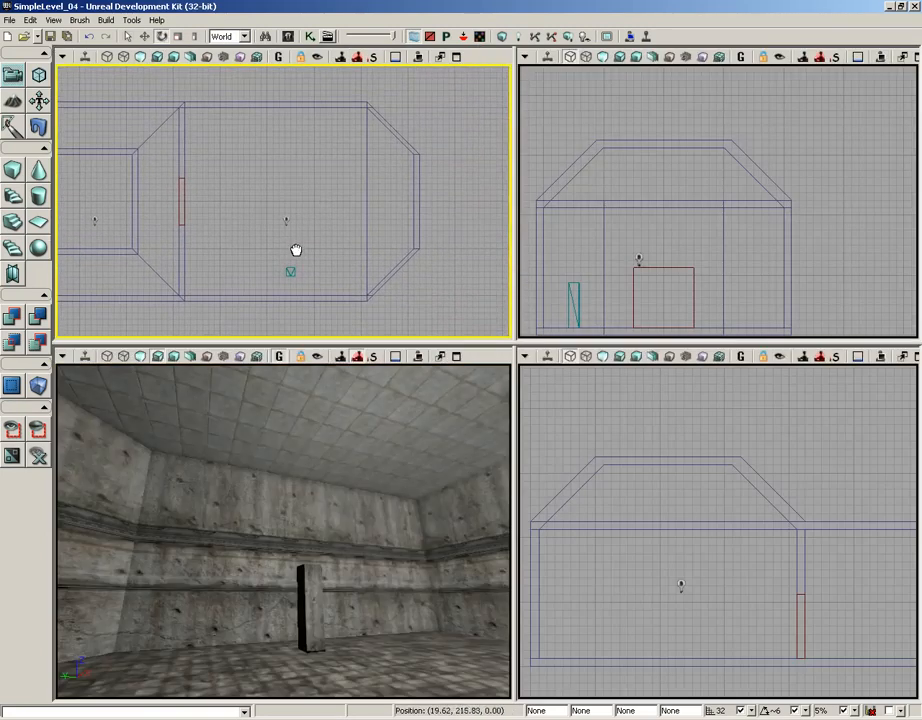
click(457, 58)
drag(523, 359, 325, 208)
scroll(321, 230, up, 2)
scroll(331, 247, up, 1)
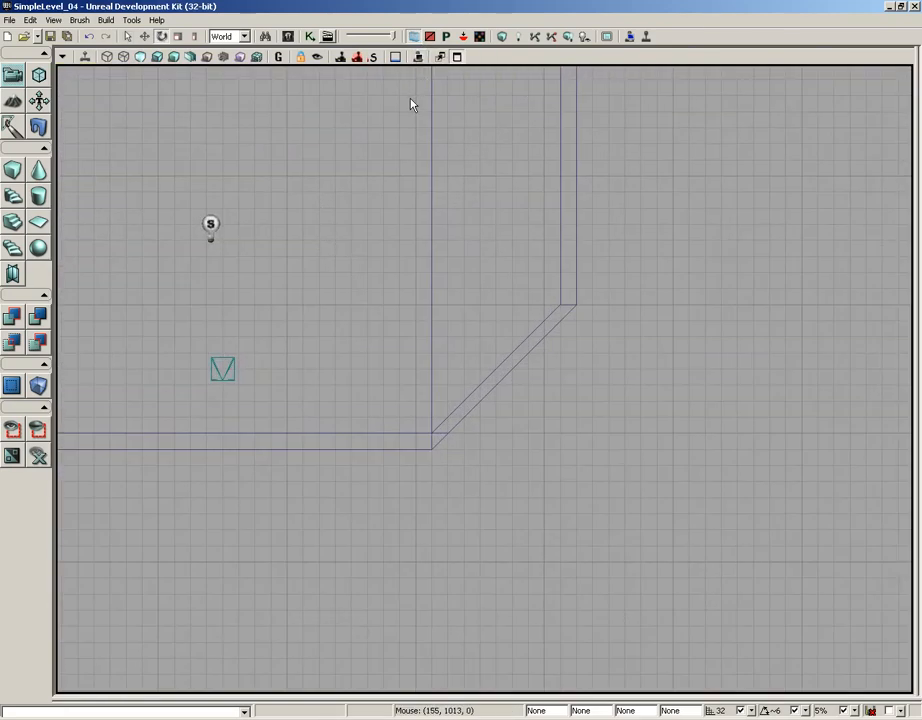
click(457, 57)
click(365, 525)
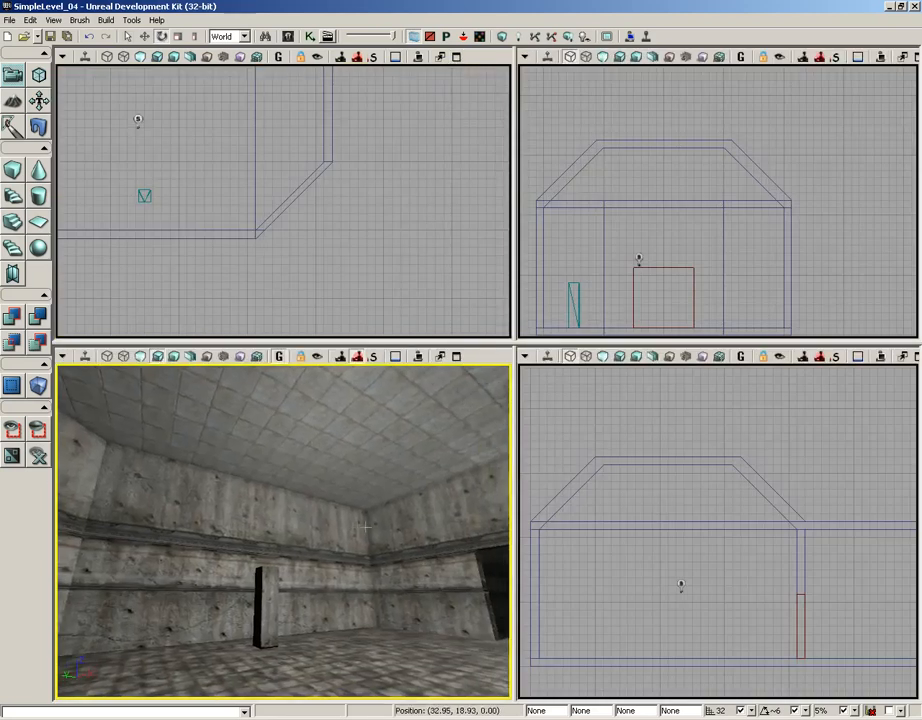
middle_drag(365, 525, 322, 492)
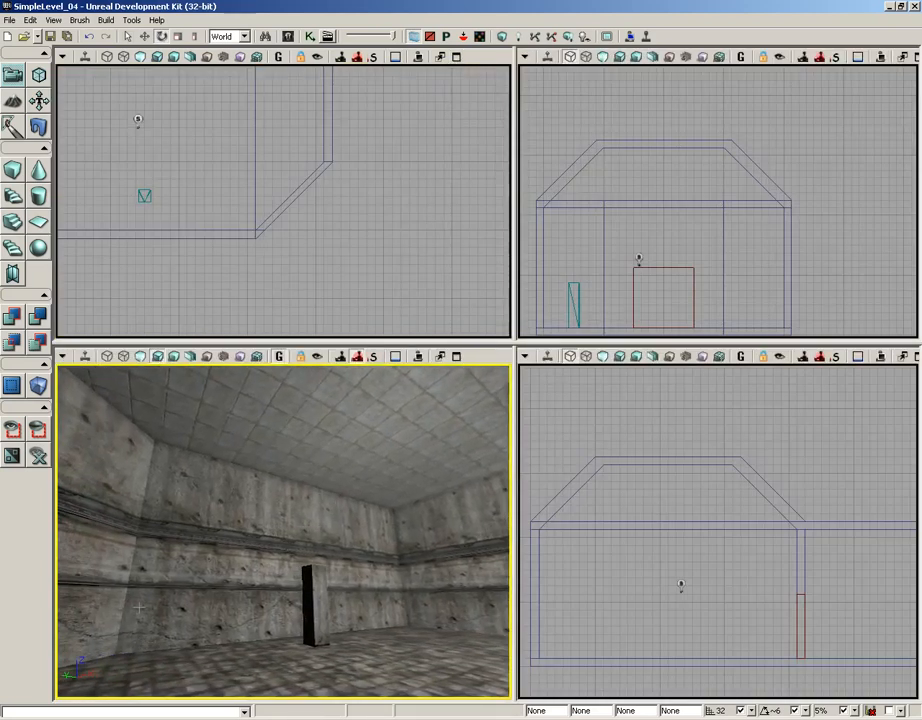
right_drag(158, 442, 234, 539)
right_drag(358, 553, 357, 553)
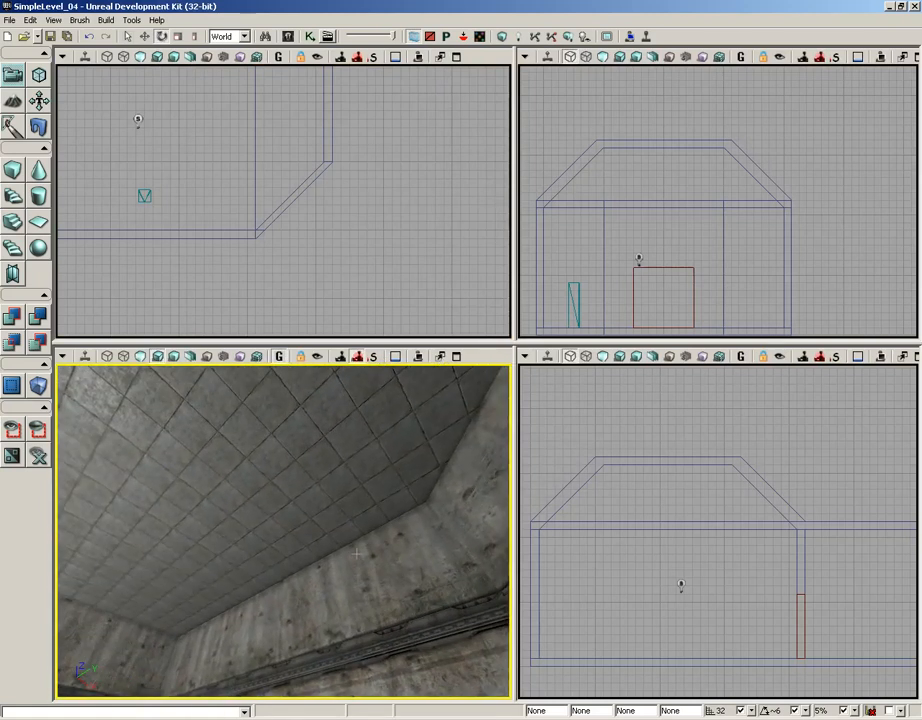
right_drag(326, 597, 259, 697)
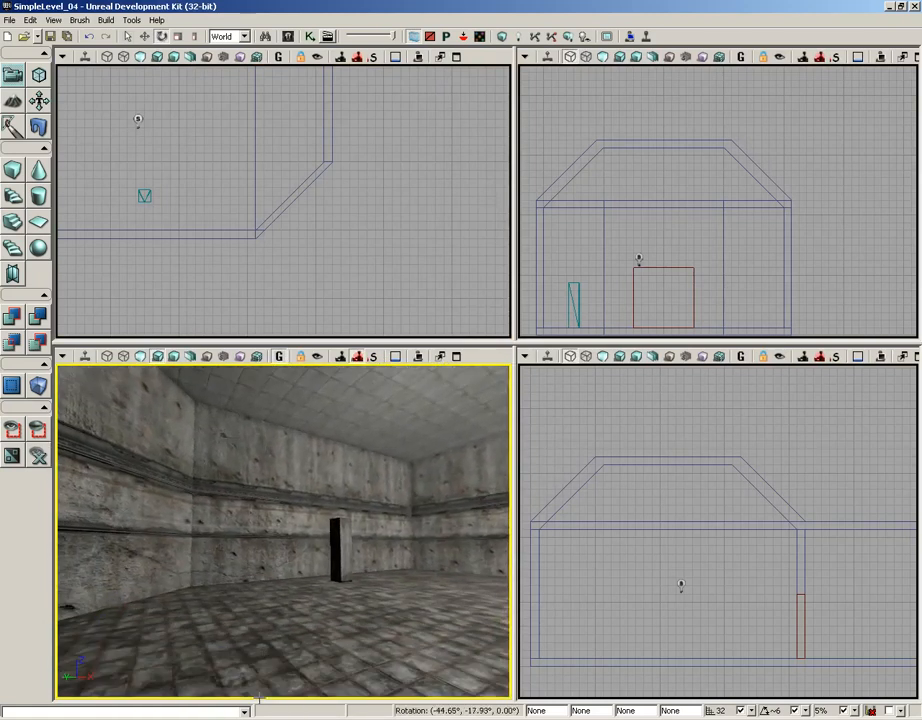
Step: Move the BunkerSupA3 pillar in the top view into the room corner where the straight wall meets the angled wall
click(146, 196)
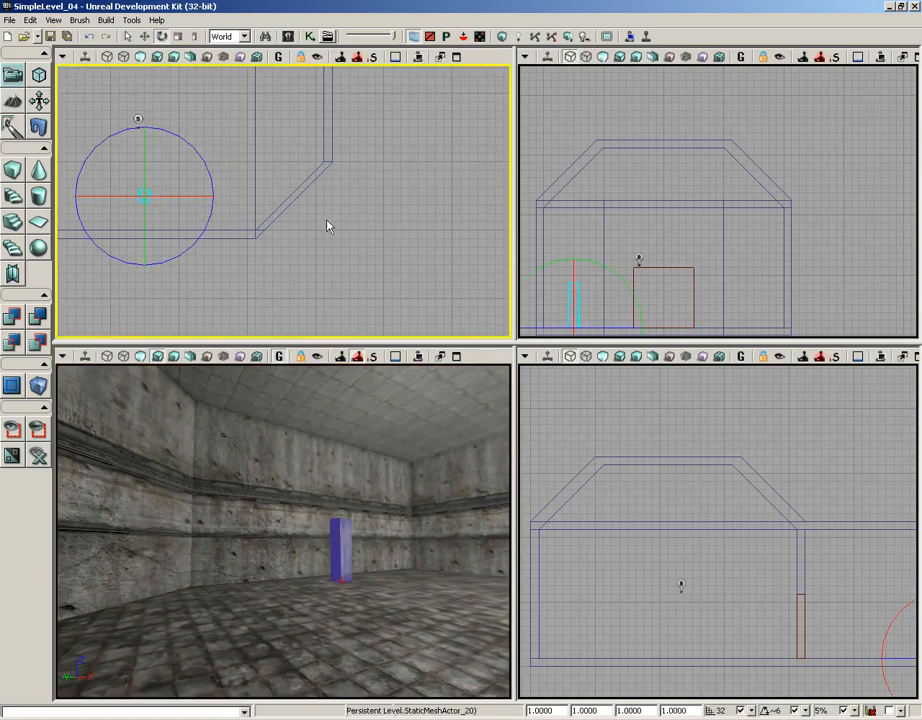
drag(327, 226, 350, 226)
scroll(470, 253, up, 2)
key(space)
key(space)
key(space)
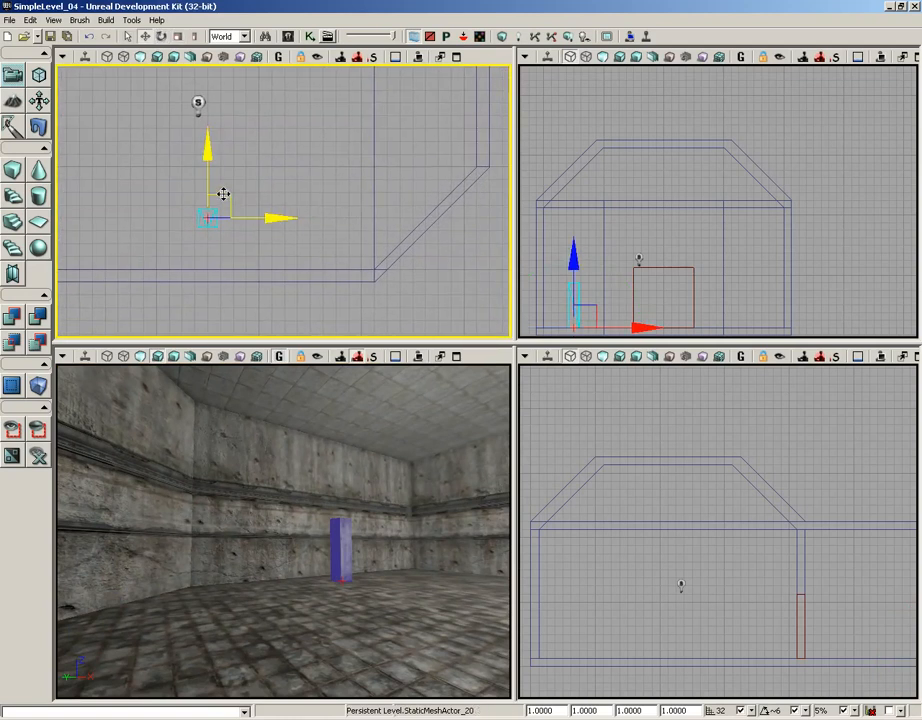
drag(223, 194, 373, 228)
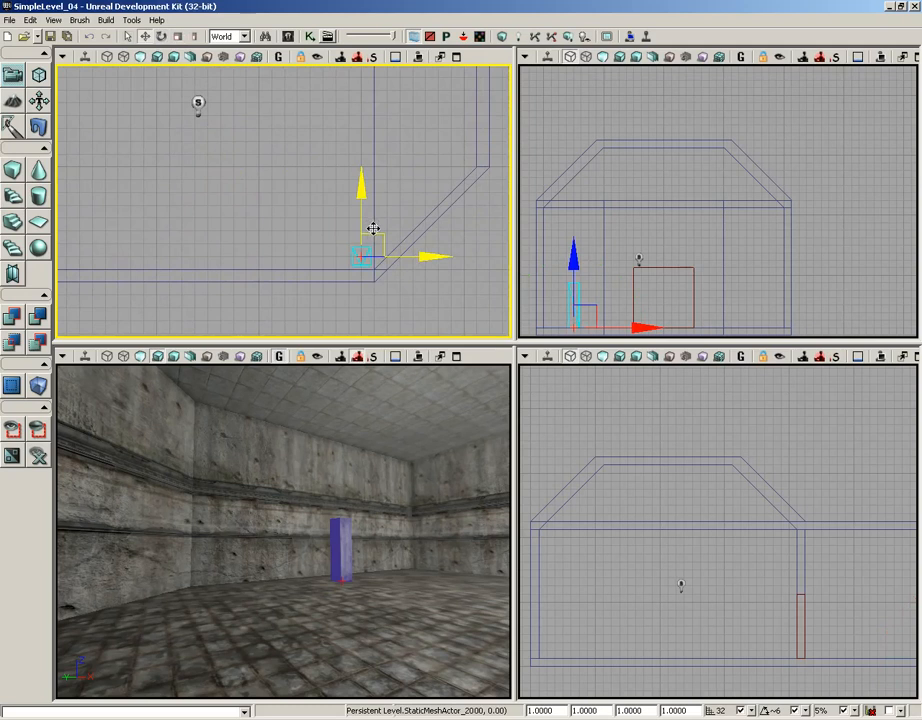
scroll(373, 228, up, 5)
drag(375, 182, 257, 174)
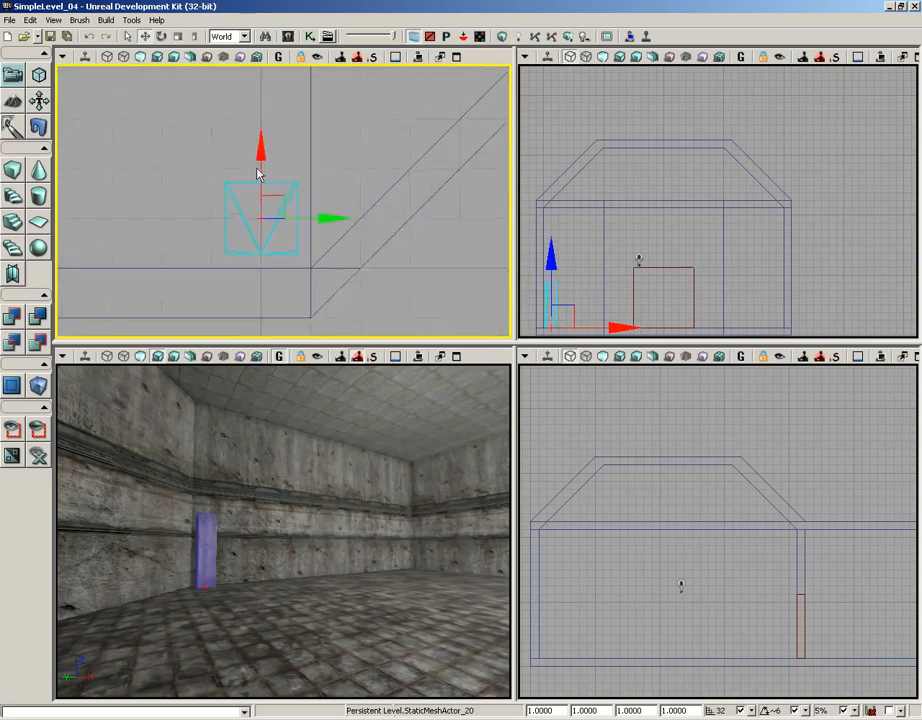
Step: Set the drag grid snap to 8 and nudge the pillar tight against both walls of the corner
scroll(257, 160, up, 2)
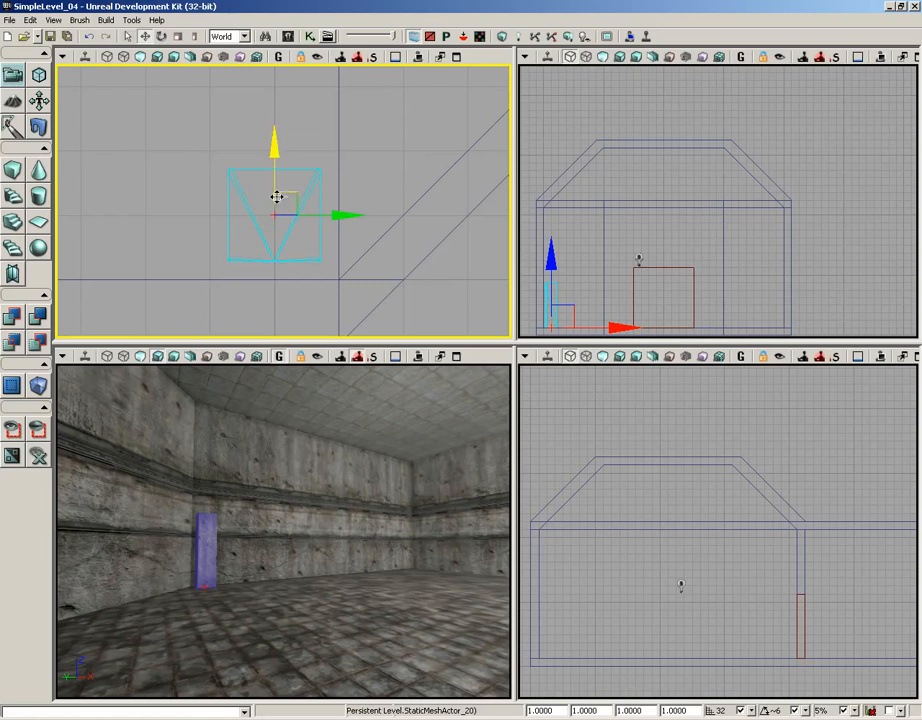
click(751, 711)
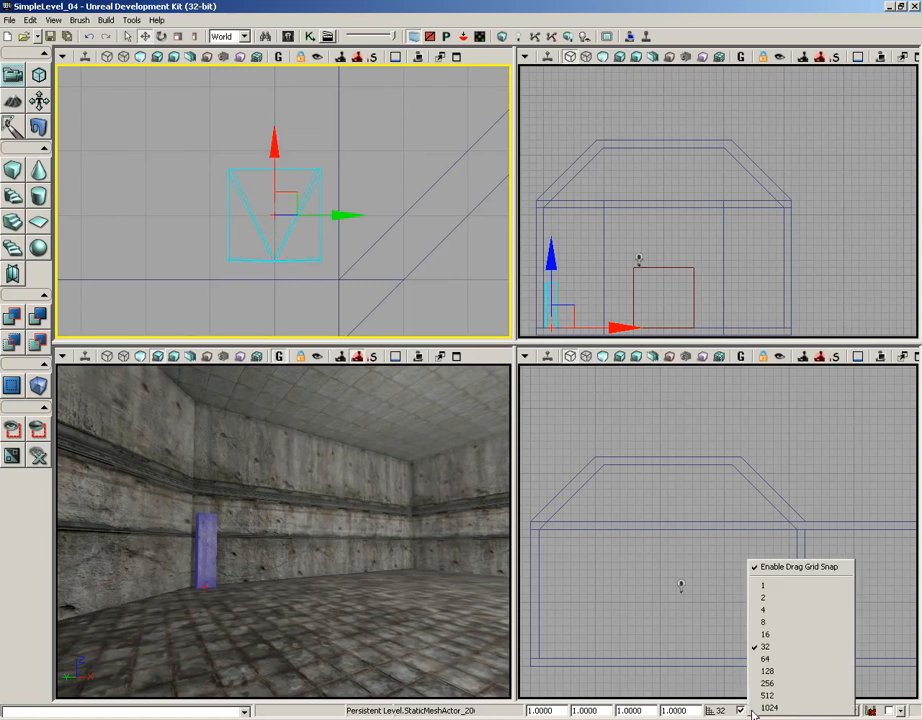
click(764, 622)
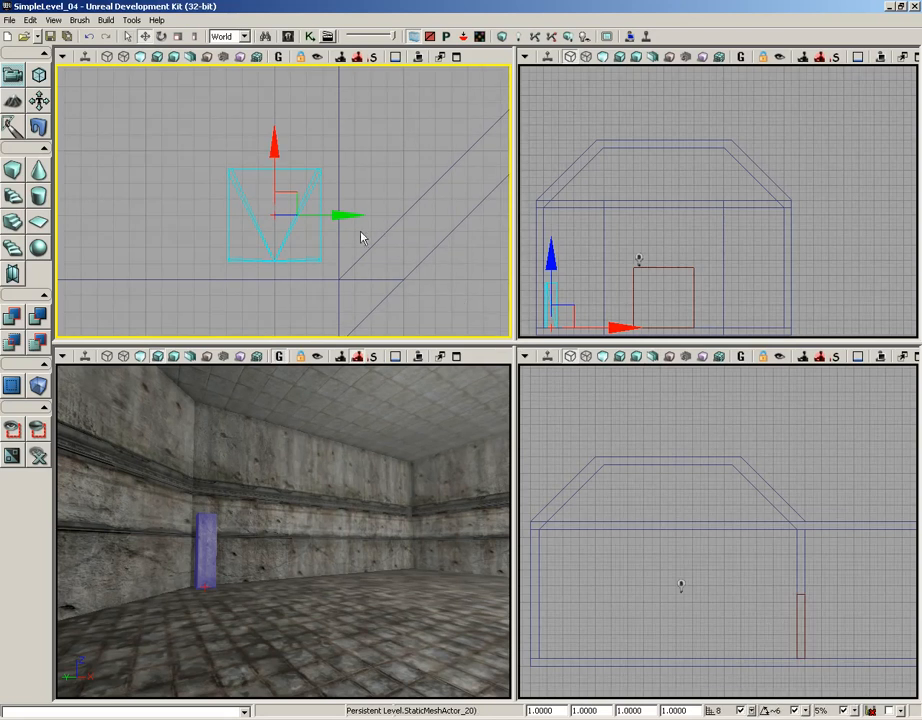
drag(350, 214, 364, 214)
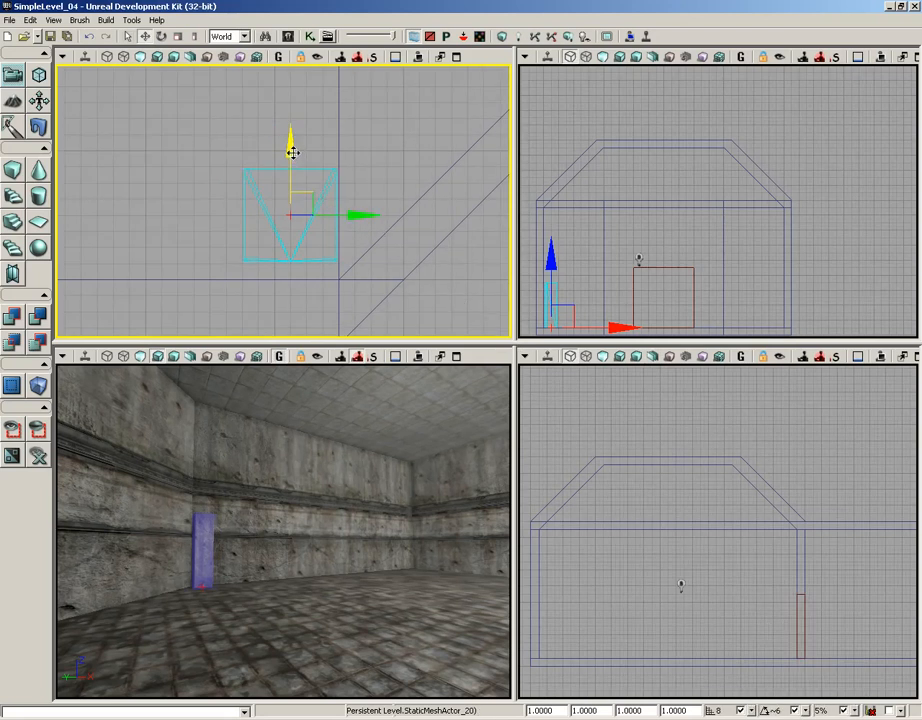
drag(292, 148, 292, 164)
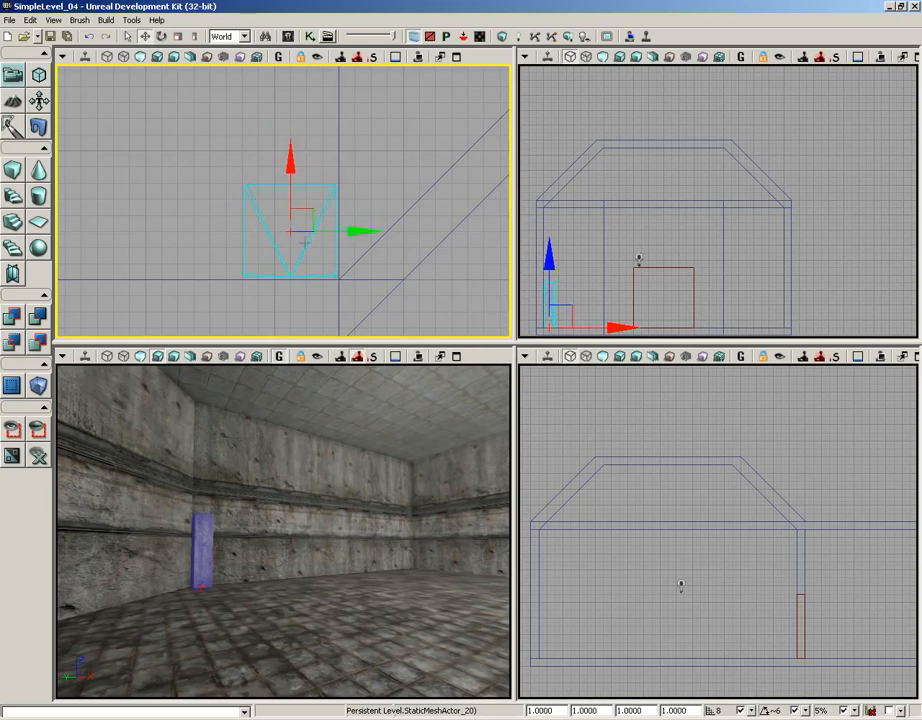
right_drag(316, 307, 318, 339)
right_drag(318, 264, 327, 222)
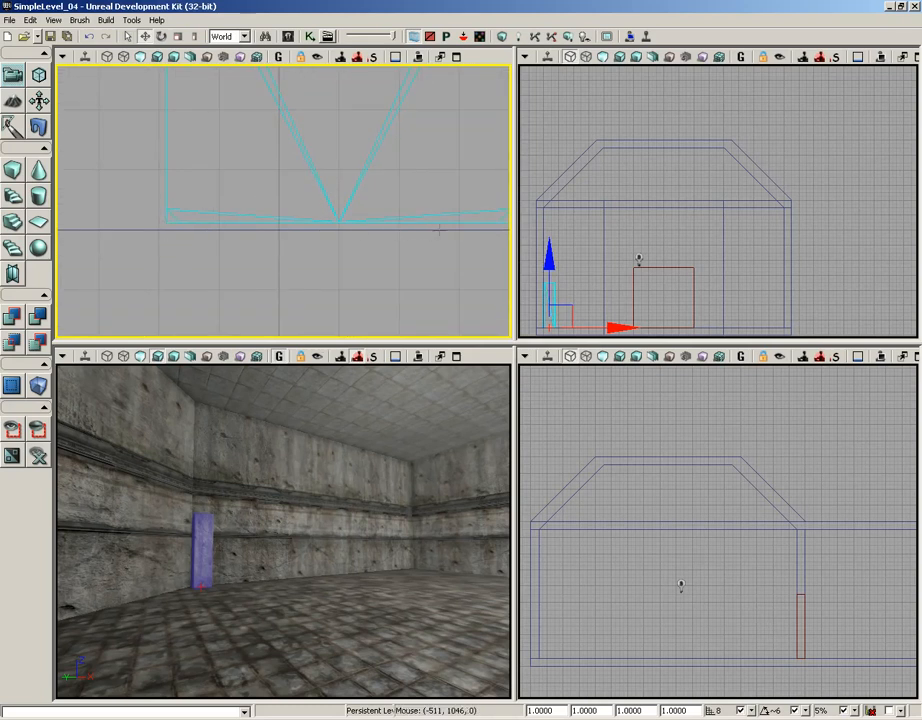
mouse_move(395, 169)
right_down()
mouse_move(381, 198)
mouse_move(337, 226)
right_up()
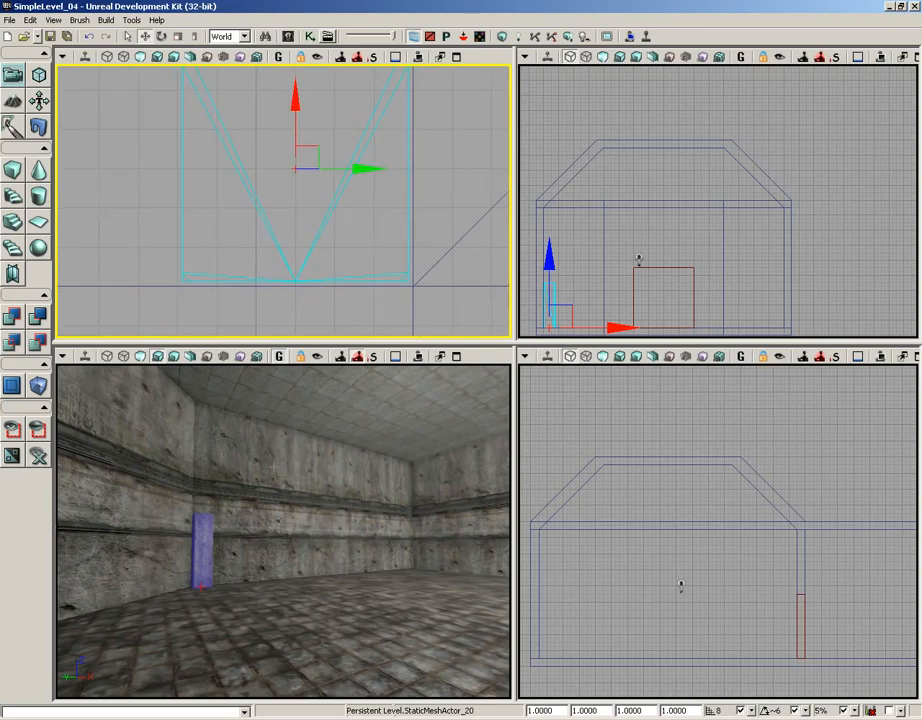
drag(259, 485, 237, 478)
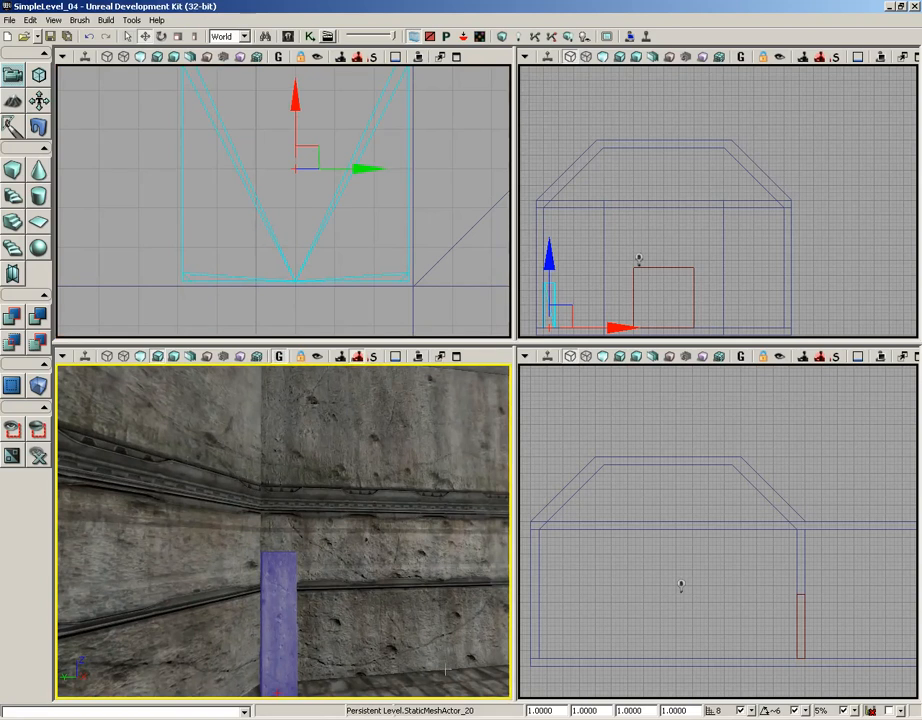
drag(253, 486, 371, 572)
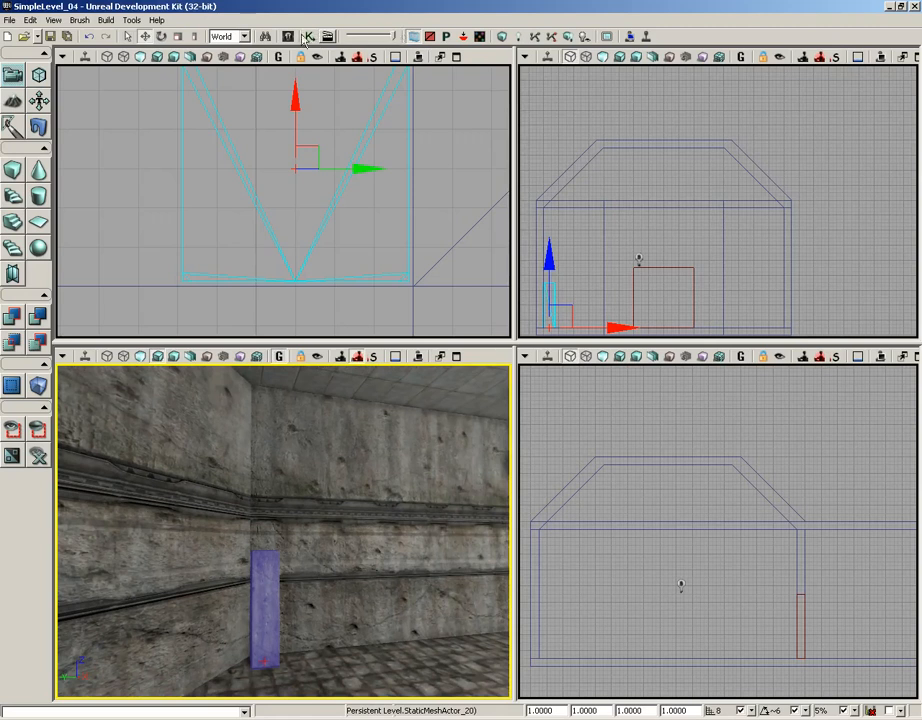
Step: Reopen the Content Browser and search the assets for "bunkerbase"
click(413, 36)
drag(408, 46, 497, 45)
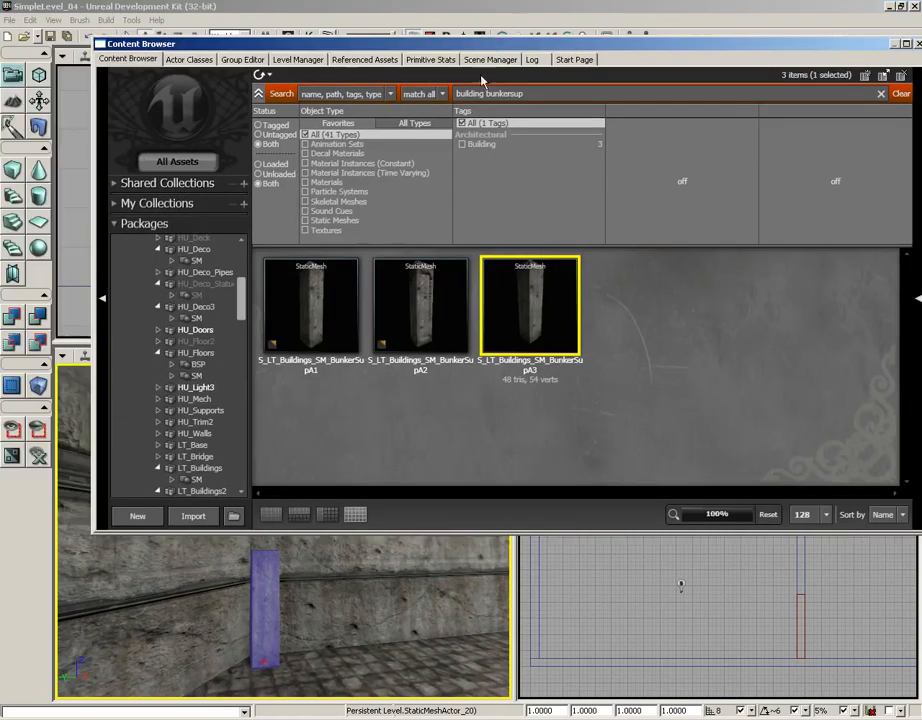
drag(535, 95, 432, 94)
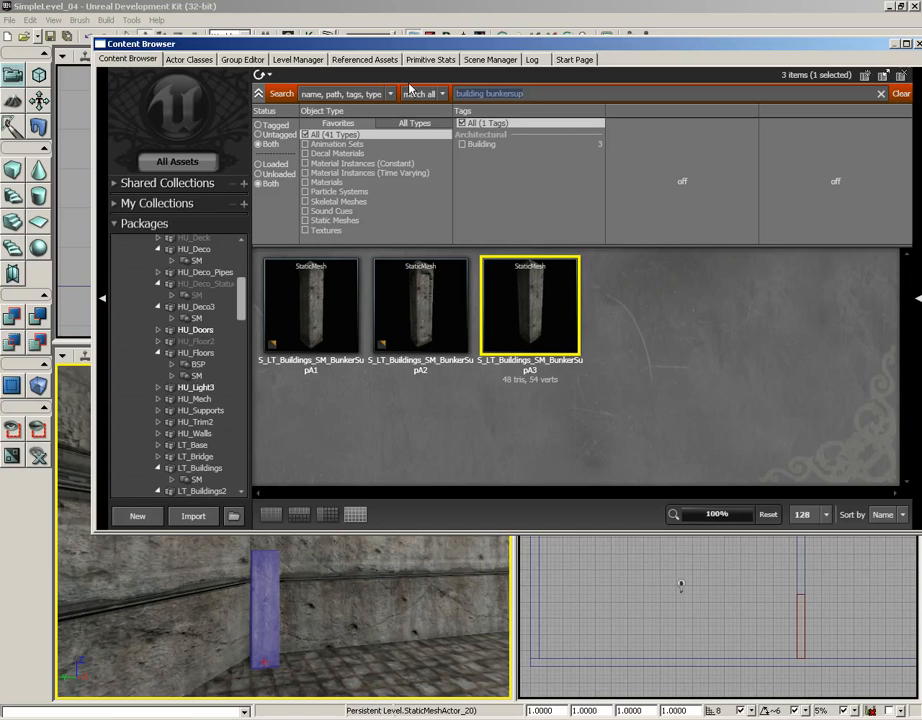
text(bu)
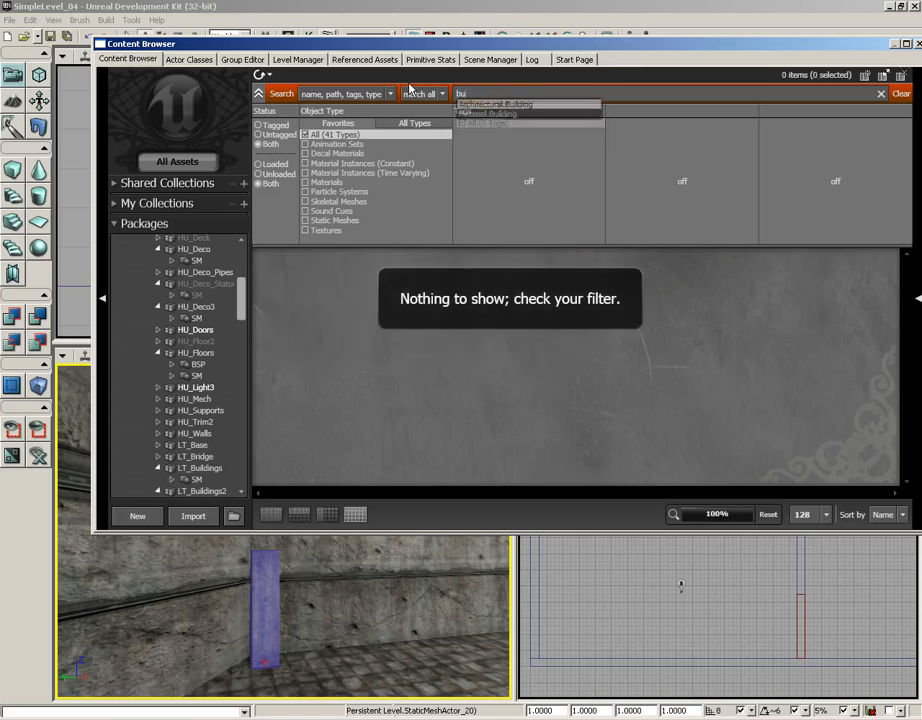
text(nkerbase)
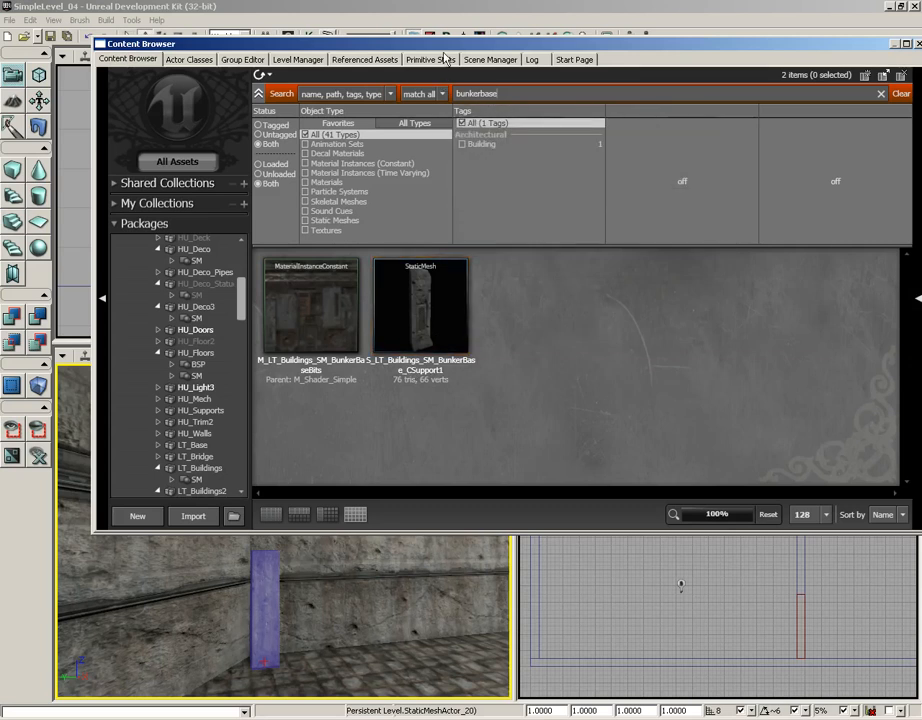
Step: Place an S_LT_Buildings_SM_BunkerBase_CSupport1 mesh above the corner pillar and align it within the pillar's outline in the top view
drag(432, 45, 838, 44)
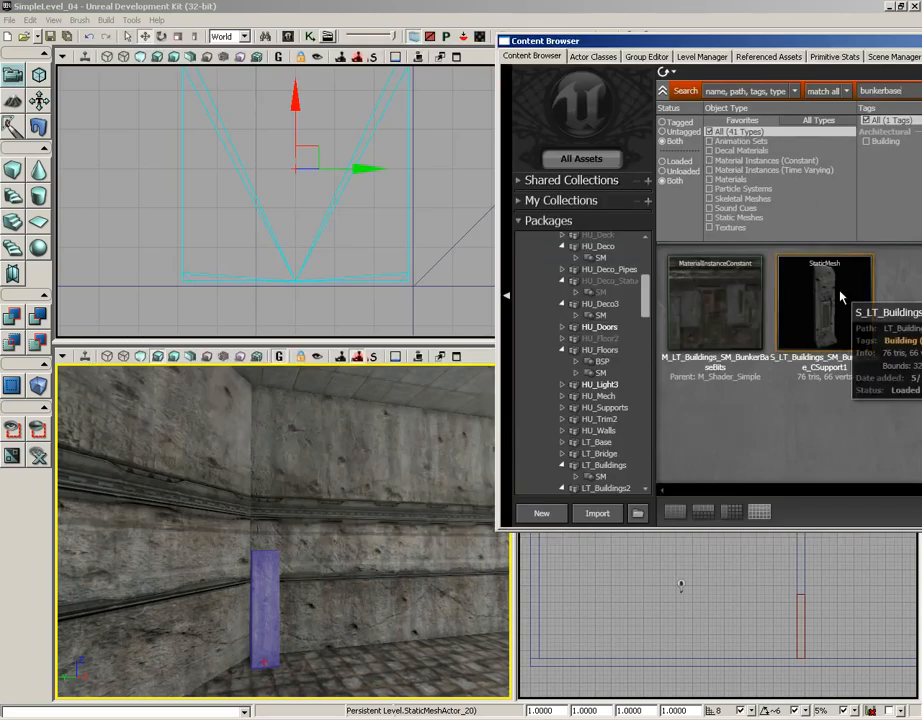
drag(840, 296, 263, 480)
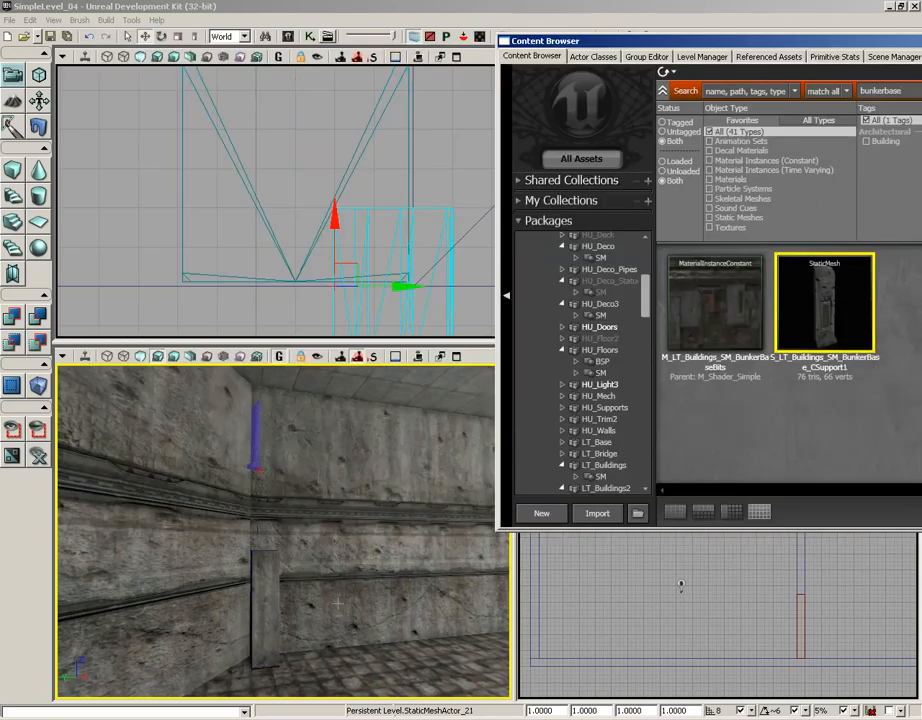
scroll(190, 195, down, 5)
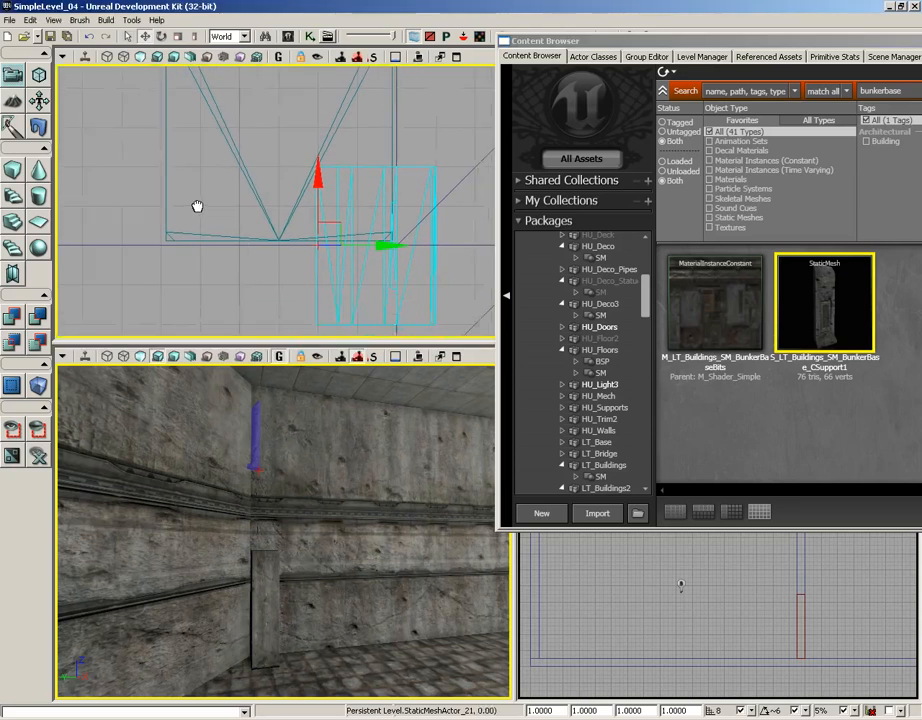
drag(290, 250, 238, 185)
Step: Lower the BunkerBase_CSupport1 mesh until its base rests on top of the corner pillar
drag(314, 421, 310, 453)
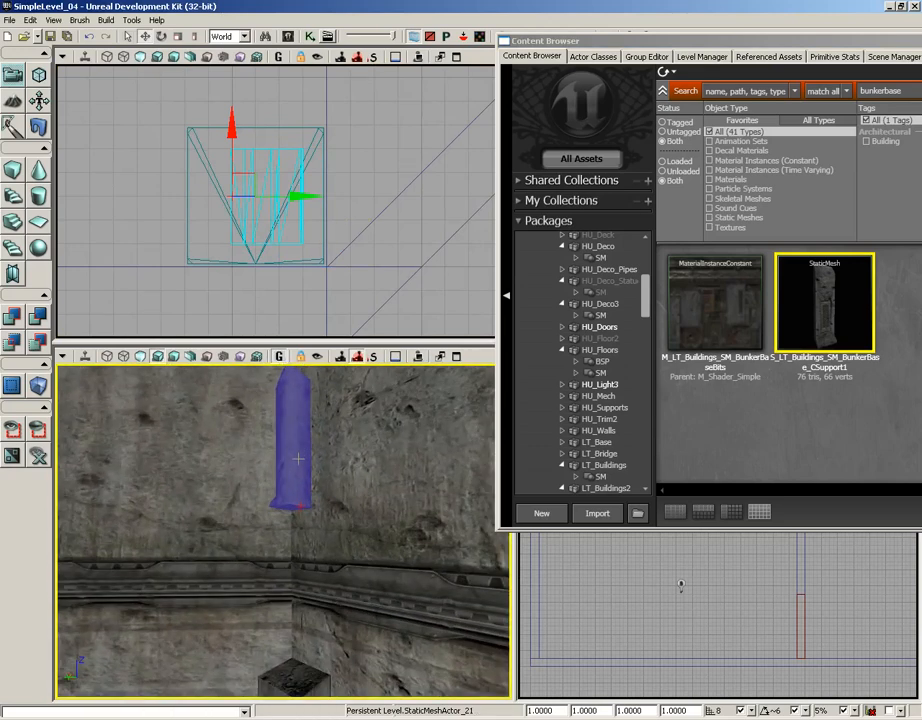
click(296, 450)
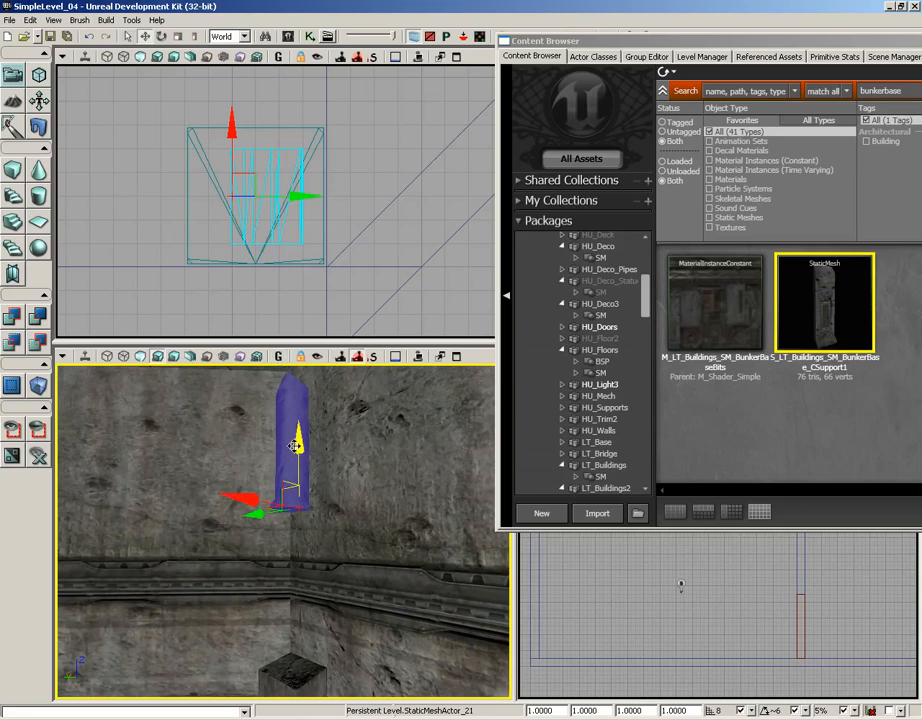
drag(296, 446, 370, 458)
right_drag(322, 503, 378, 604)
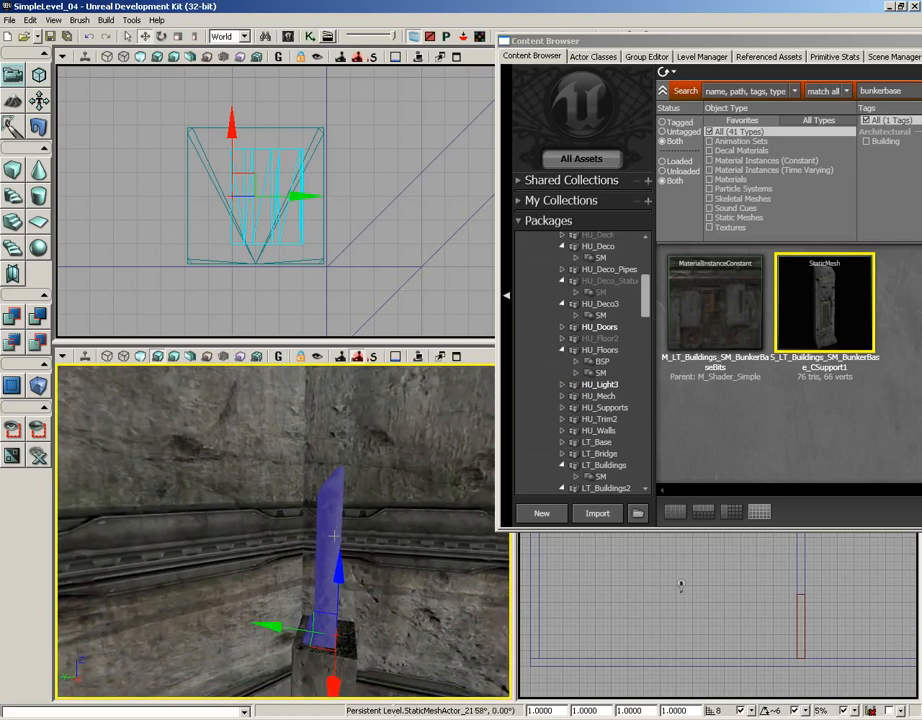
Step: Rotate the BunkerBase_CSupport1 mesh a quarter turn about its vertical axis and center it across the pillar's width in the top view
key(space)
right_drag(405, 520, 405, 540)
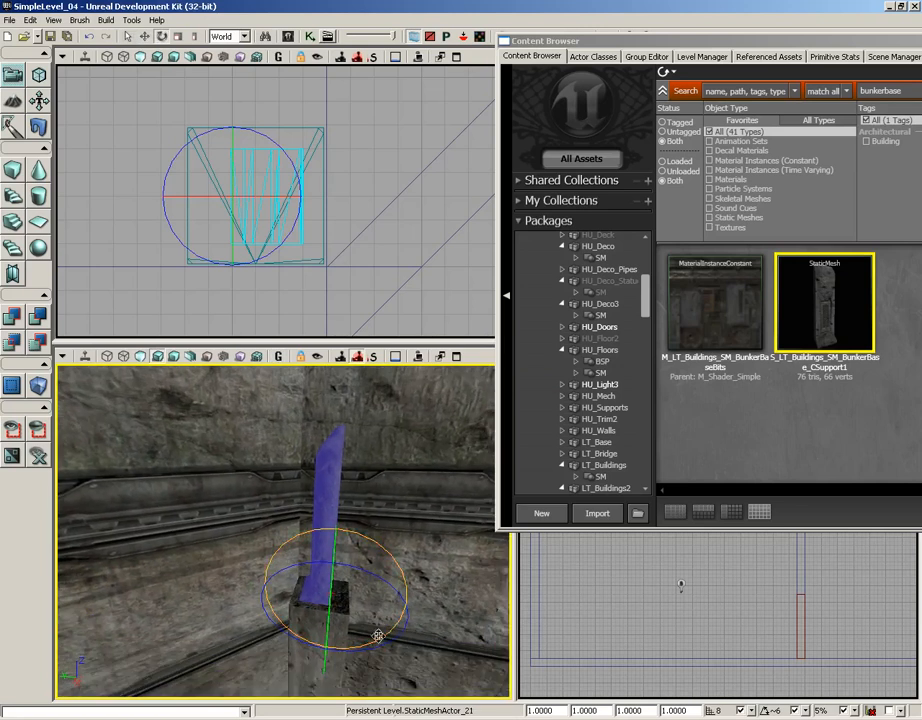
drag(377, 636, 510, 648)
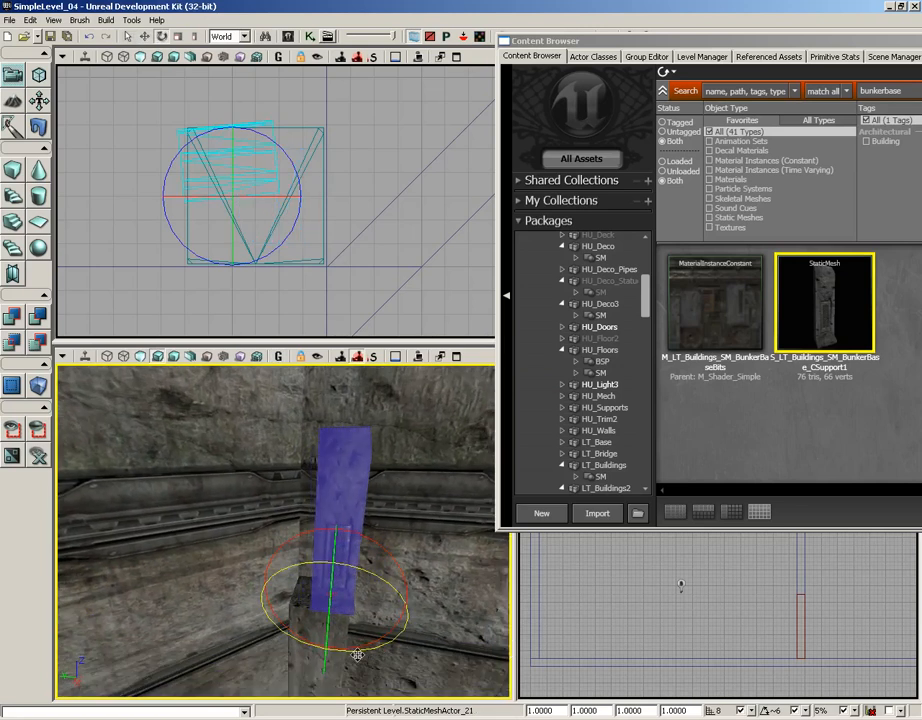
drag(288, 150, 317, 201)
key(space)
key(space)
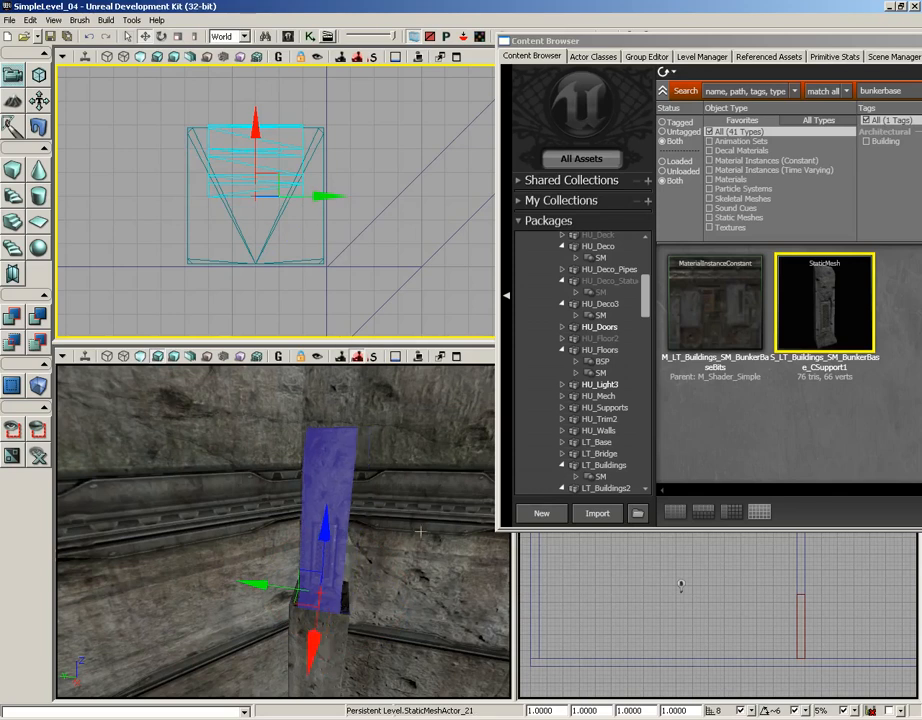
Step: Set the BunkerBase_CSupport1 mesh's X draw scale to 1.5
drag(413, 543, 304, 516)
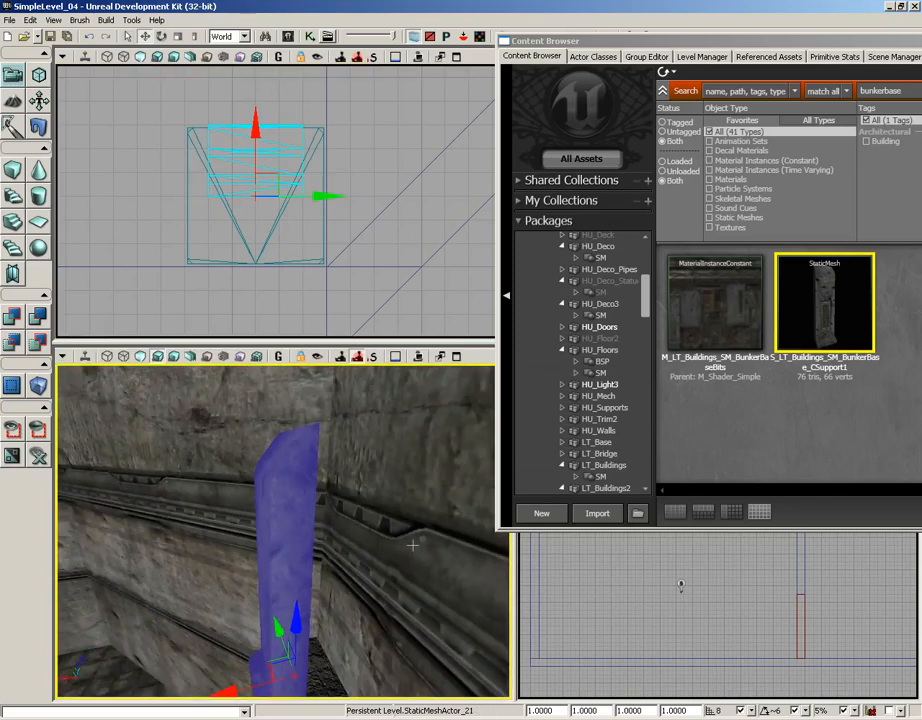
right_drag(408, 512, 399, 535)
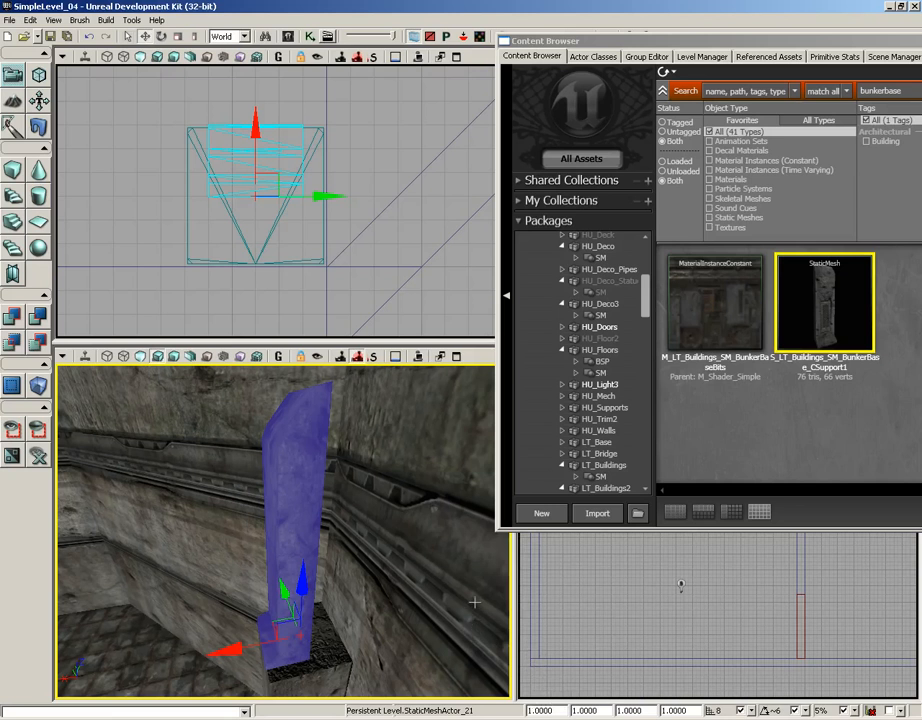
double_click(560, 707)
drag(598, 710, 547, 710)
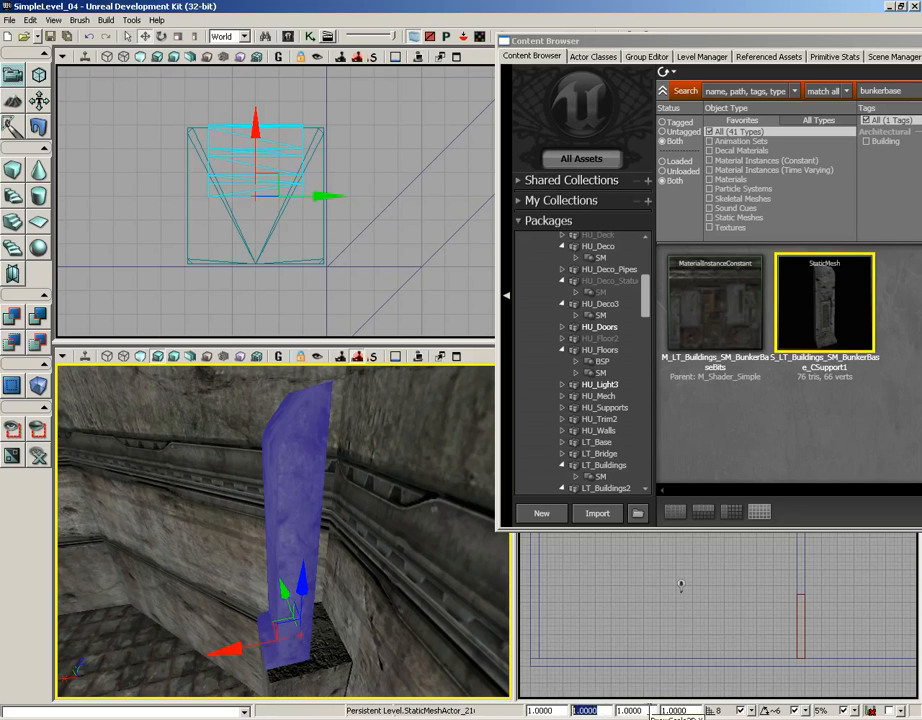
key(Tab)
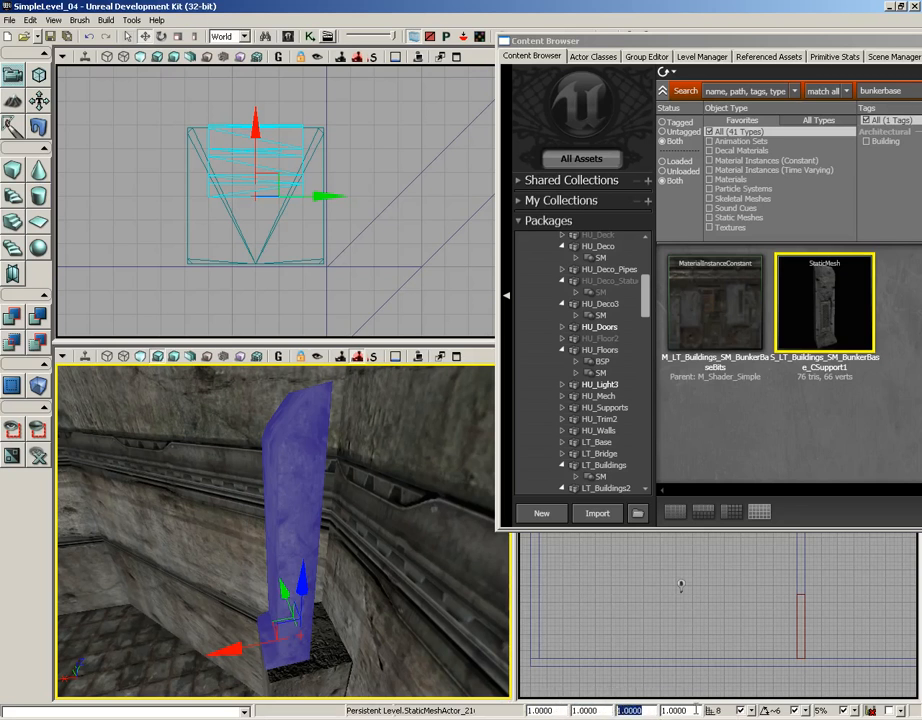
key(shift+Tab)
text(1.5)
key(Return)
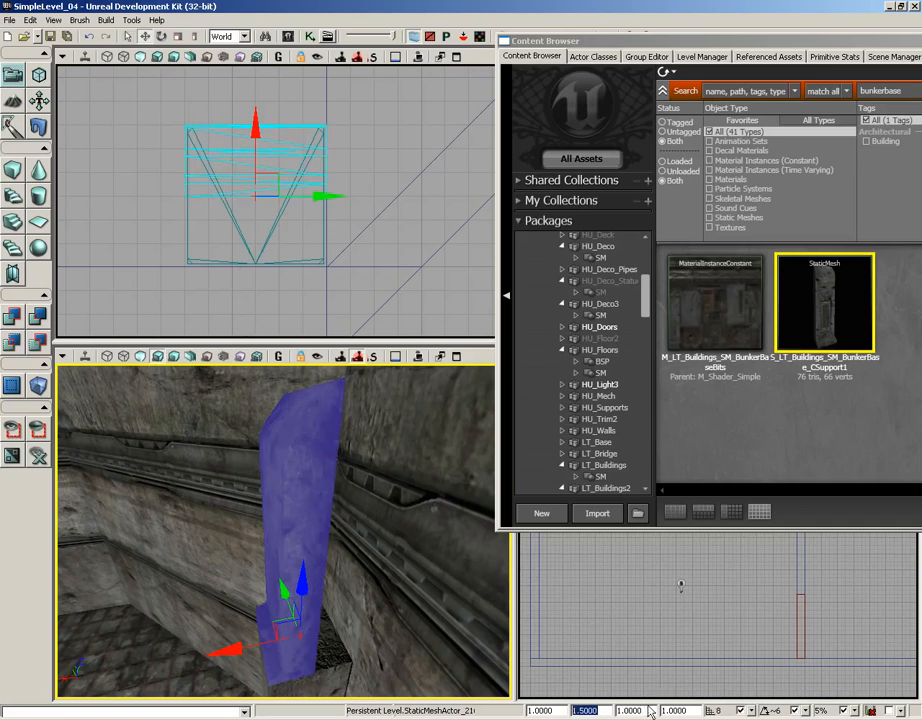
Step: Set the BunkerBase_CSupport1 mesh's Y and Z draw scales to 2
key(Tab)
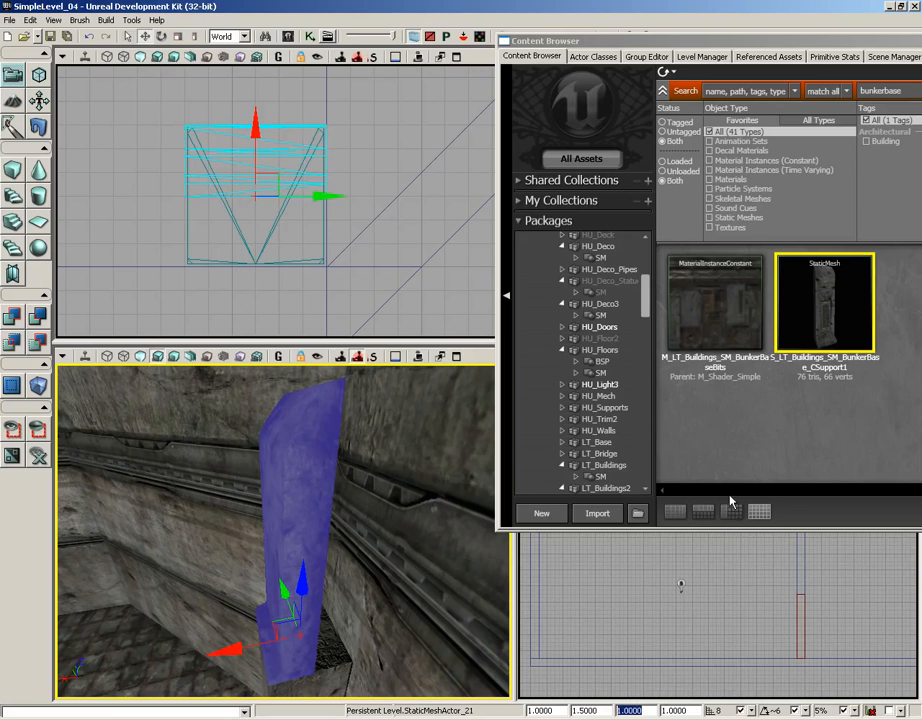
text(2)
key(Tab)
text(2)
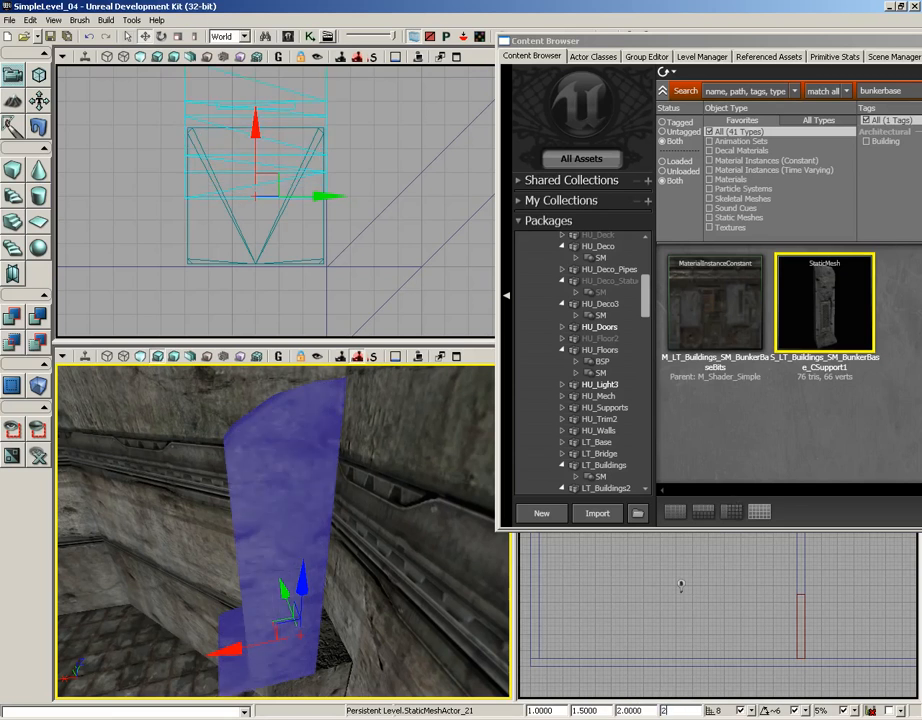
key(Return)
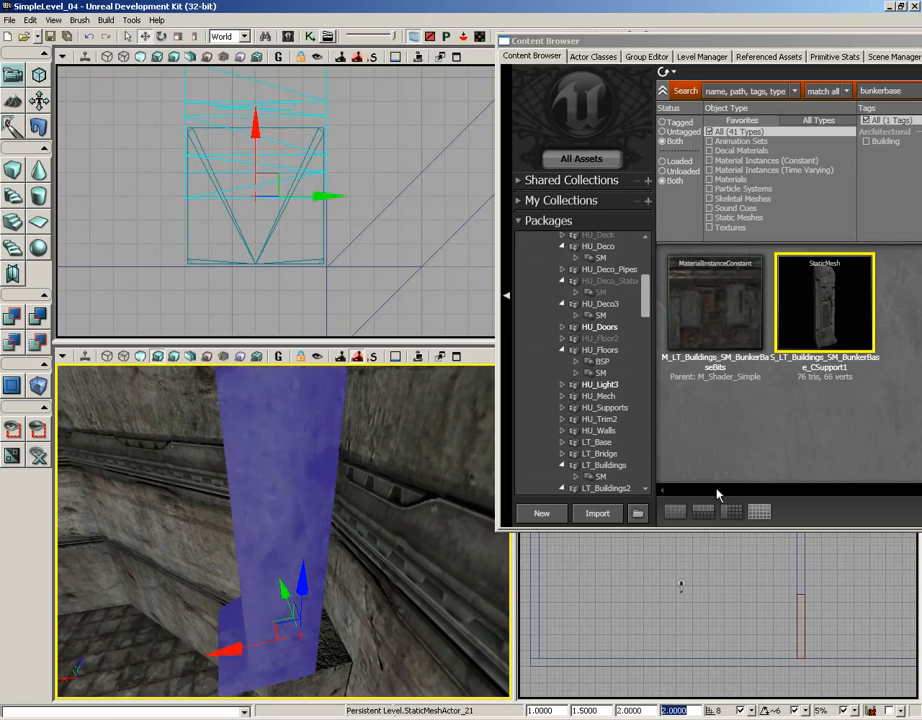
Step: Move the scaled BunkerBase_CSupport1 mesh back over the pillar's outline in the top view and deselect it to check the corner
drag(385, 261, 383, 304)
scroll(382, 294, down, 3)
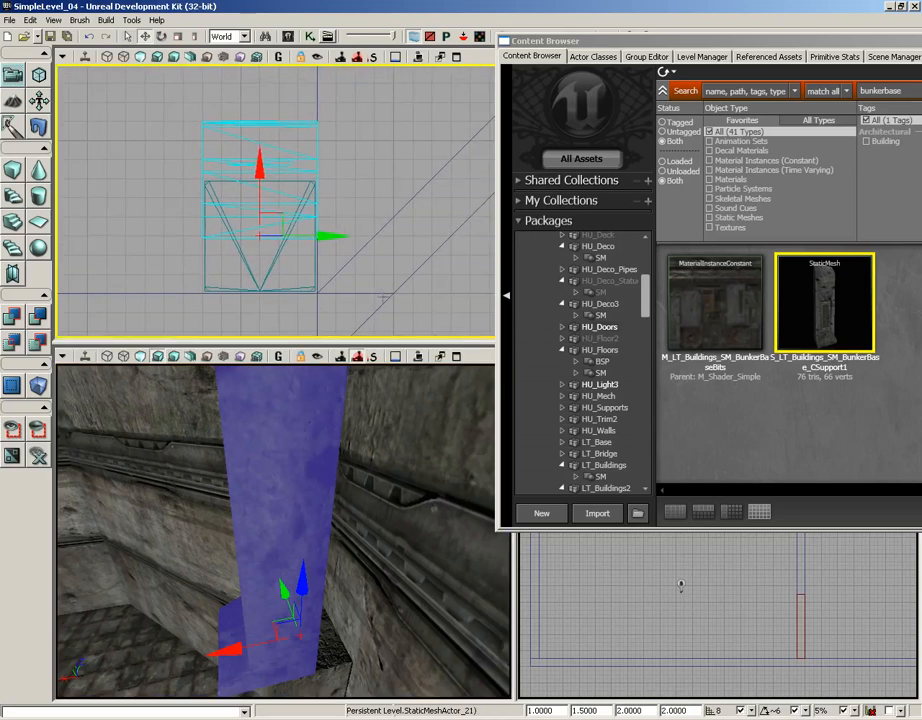
drag(268, 176, 259, 218)
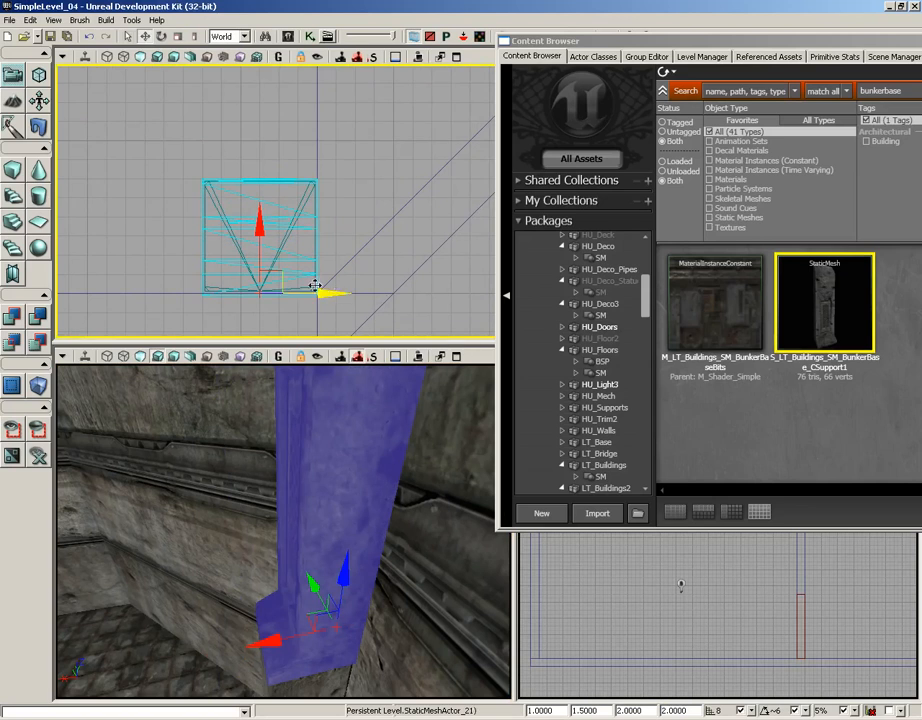
drag(206, 313, 220, 233)
scroll(229, 215, up, 2)
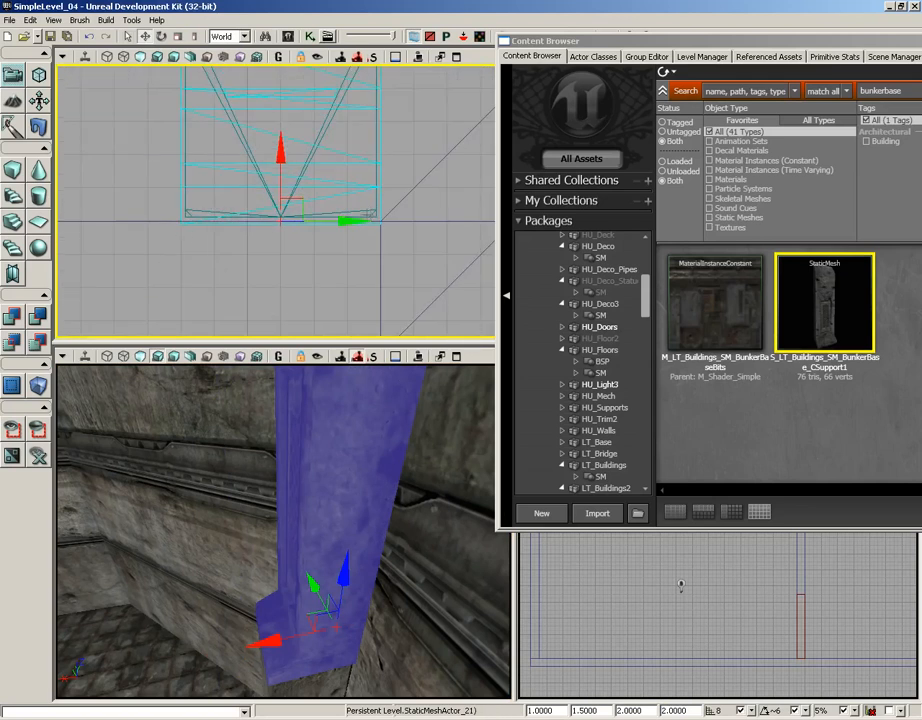
drag(368, 429, 398, 431)
right_drag(409, 470, 358, 442)
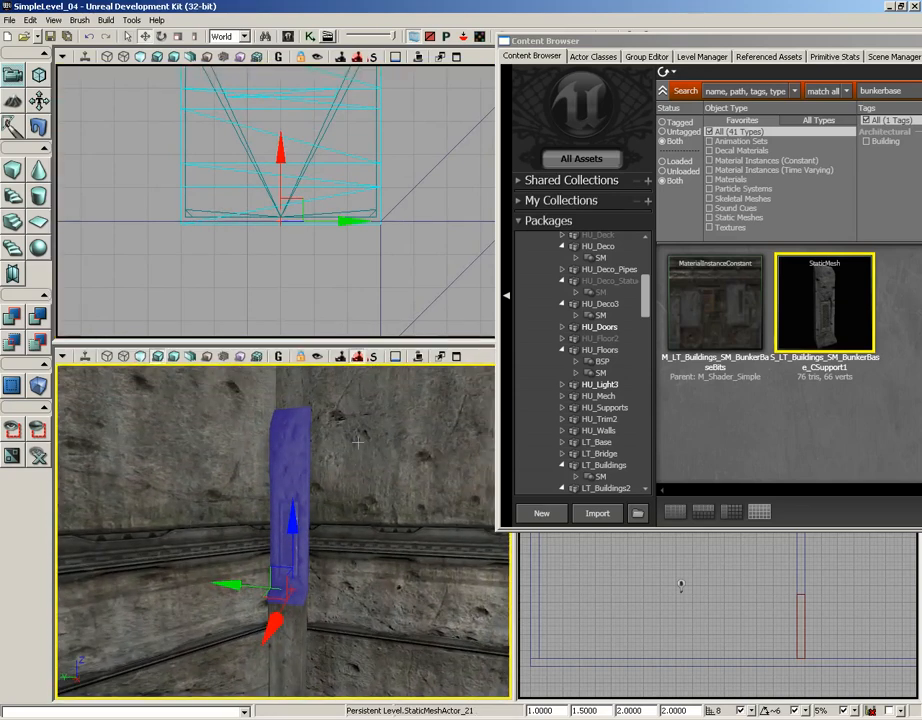
click(362, 497)
drag(386, 574, 383, 699)
right_drag(383, 699, 383, 575)
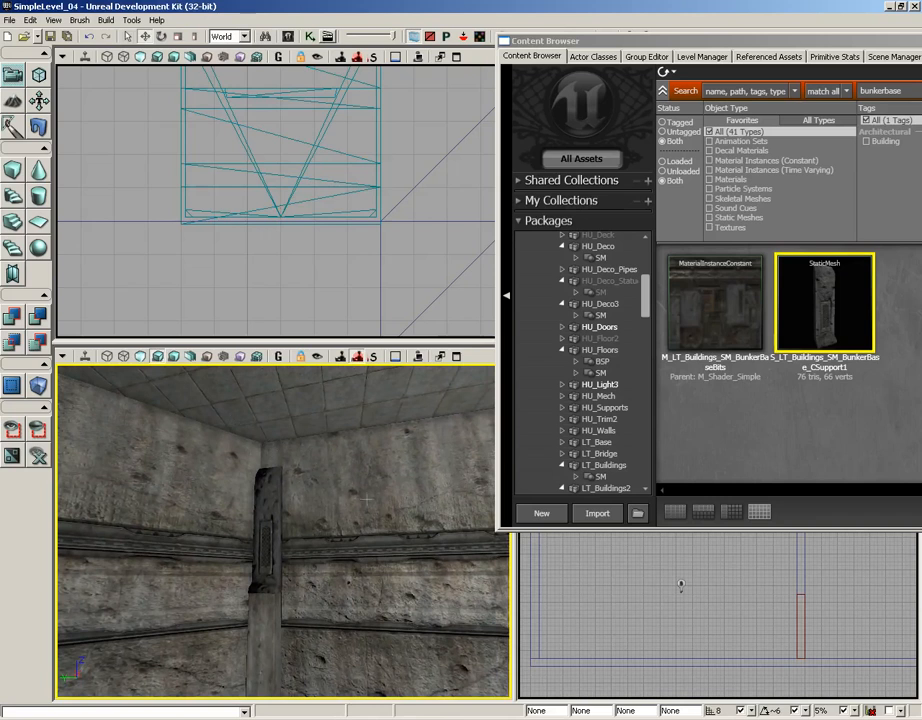
right_drag(367, 499, 343, 482)
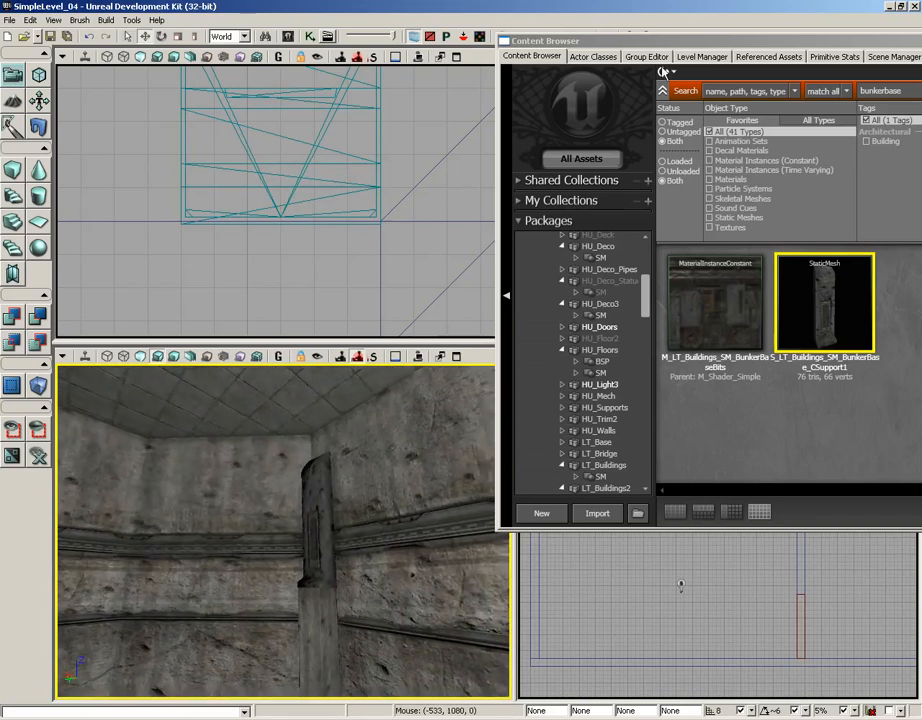
Step: Search the Content Browser assets for "chasmbol"
drag(672, 44, 212, 58)
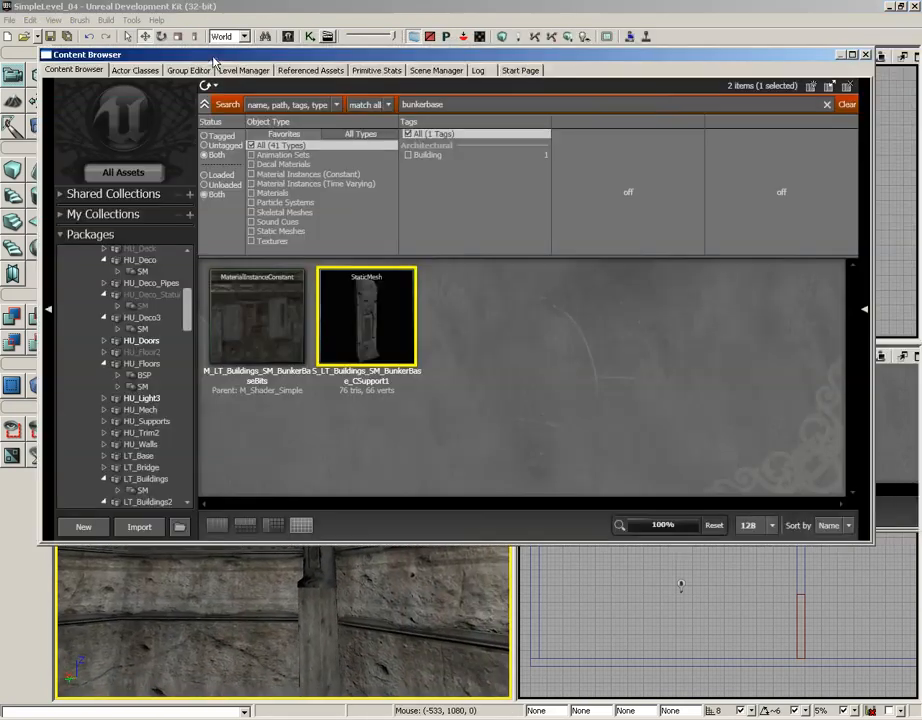
click(491, 103)
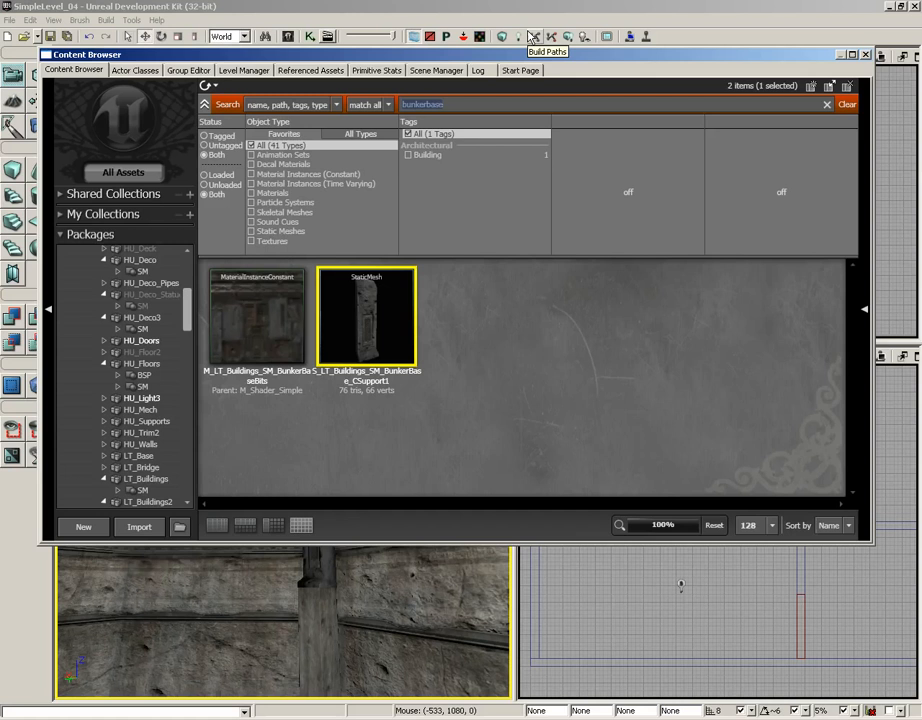
text(chasm)
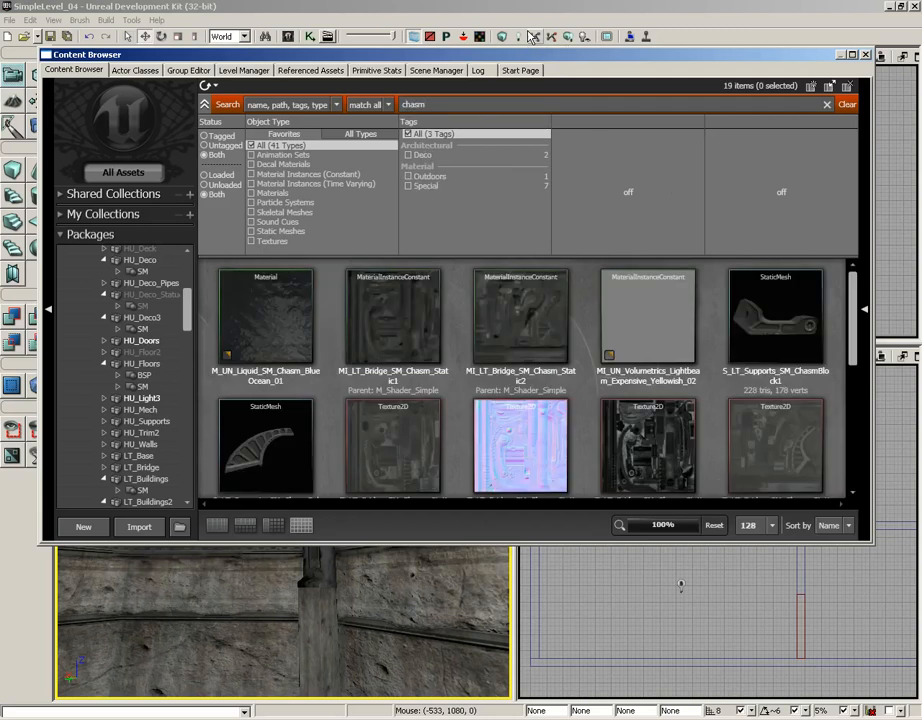
text(bol)
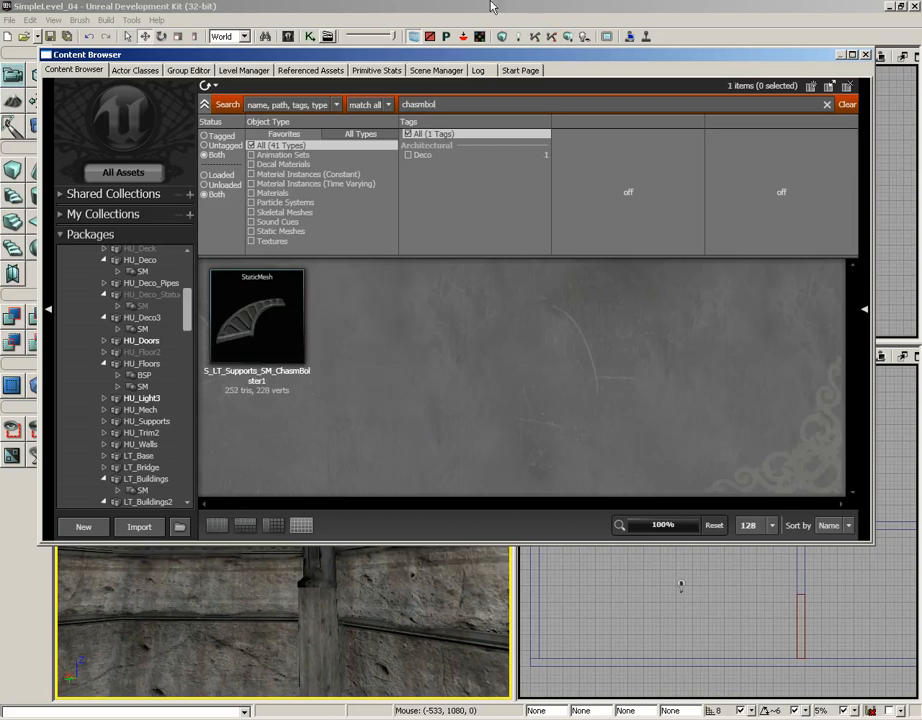
Step: Place an S_LT_Supports_SM_ChasmBolster1 mesh at the ceiling above the corner support and dismiss the Content Browser
drag(823, 56, 901, 56)
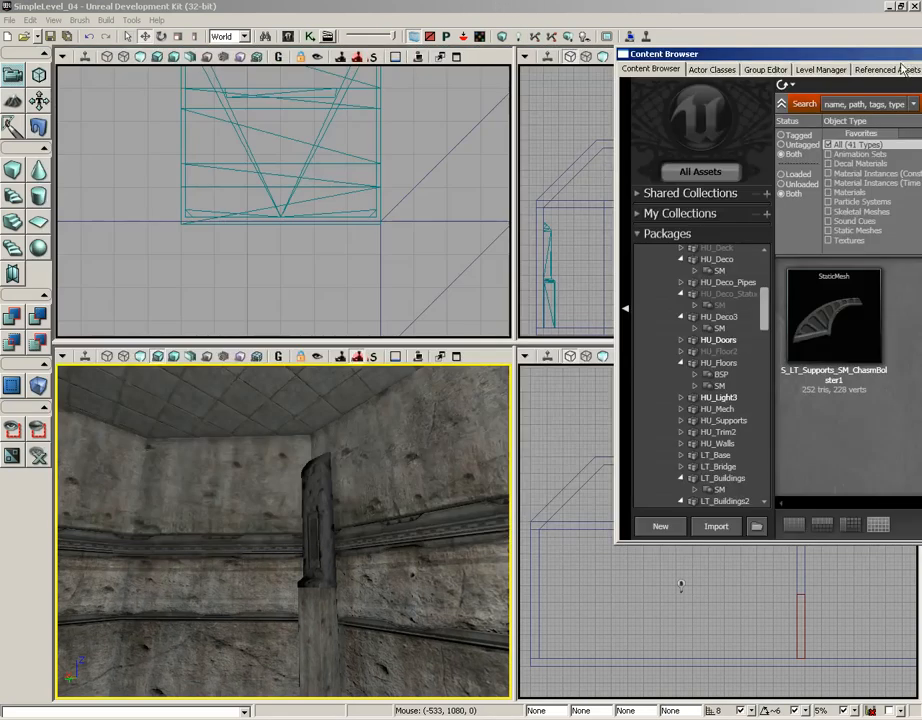
drag(844, 316, 311, 408)
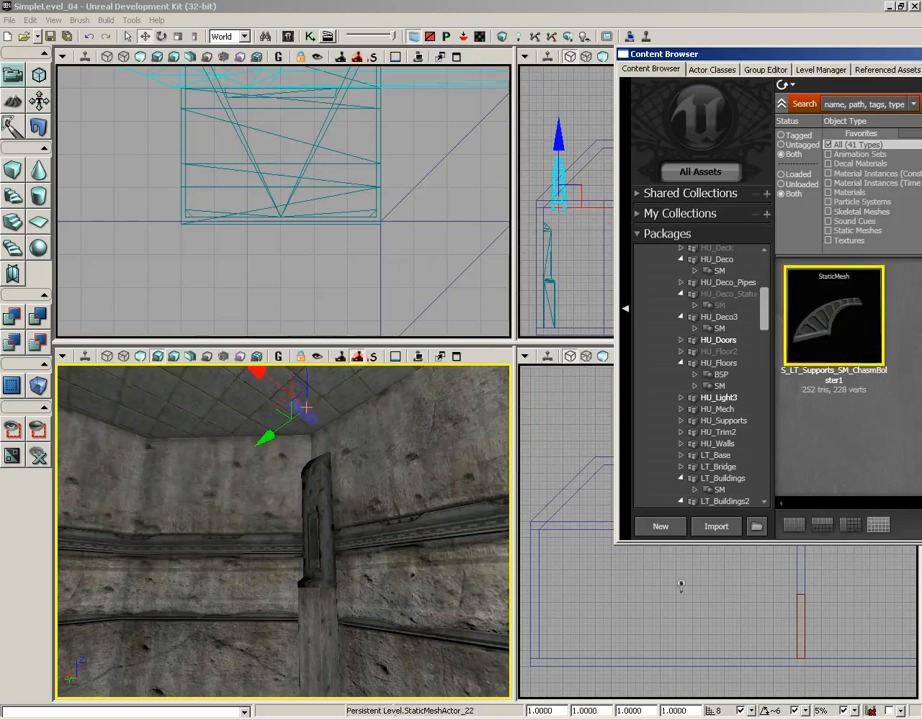
drag(806, 57, 238, 140)
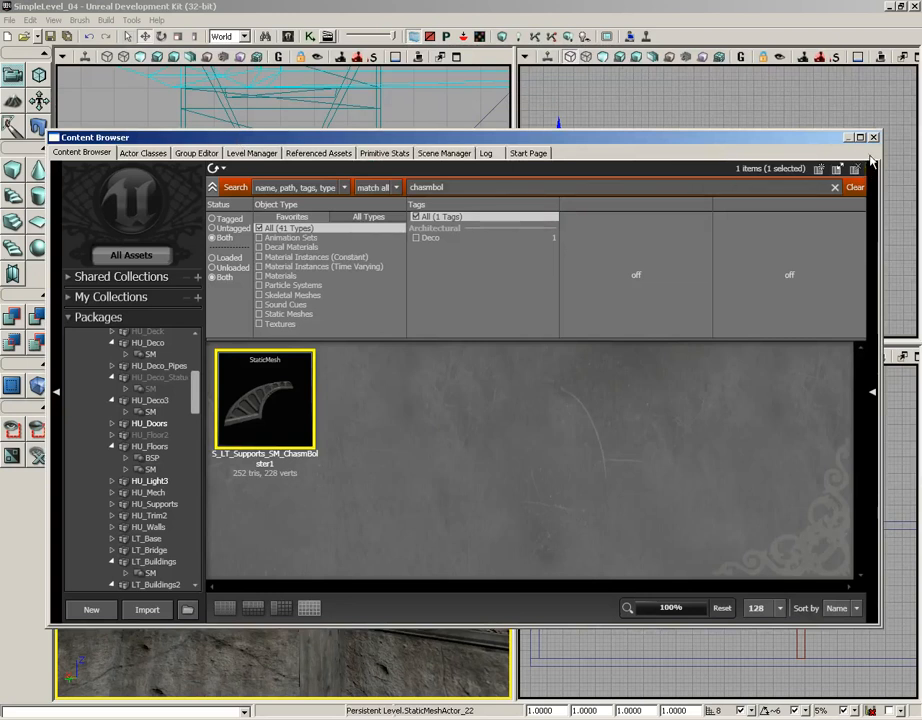
click(627, 108)
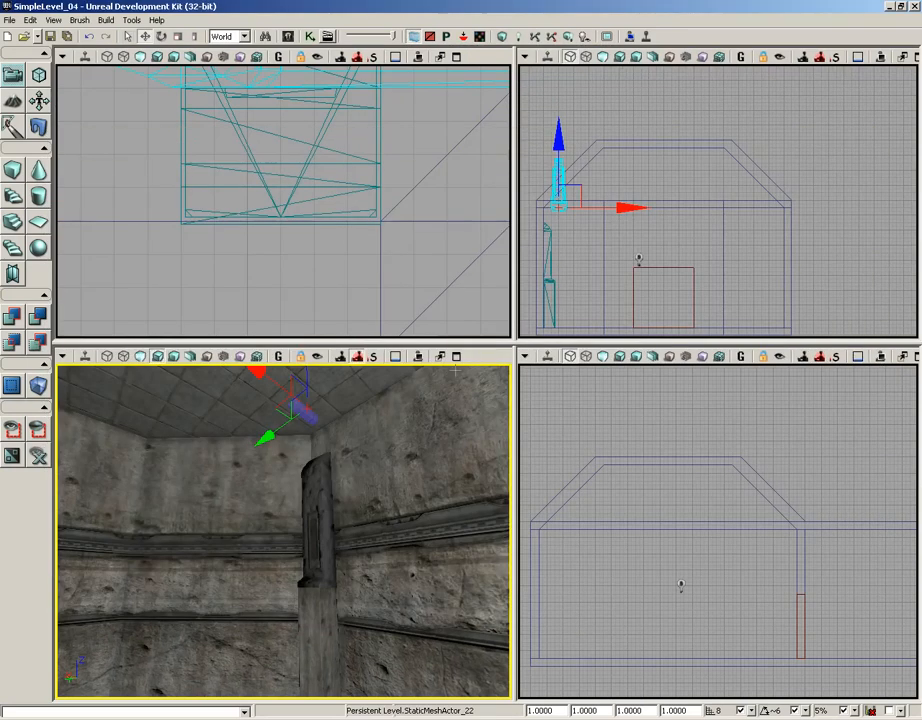
Step: Rotate the ChasmBolster1 mesh a quarter turn about its vertical axis in the top view
drag(393, 442, 393, 505)
right_drag(383, 189, 440, 333)
scroll(373, 280, down, 5)
scroll(414, 215, down, 3)
scroll(414, 215, down, 1)
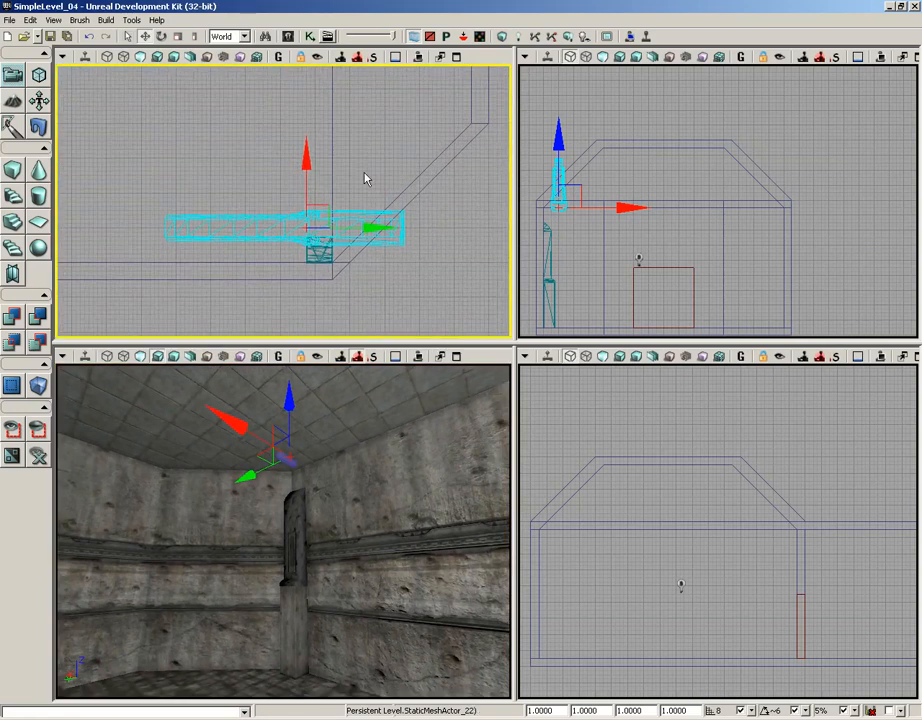
key(space)
drag(332, 163, 490, 258)
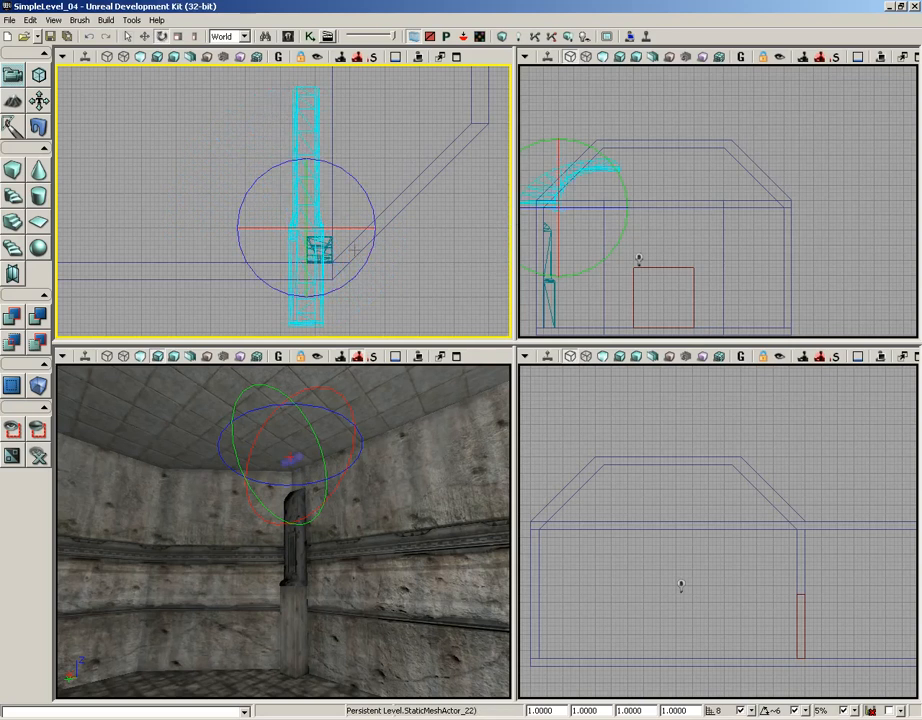
key(space)
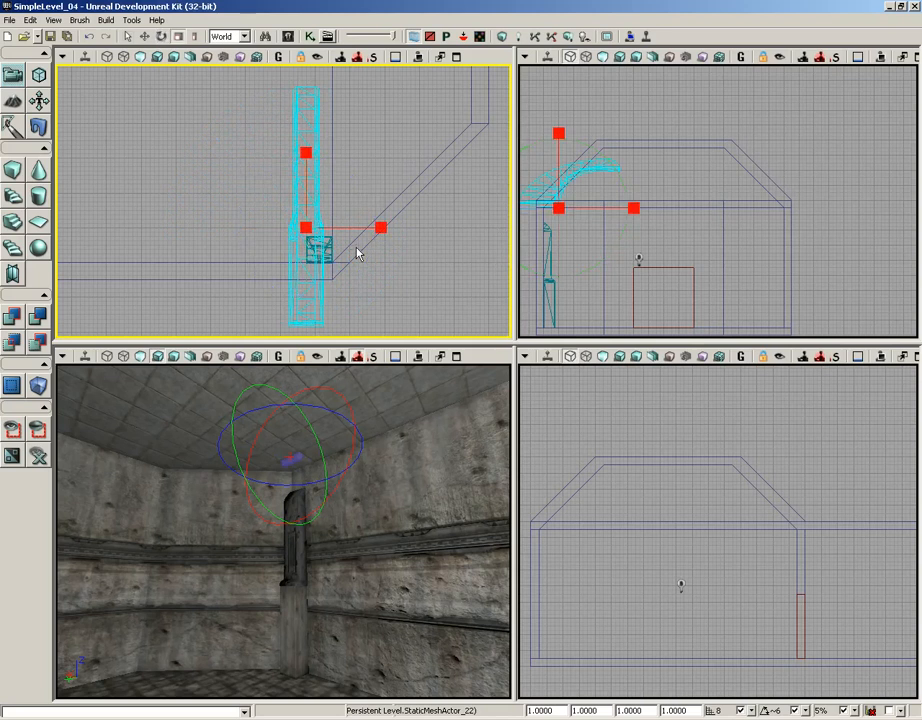
Step: Move the ChasmBolster1 mesh away from the wall and below the ceiling in the side view
drag(563, 317, 685, 191)
key(space)
drag(655, 153, 654, 206)
drag(718, 263, 757, 289)
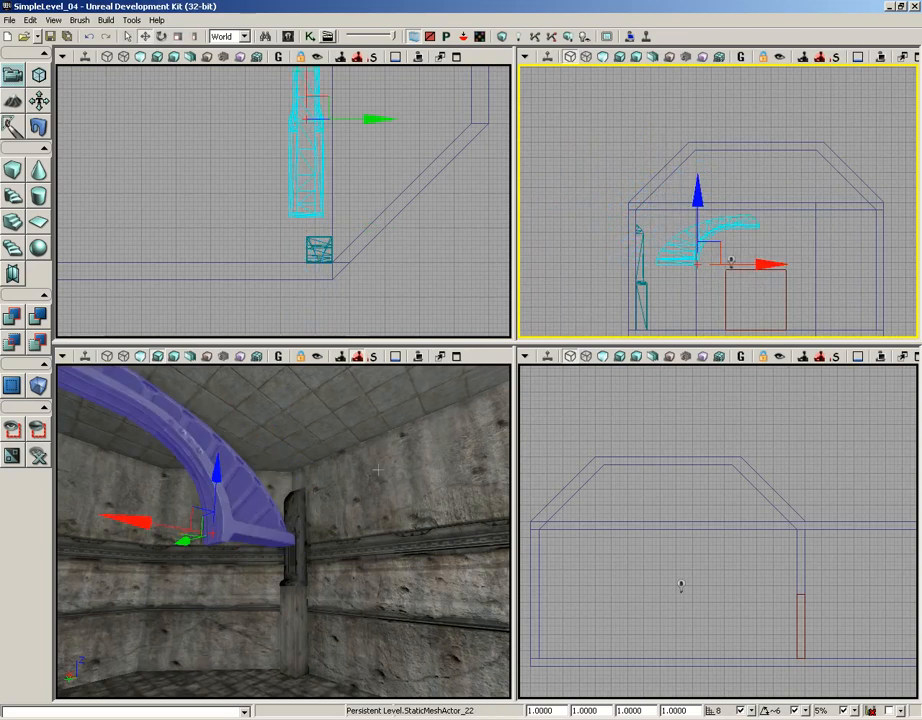
Step: Set the ChasmBolster1 mesh's overall draw scale to 0.5 and its X draw scale to 1.5
right_drag(373, 465, 365, 488)
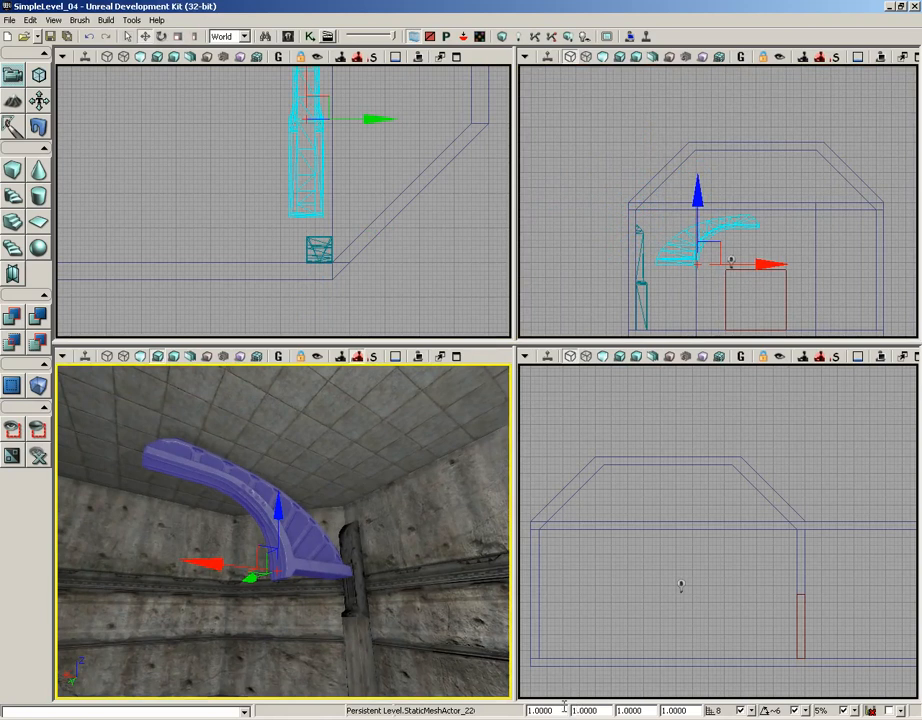
drag(562, 710, 530, 710)
text(0.5)
key(Return)
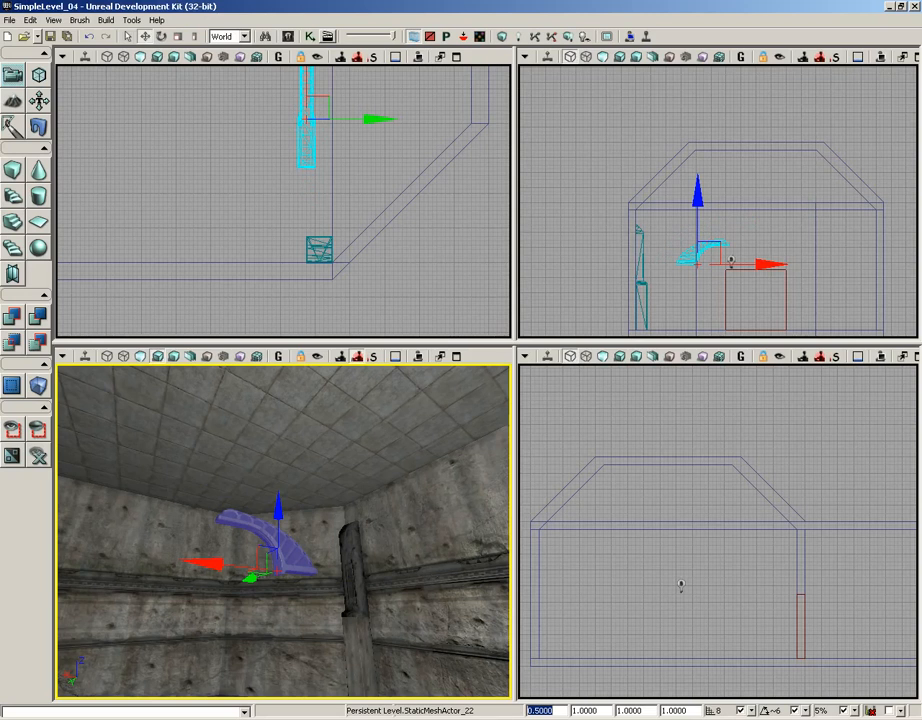
key(Tab)
text(1.5)
key(Return)
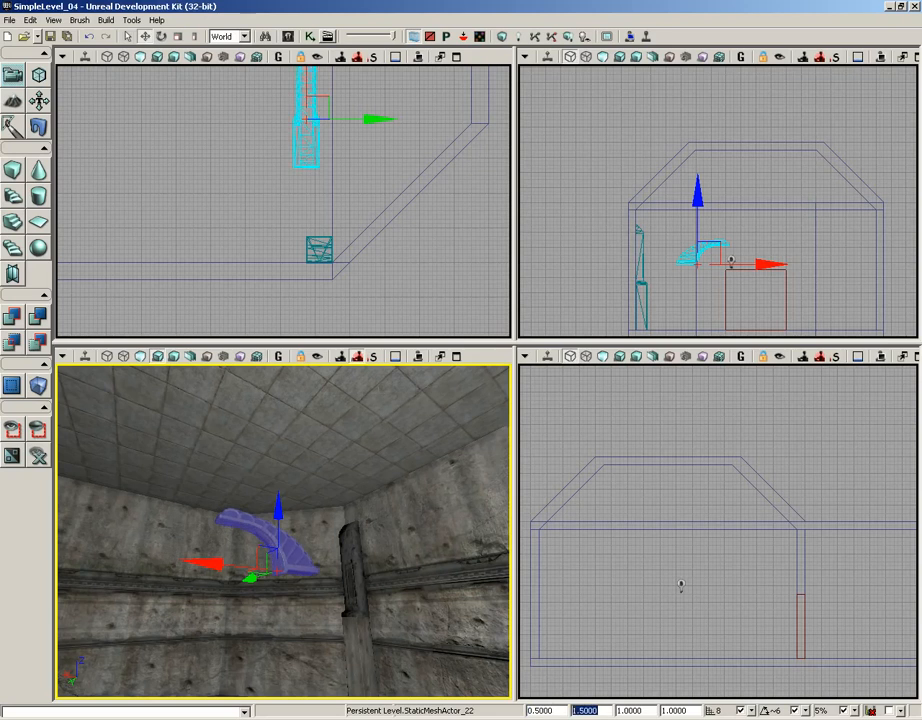
Step: Move the ChasmBolster1 mesh up to the top of the corner support just below the ceiling in the side view
drag(268, 609, 280, 416)
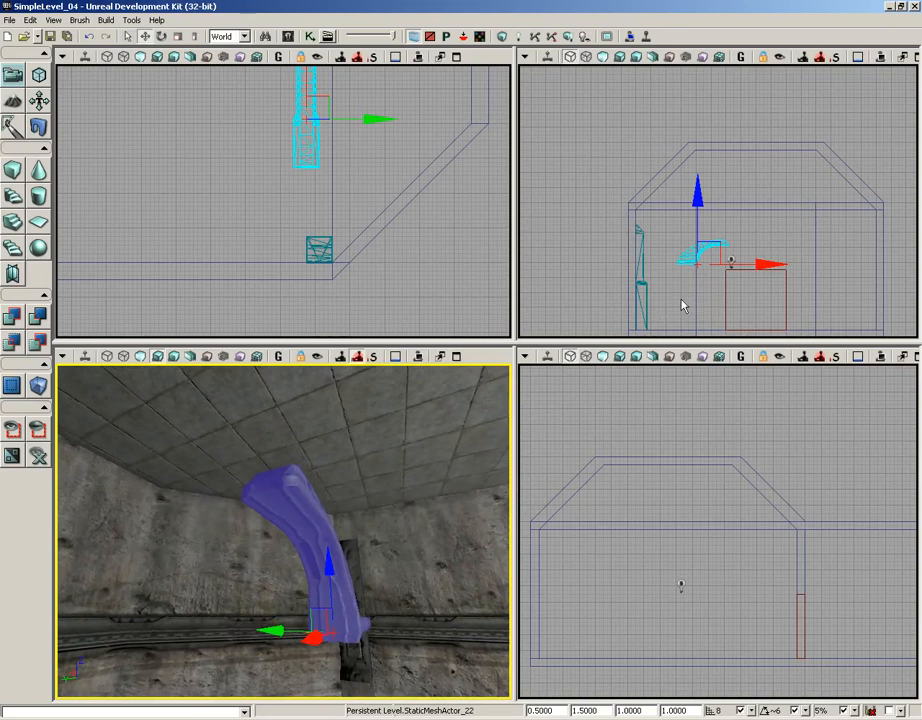
drag(681, 305, 708, 267)
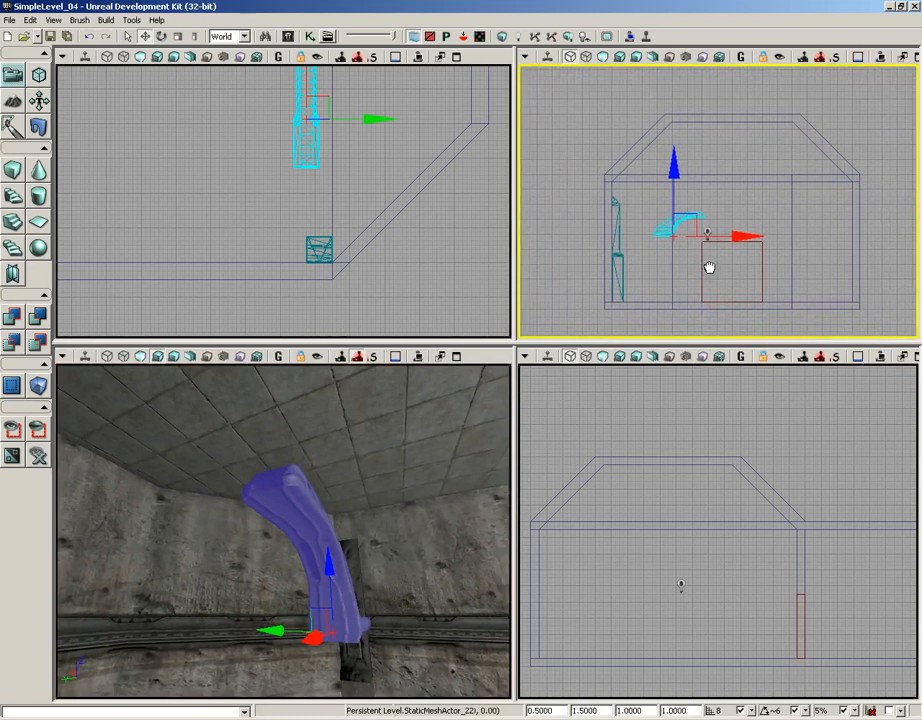
drag(696, 210, 650, 181)
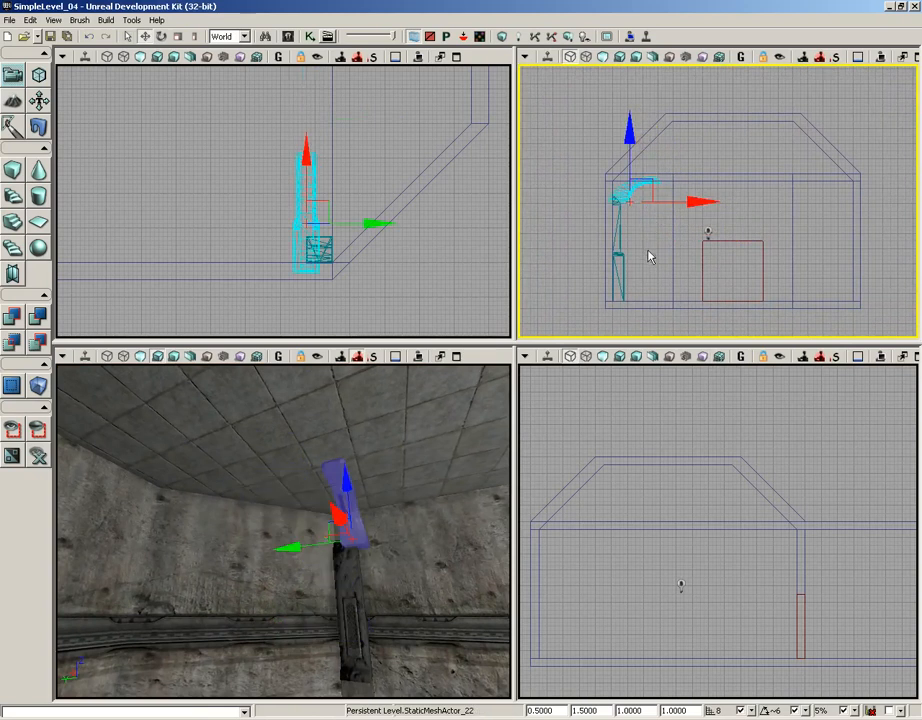
Step: Move the ChasmBolster1 mesh closer to the wall and slightly down over the pillar in the side view
scroll(651, 297, up, 3)
drag(648, 260, 815, 272)
scroll(698, 268, up, 3)
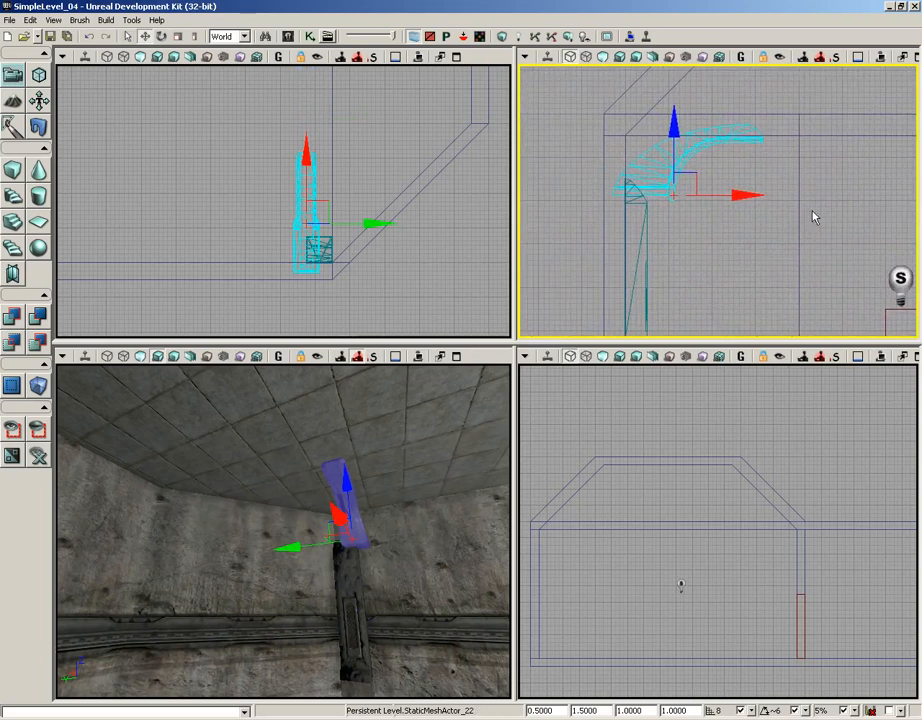
drag(750, 195, 716, 196)
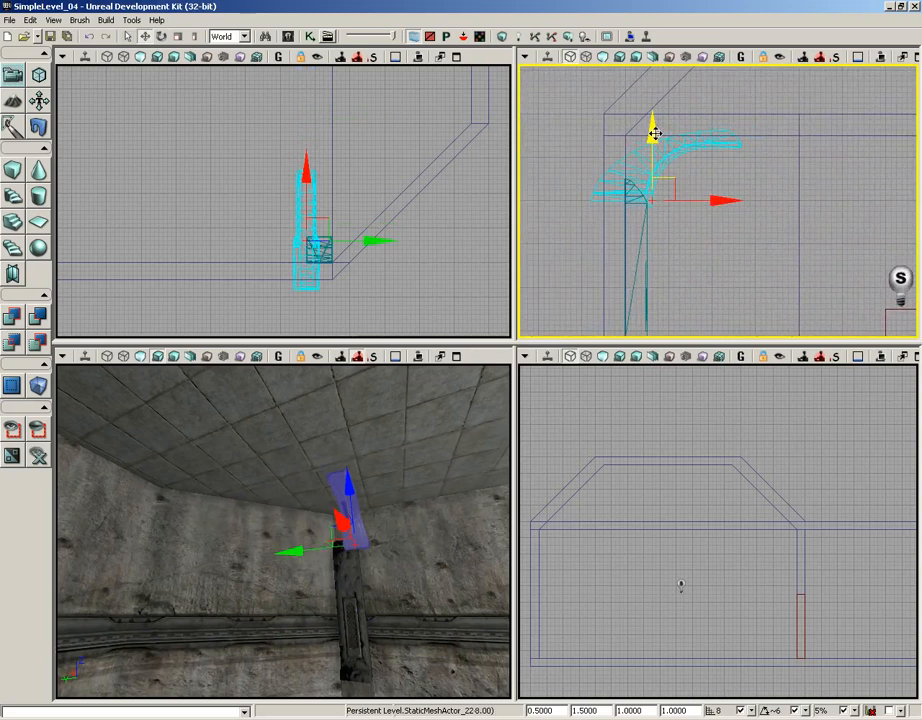
Step: Align the ChasmBolster1 mesh sideways with the pillar so it sits centred on the column in the perspective view
drag(398, 536, 433, 372)
middle_drag(434, 372, 422, 364)
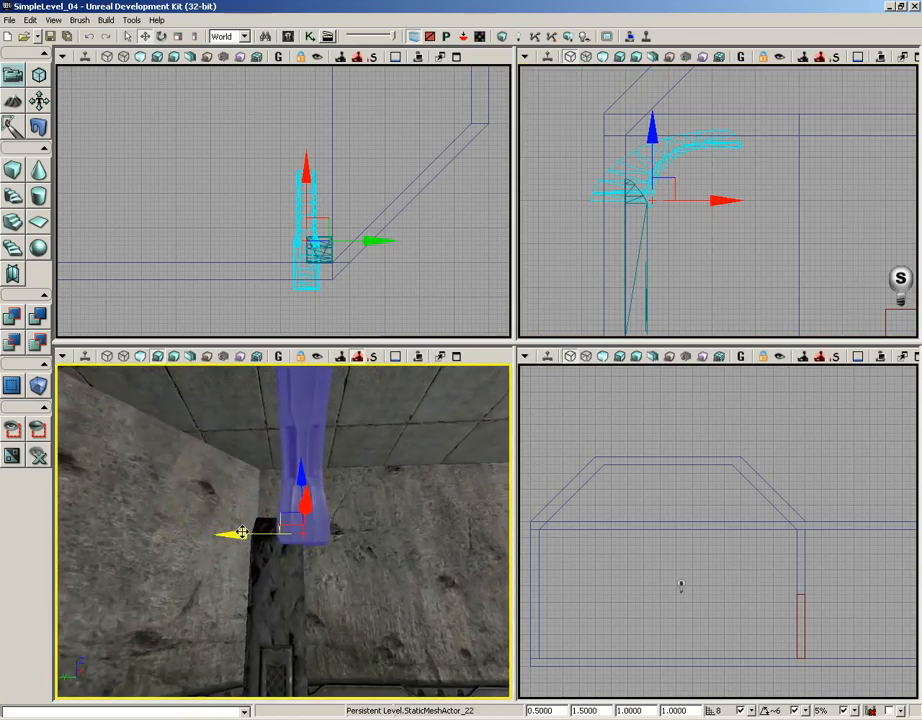
drag(232, 528, 222, 529)
drag(257, 566, 191, 603)
middle_drag(191, 603, 189, 519)
right_drag(189, 519, 150, 523)
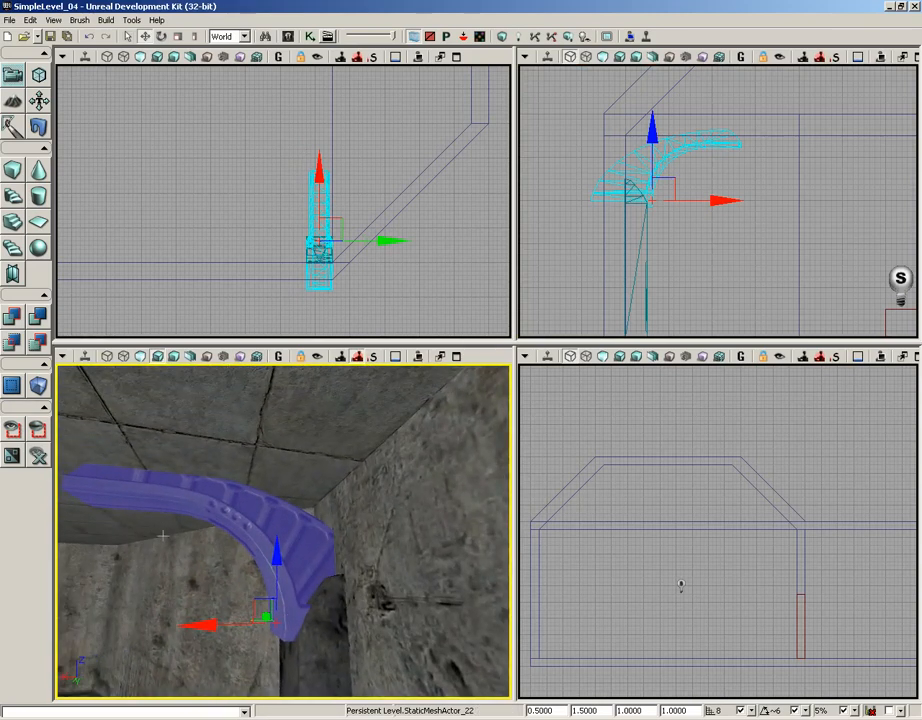
drag(172, 542, 120, 590)
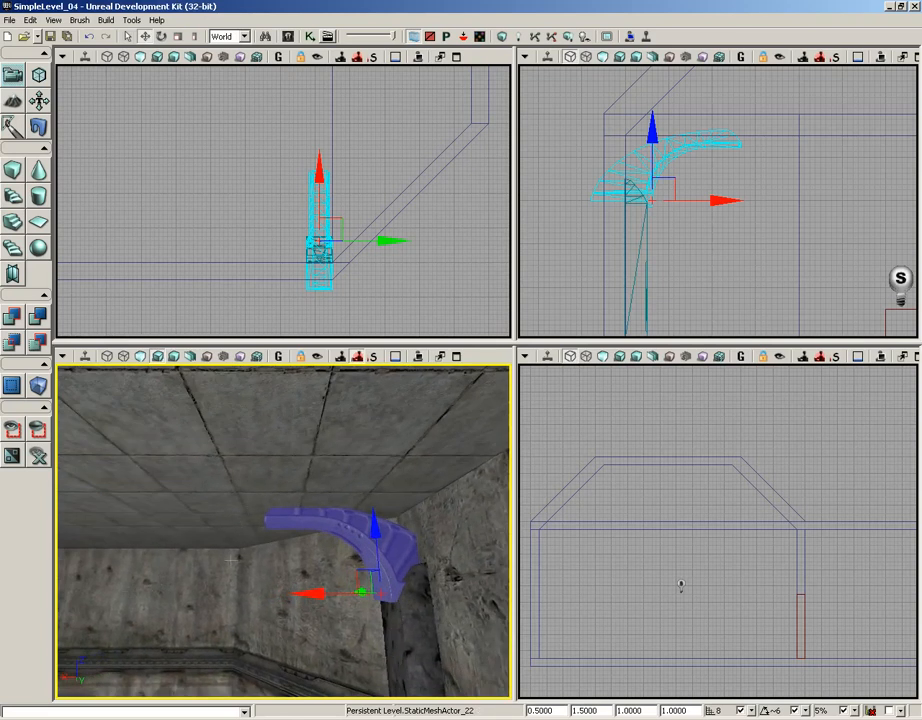
drag(232, 560, 186, 697)
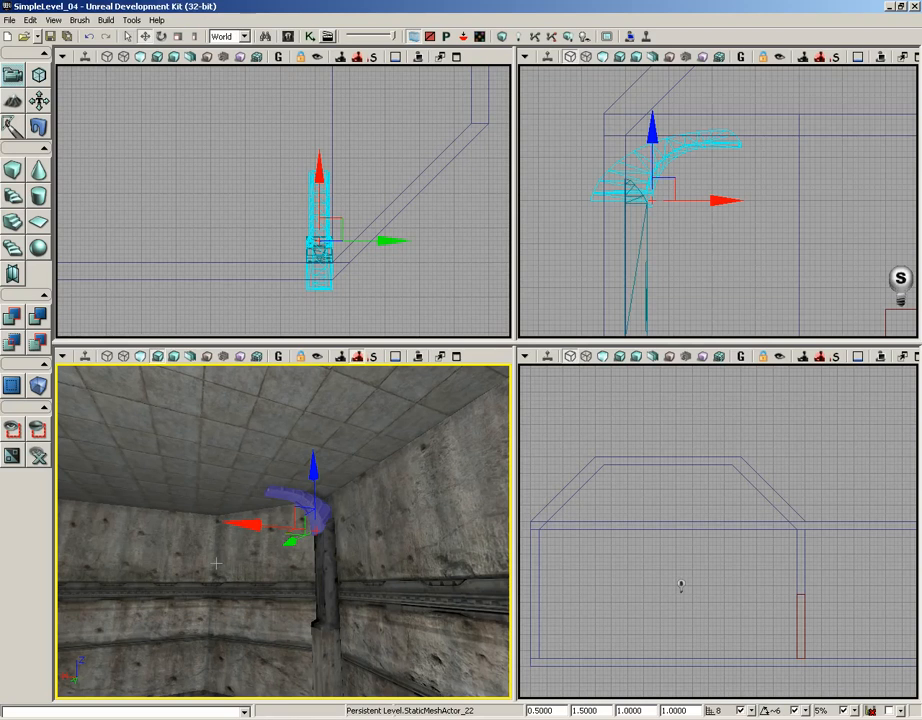
Step: Search the Content Browser for chasmb and place the ChasmBlock1 static mesh in the room beside the arch
click(288, 37)
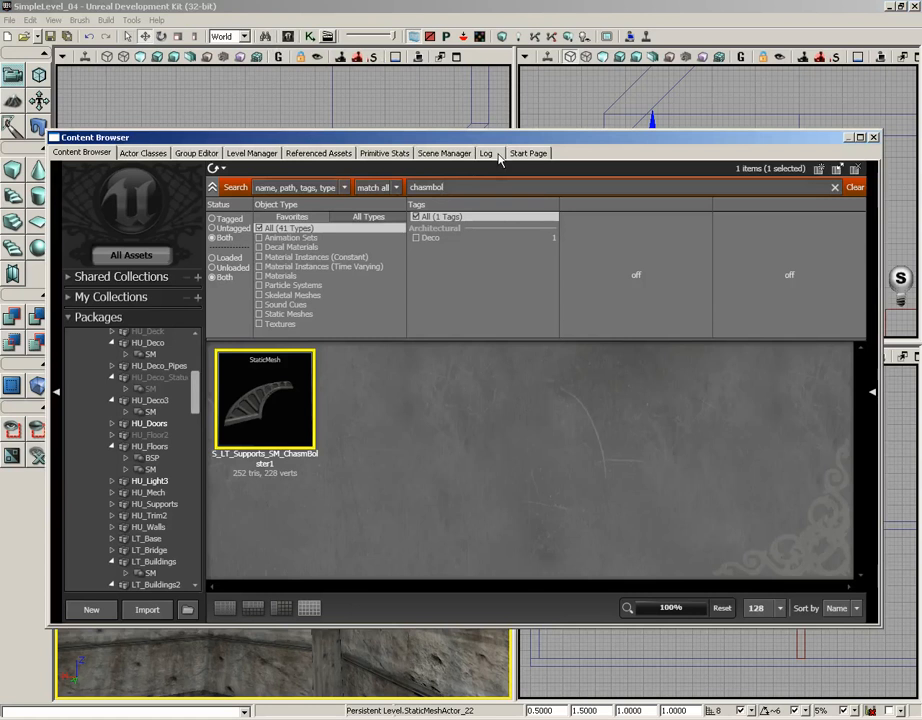
key(BackSpace)
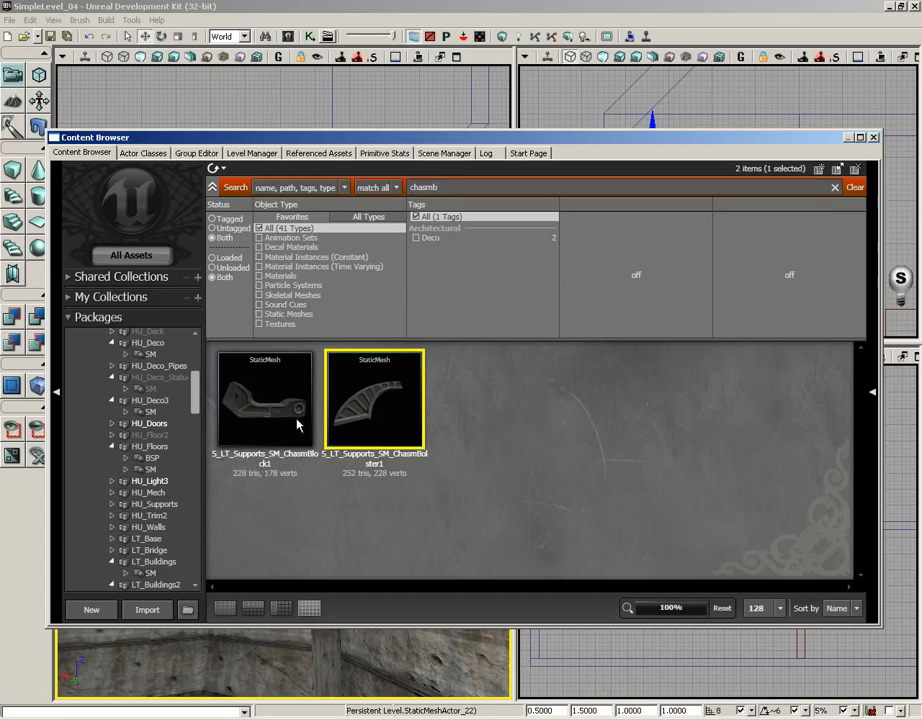
click(281, 418)
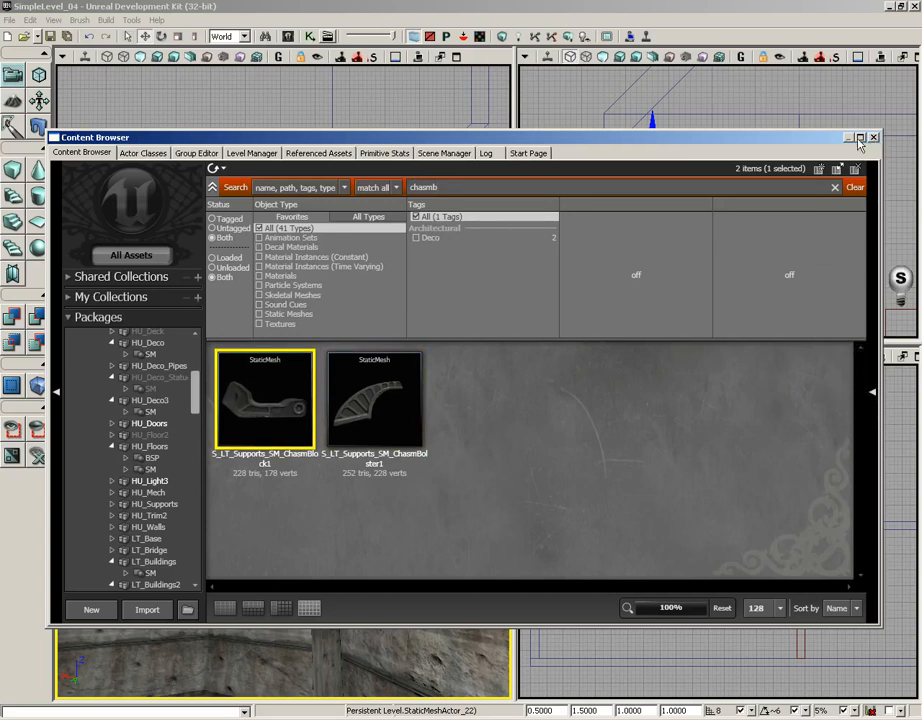
drag(431, 140, 921, 92)
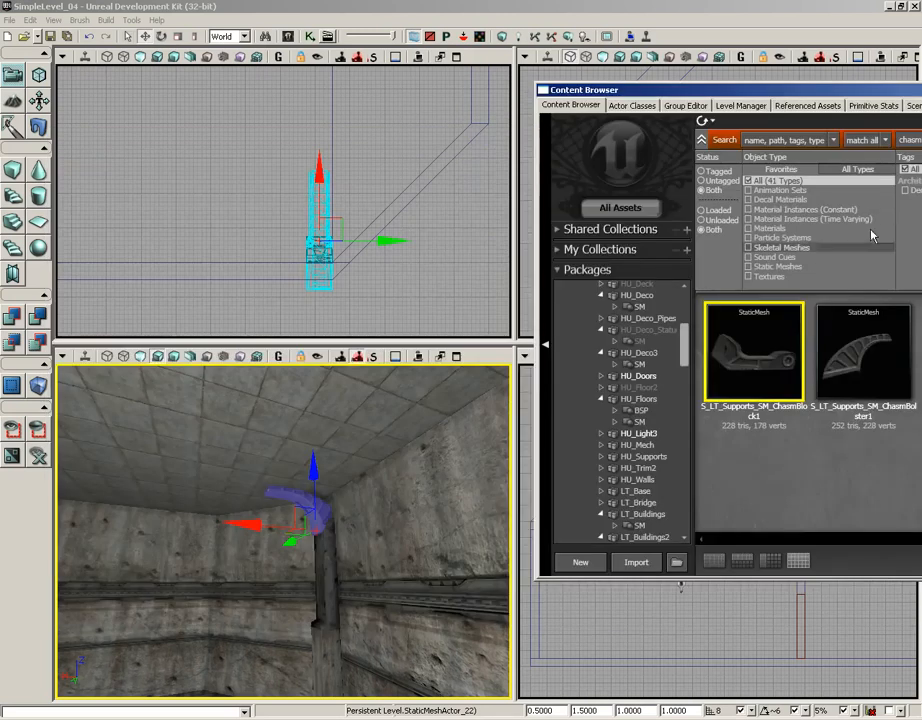
mouse_move(270, 410)
drag(760, 360, 236, 472)
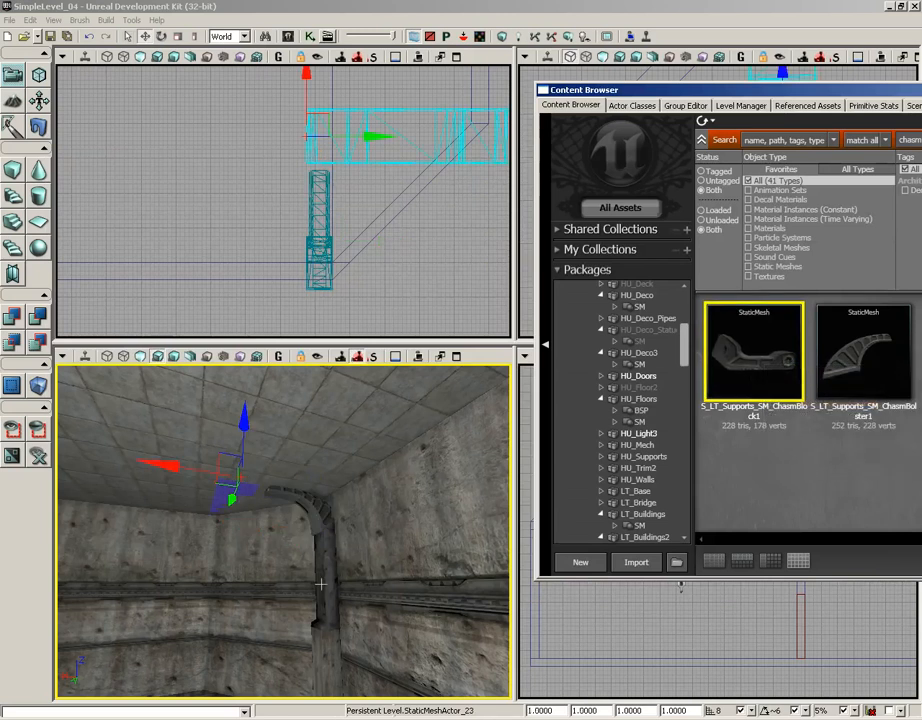
Step: Rotate the ChasmBlock1 mesh a quarter turn about its vertical axis in the top view
drag(405, 186, 320, 243)
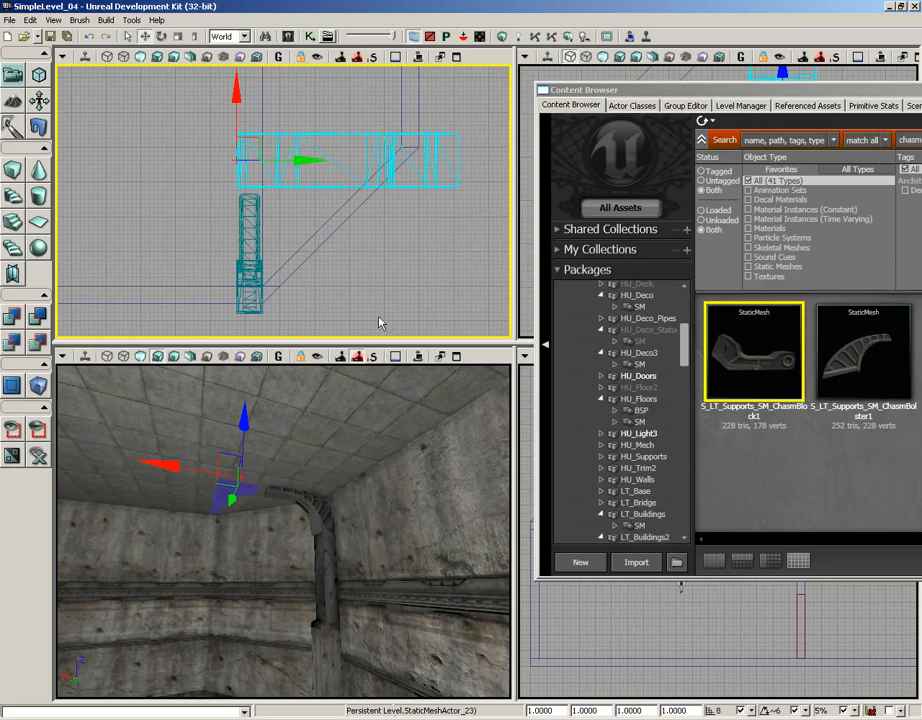
right_drag(331, 208, 350, 283)
key(space)
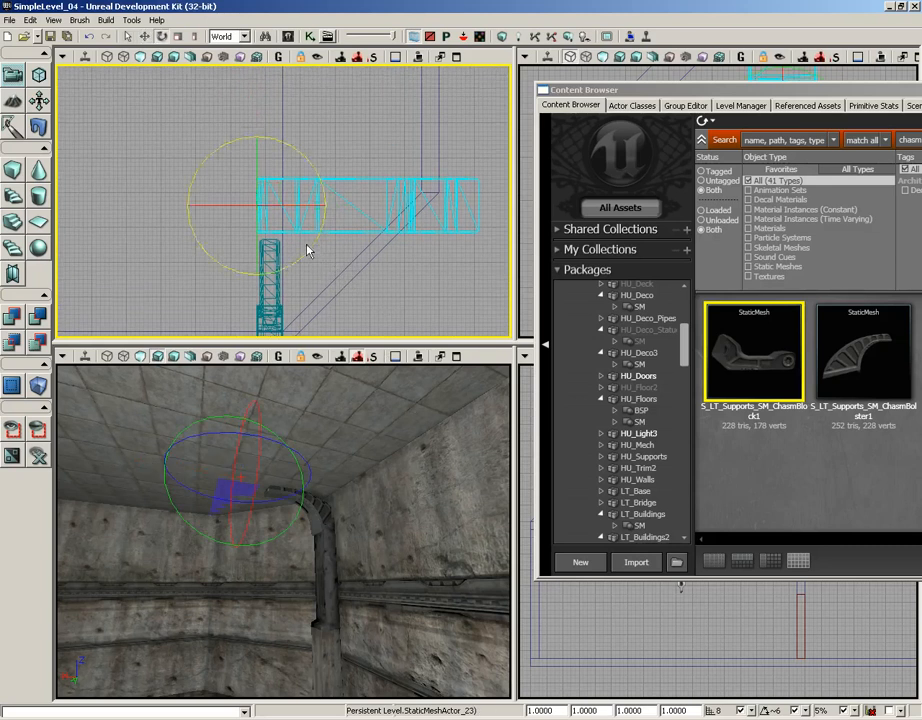
drag(298, 259, 511, 189)
right_drag(385, 184, 385, 263)
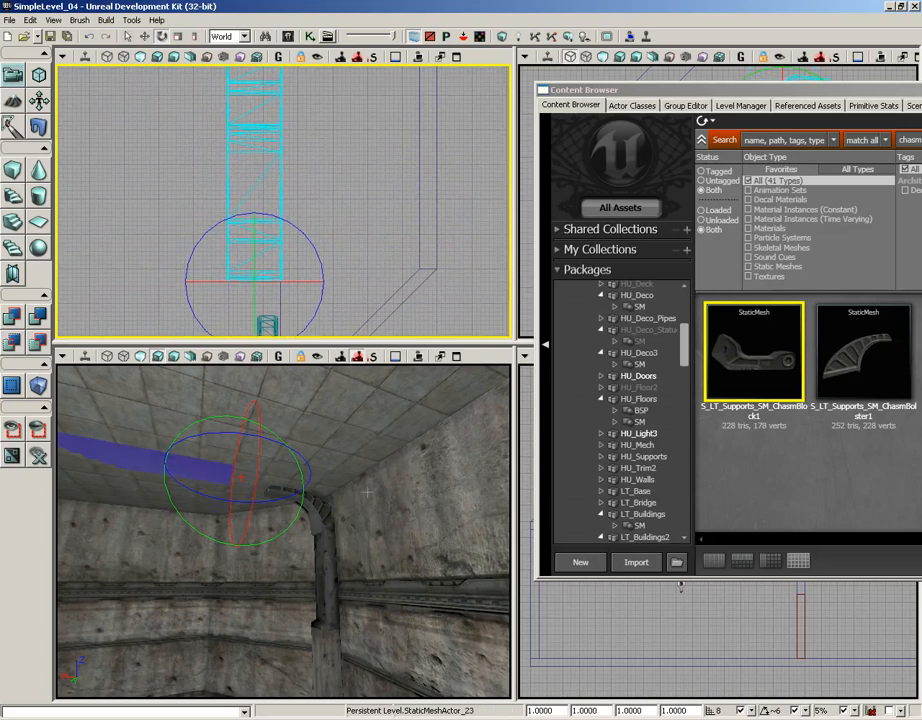
Step: Lower the ChasmBlock1 mesh from the ceiling to about the height of the wall trim in the perspective view
drag(368, 469, 348, 490)
key(space)
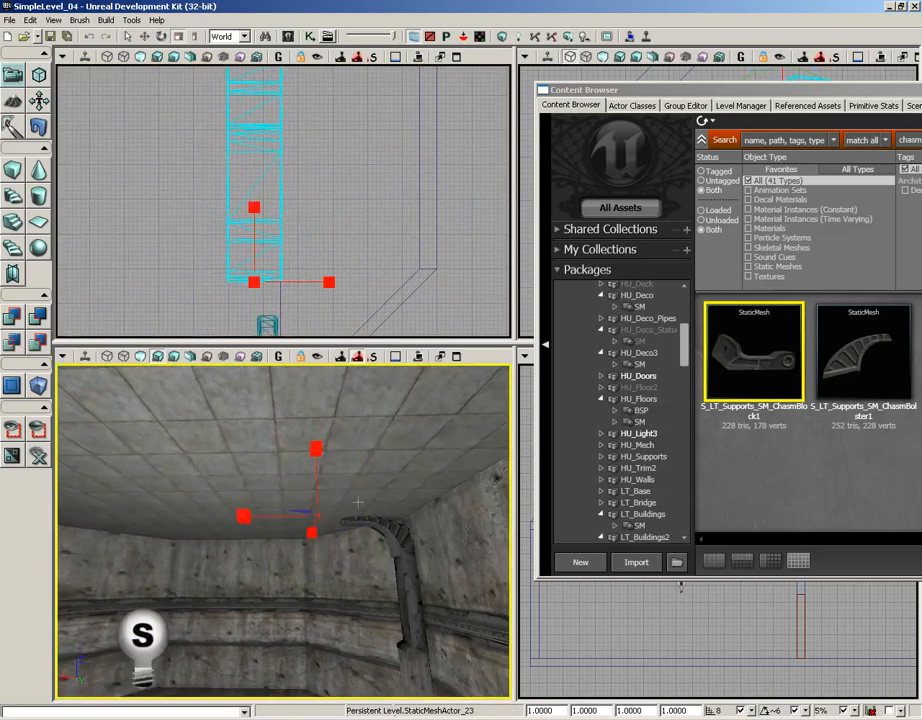
key(space)
drag(313, 442, 316, 540)
drag(265, 517, 166, 467)
right_drag(166, 467, 164, 456)
drag(164, 456, 261, 500)
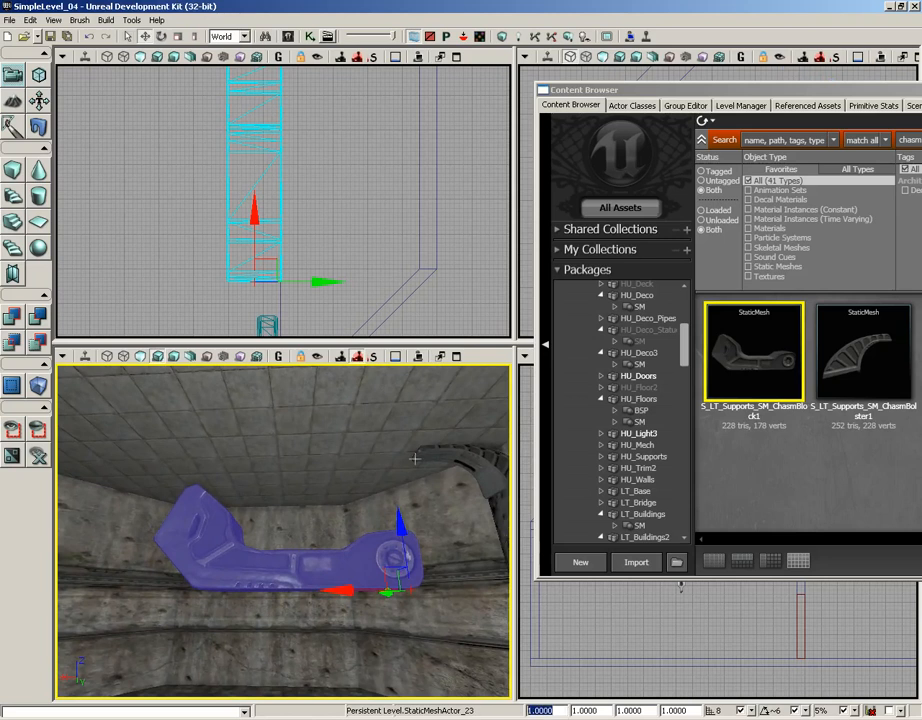
Step: Set the ChasmBlock1 mesh's overall draw scale to 0.5
click(541, 711)
text(0.5)
key(Return)
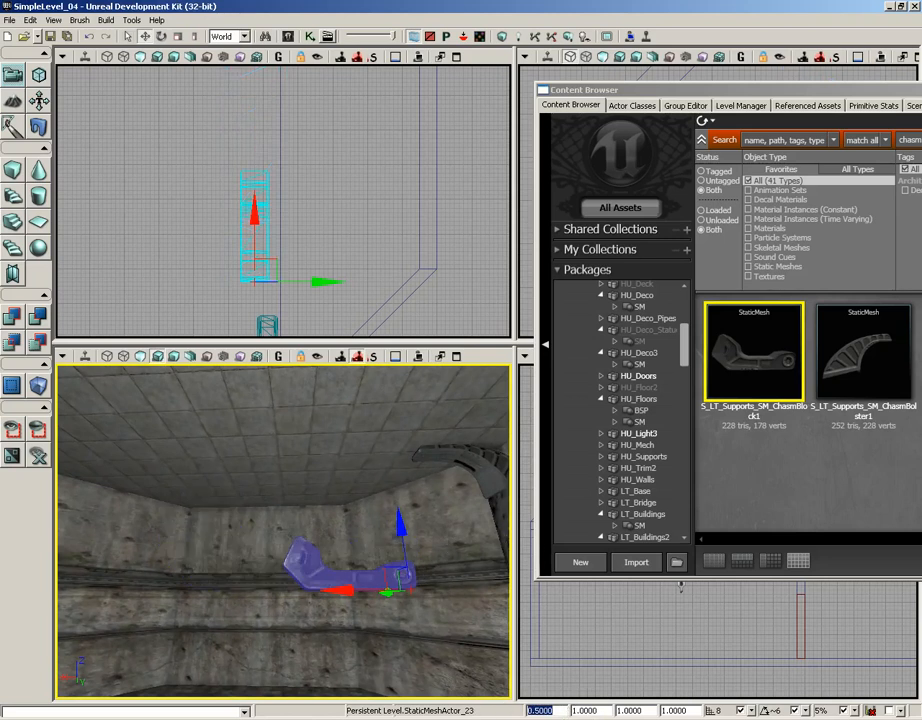
drag(311, 431, 323, 471)
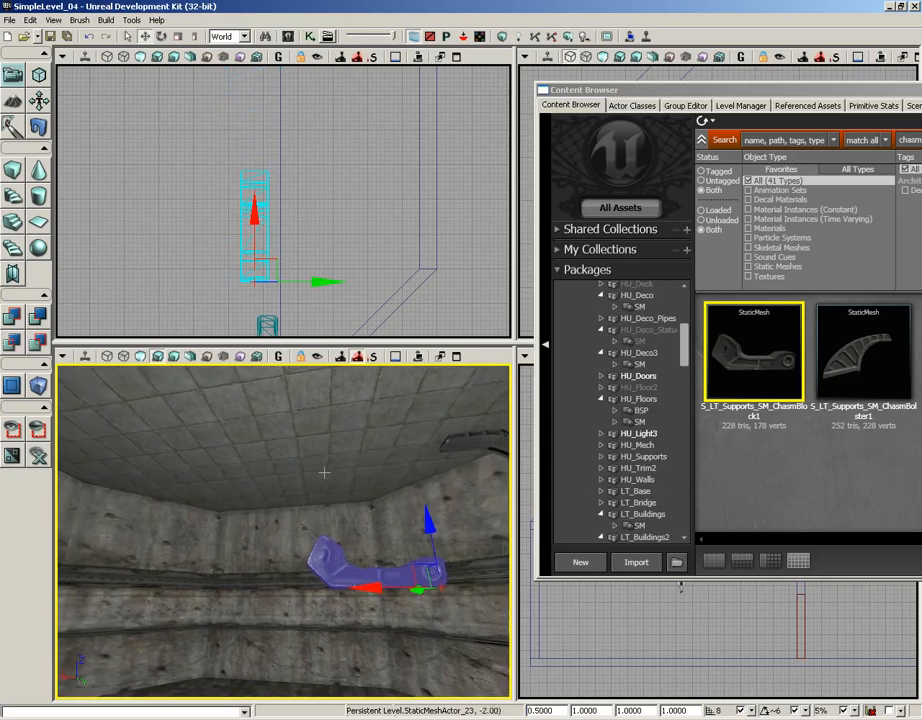
Step: Rotate the ChasmBlock1 mesh a half turn about its vertical axis so its angled end faces the pillar
right_drag(323, 471, 365, 496)
key(space)
drag(364, 495, 478, 438)
right_drag(150, 525, 215, 525)
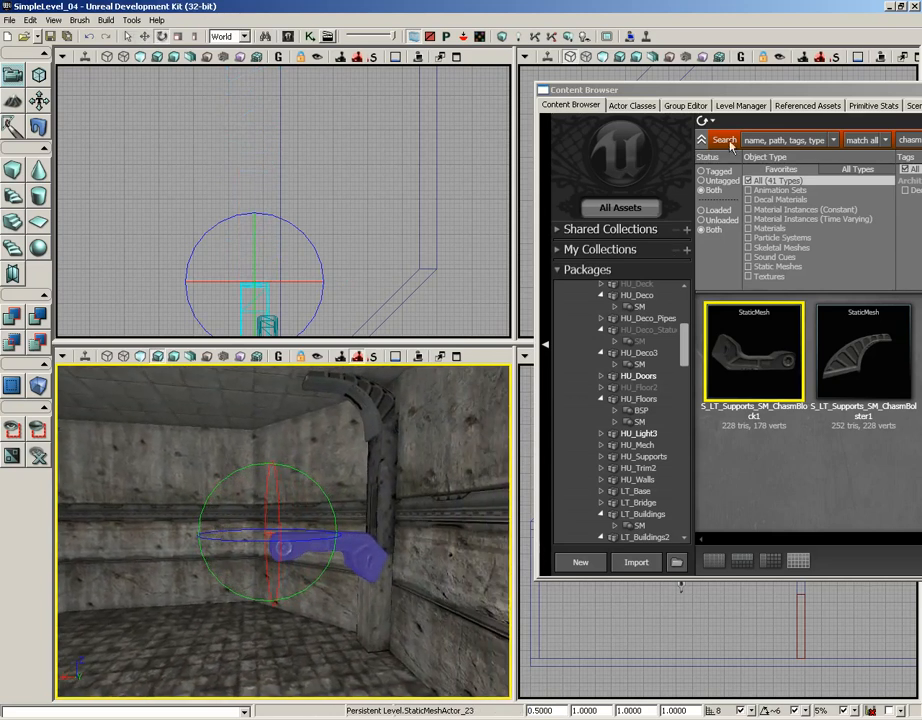
Step: Put the Content Browser away and move the ChasmBlock1 mesh up to the ceiling at the arch's tip in the side view
drag(706, 89, 222, 83)
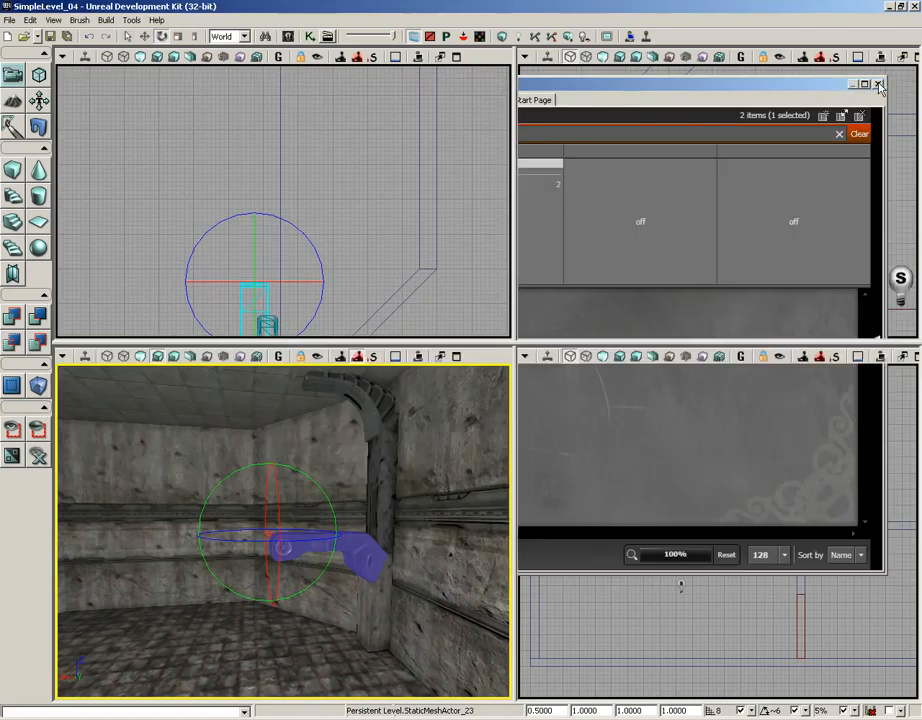
click(852, 84)
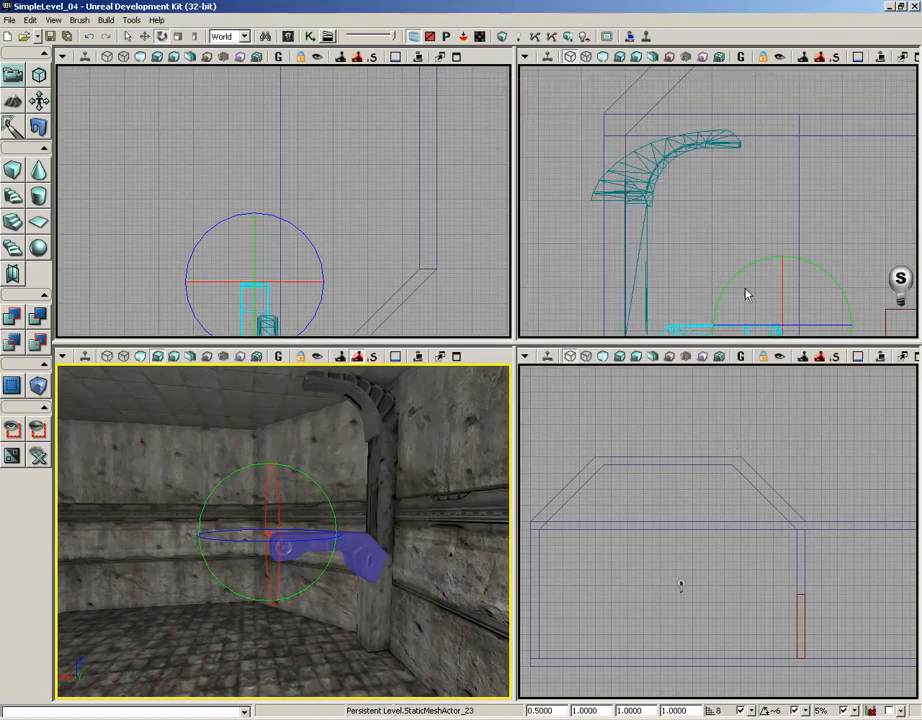
drag(754, 262, 739, 224)
right_drag(739, 224, 679, 151)
key(w)
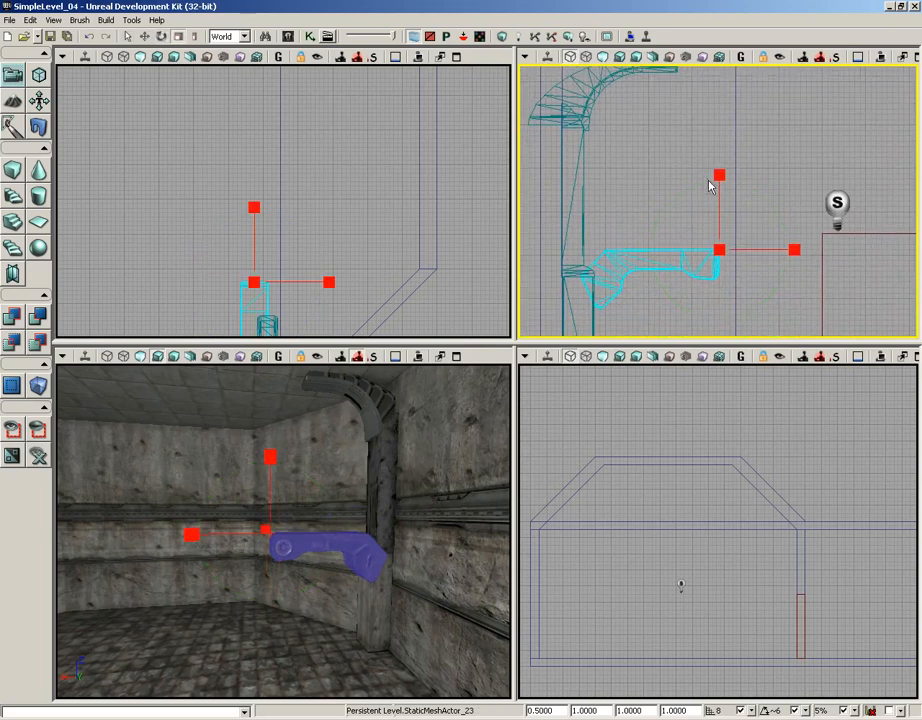
key(w)
scroll(676, 186, down, 1)
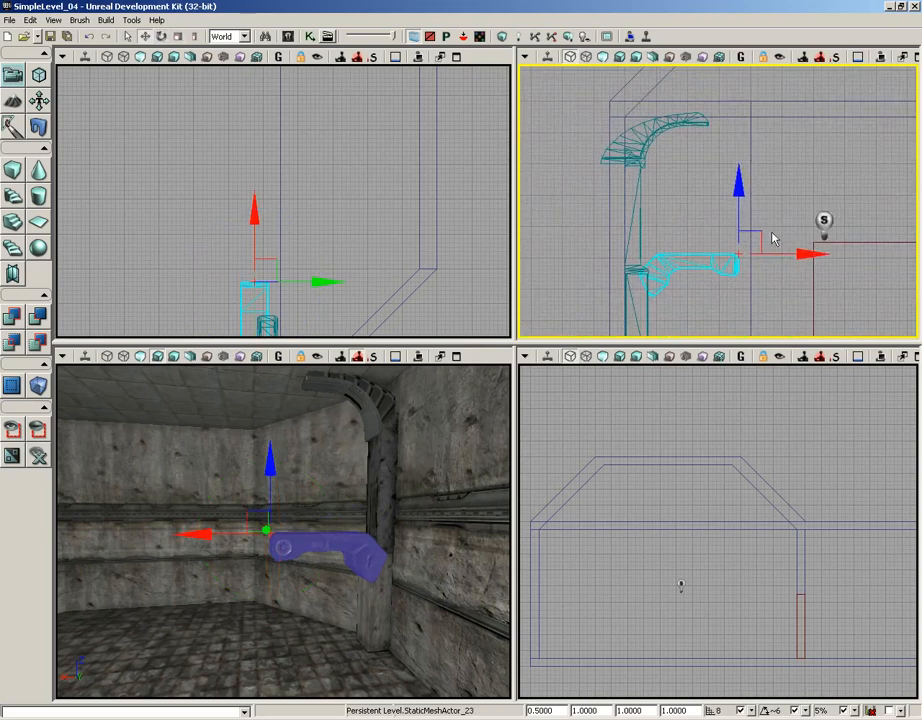
drag(762, 231, 801, 95)
Step: Align the ChasmBlock1 mesh sideways with the arch and pillar
drag(287, 522, 364, 450)
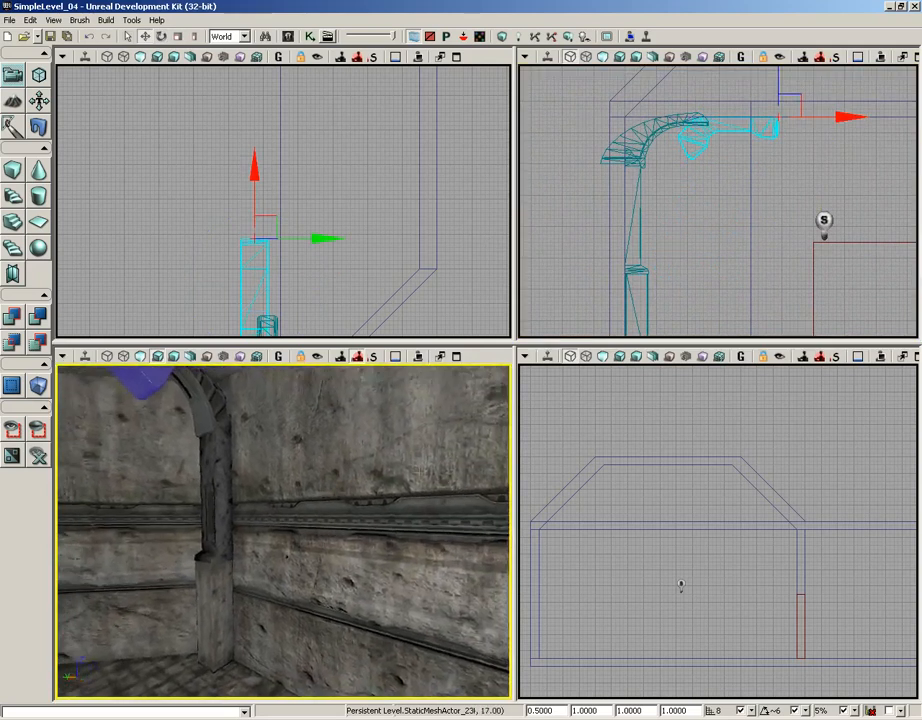
right_drag(364, 450, 309, 426)
drag(309, 426, 296, 380)
drag(364, 246, 369, 156)
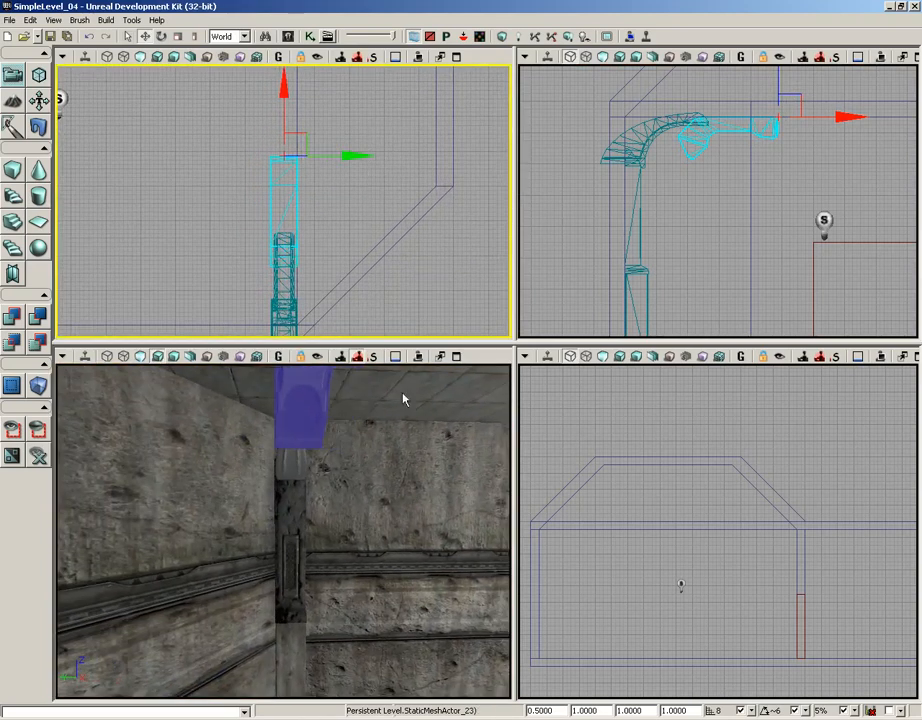
drag(398, 488, 330, 492)
right_drag(330, 492, 372, 500)
drag(372, 500, 299, 592)
right_drag(299, 592, 396, 493)
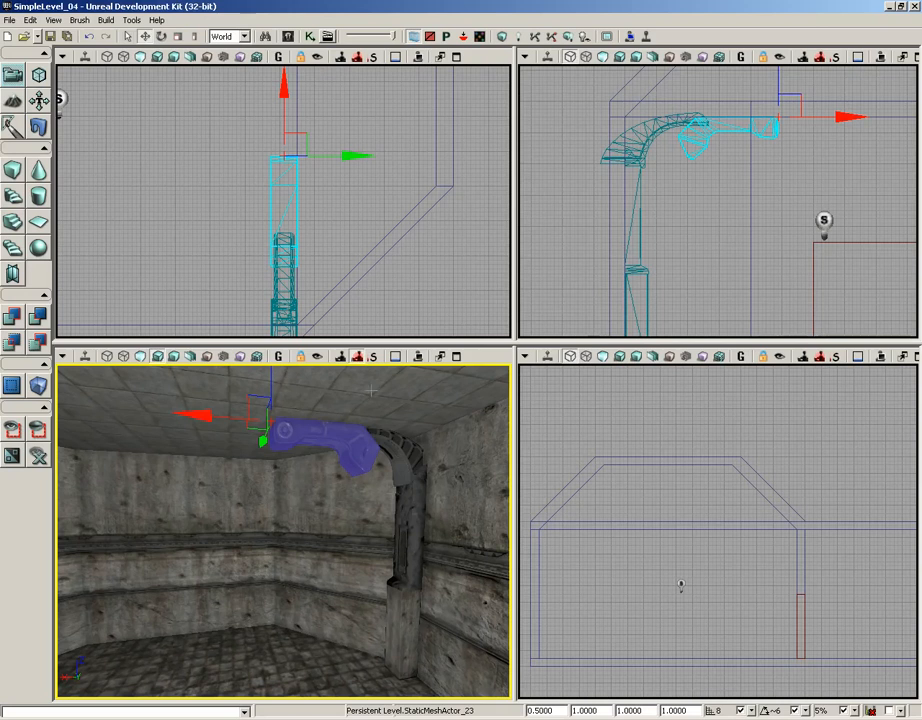
Step: Turn the ChasmBlock1 mesh a half turn in the top view so its round hinge end faces the arch
key(space)
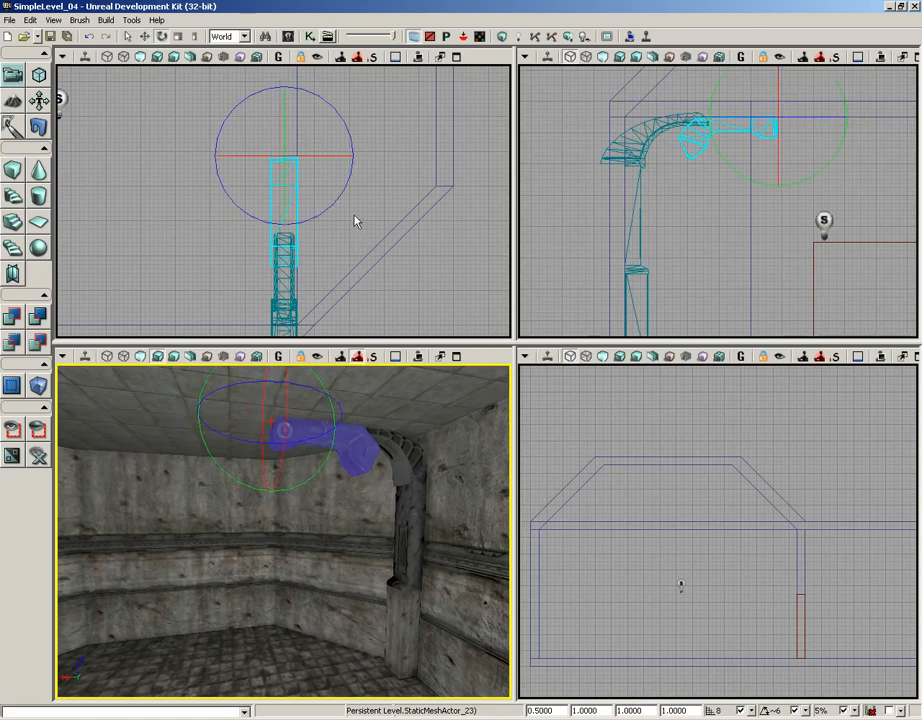
drag(321, 93, 66, 216)
key(space)
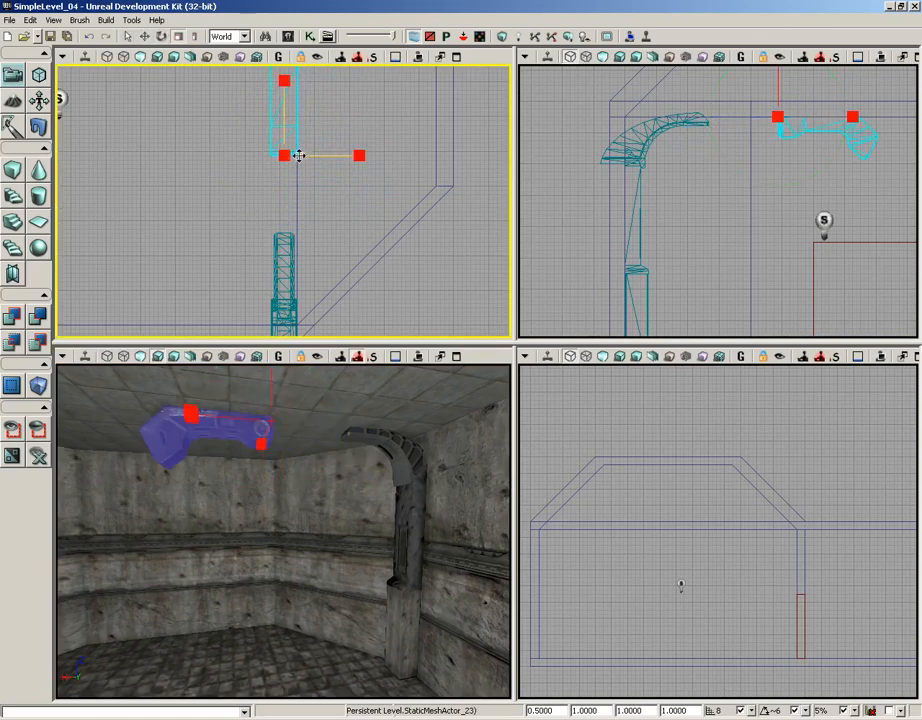
key(space)
Step: Slide the ChasmBlock1 mesh toward the wall until its hinge end overlaps the arch's tip
drag(170, 412, 280, 422)
right_drag(290, 518, 374, 517)
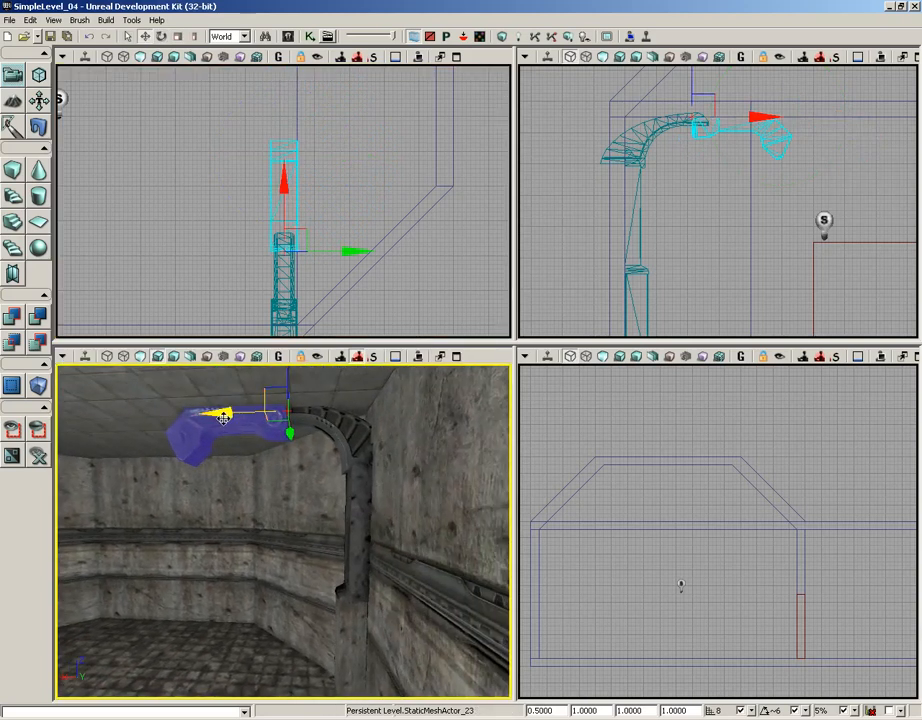
drag(224, 418, 312, 490)
Step: Examine the assembled corner support from several angles, leaving no wall surface selected
click(259, 491)
right_drag(312, 490, 384, 463)
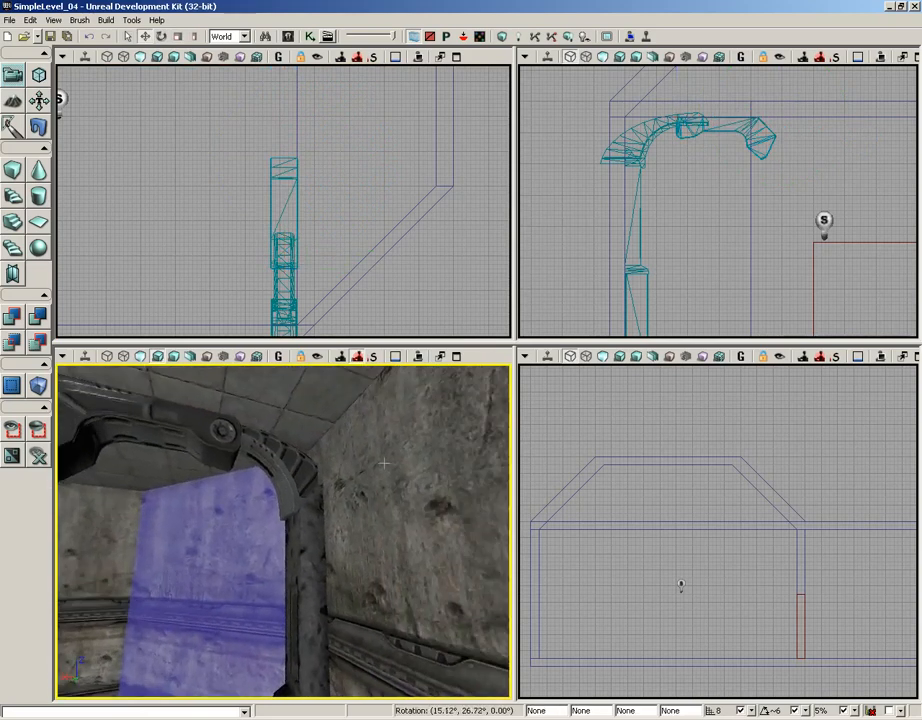
drag(384, 463, 307, 512)
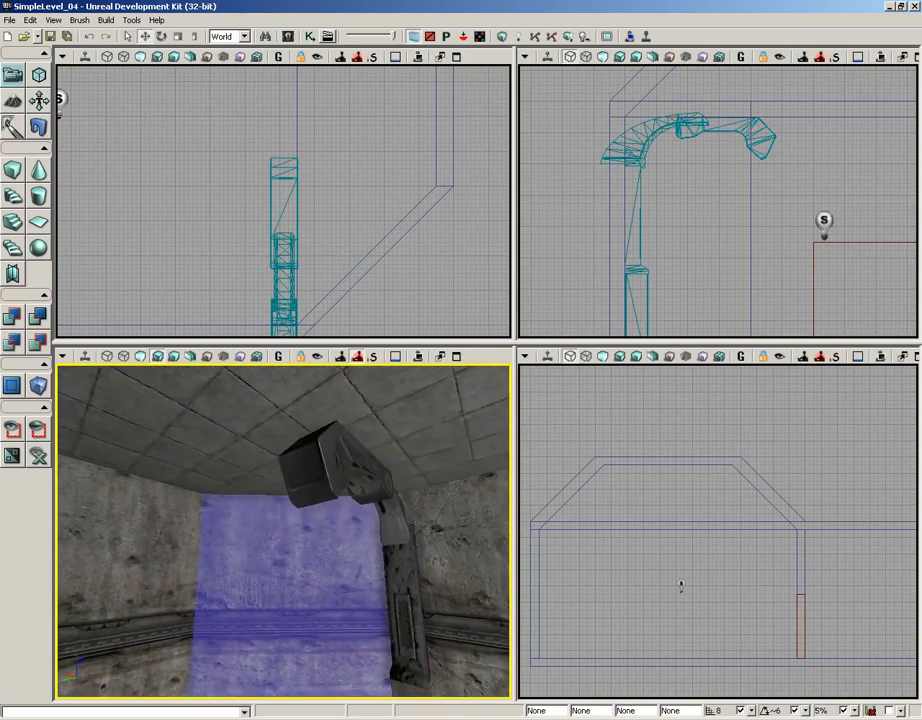
right_drag(307, 512, 373, 515)
ctrl+click(381, 564)
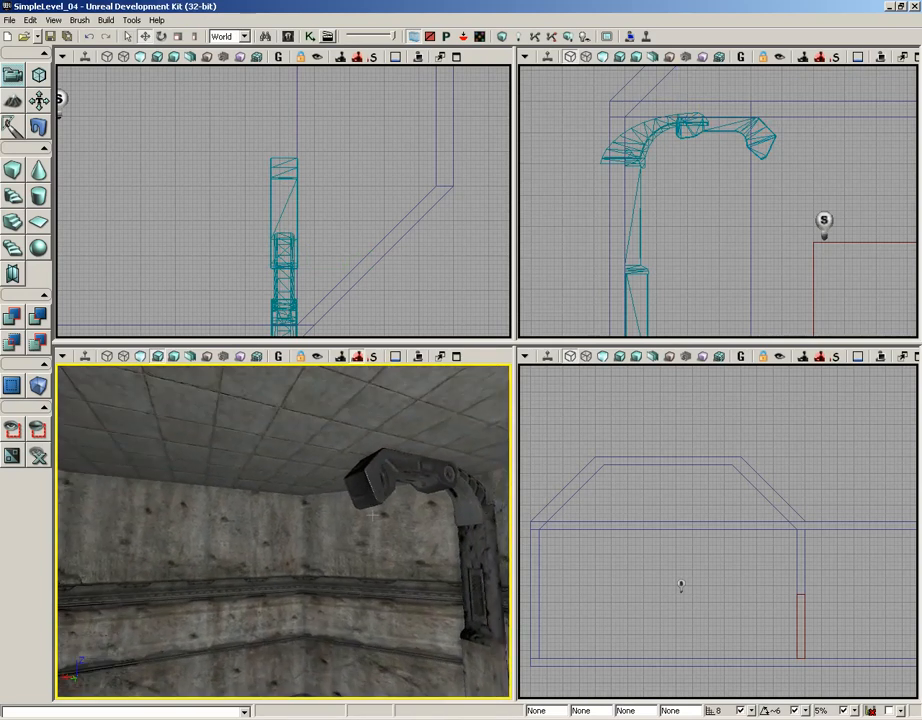
drag(385, 541, 378, 490)
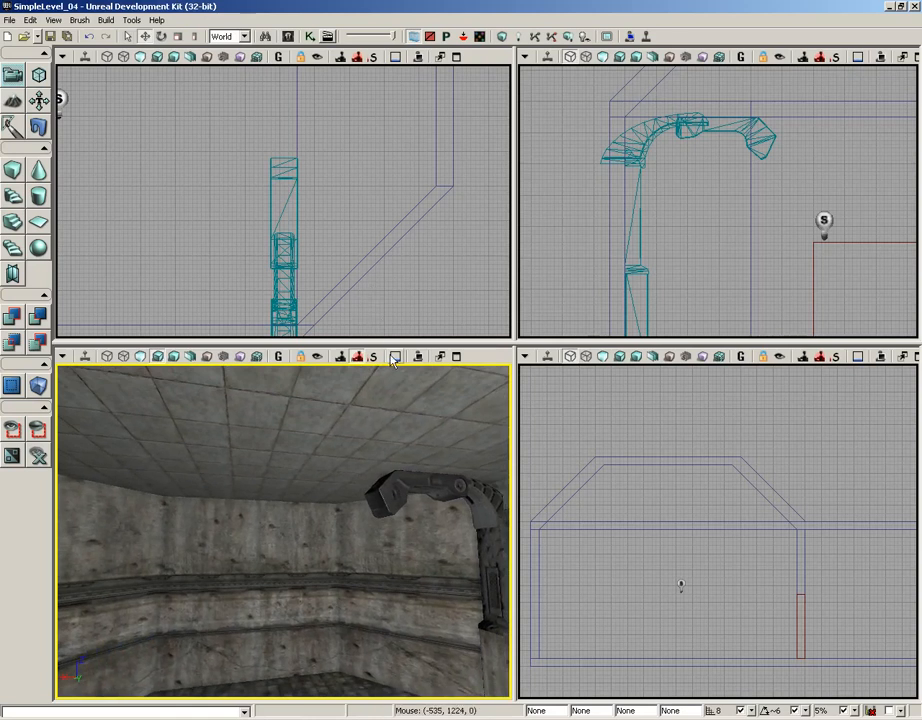
drag(350, 553, 364, 570)
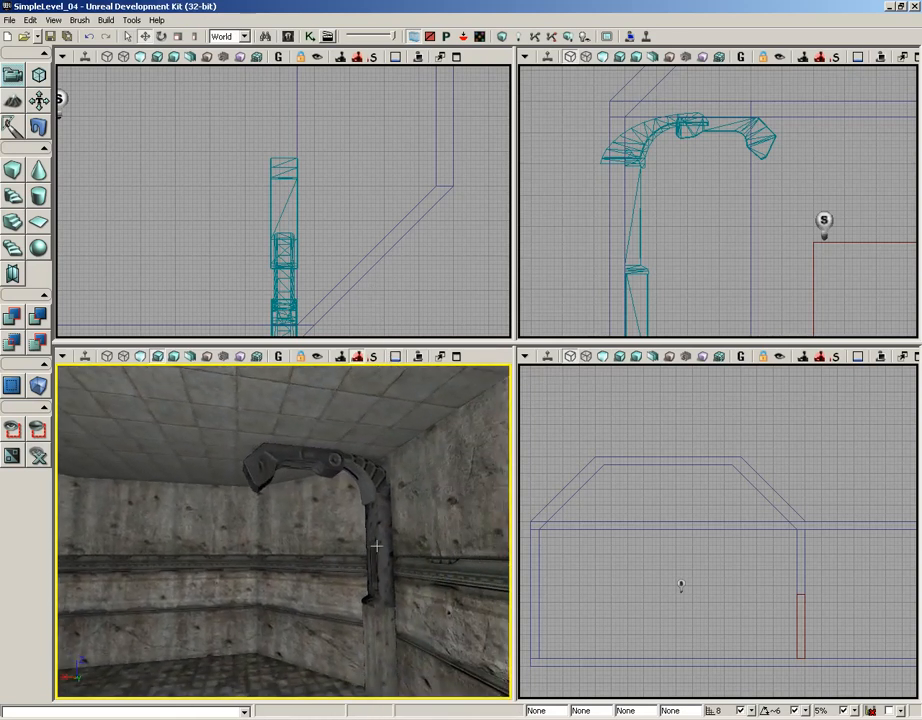
Step: Duplicate the upper pillar mesh out into the room and turn the copy a quarter turn in the side view so it lies horizontally
click(377, 545)
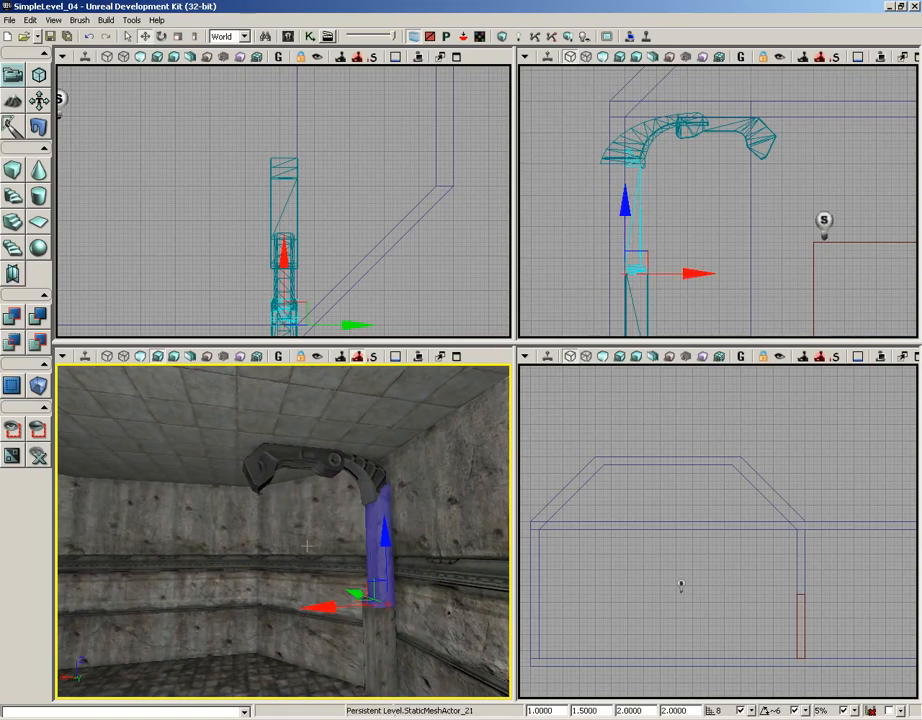
drag(305, 547, 315, 569)
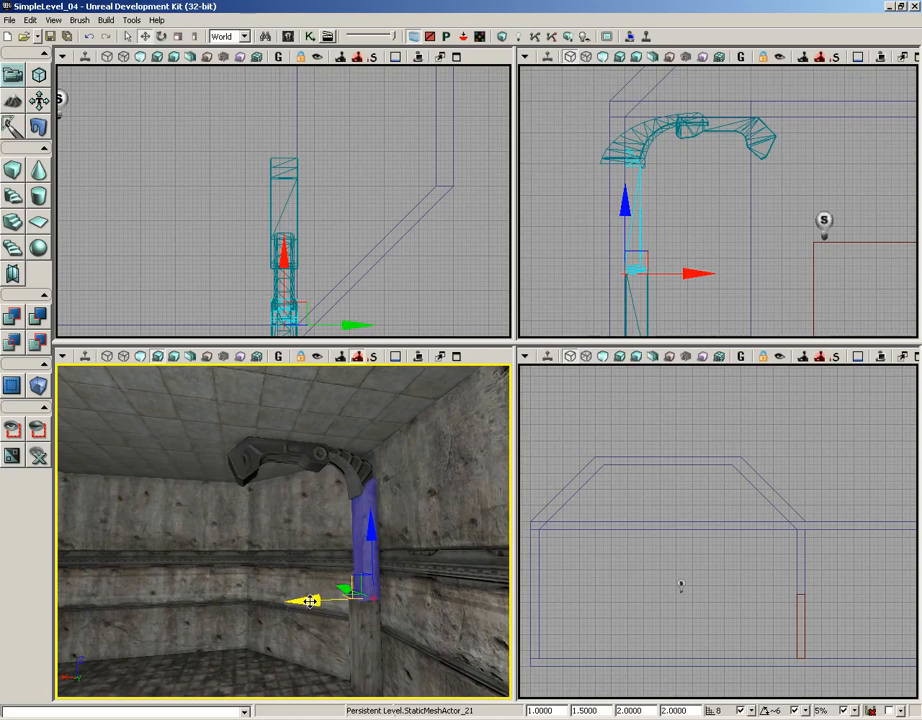
drag(311, 601, 138, 602)
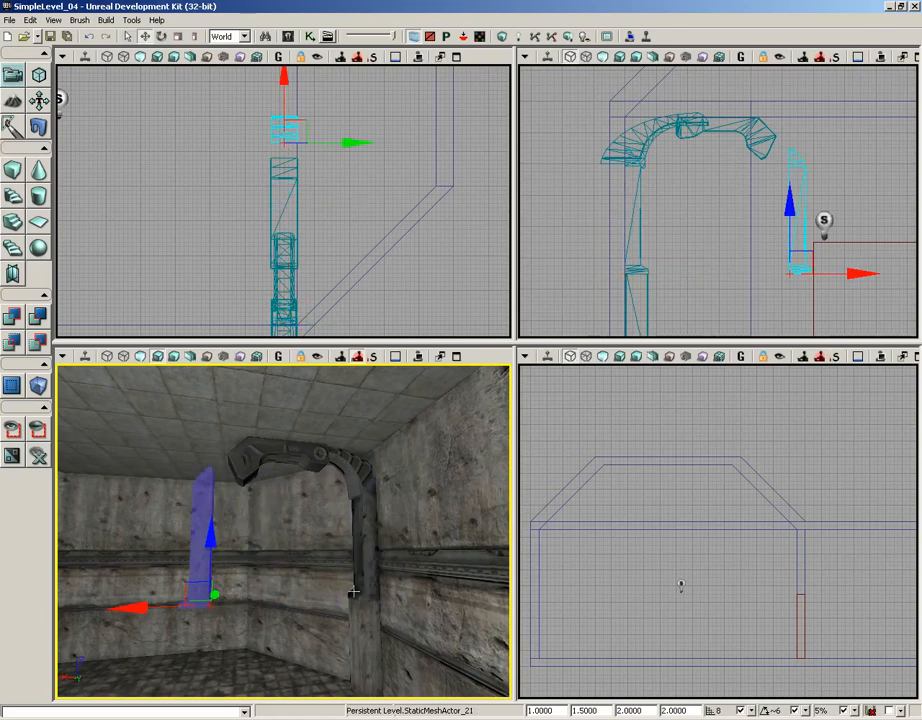
key(space)
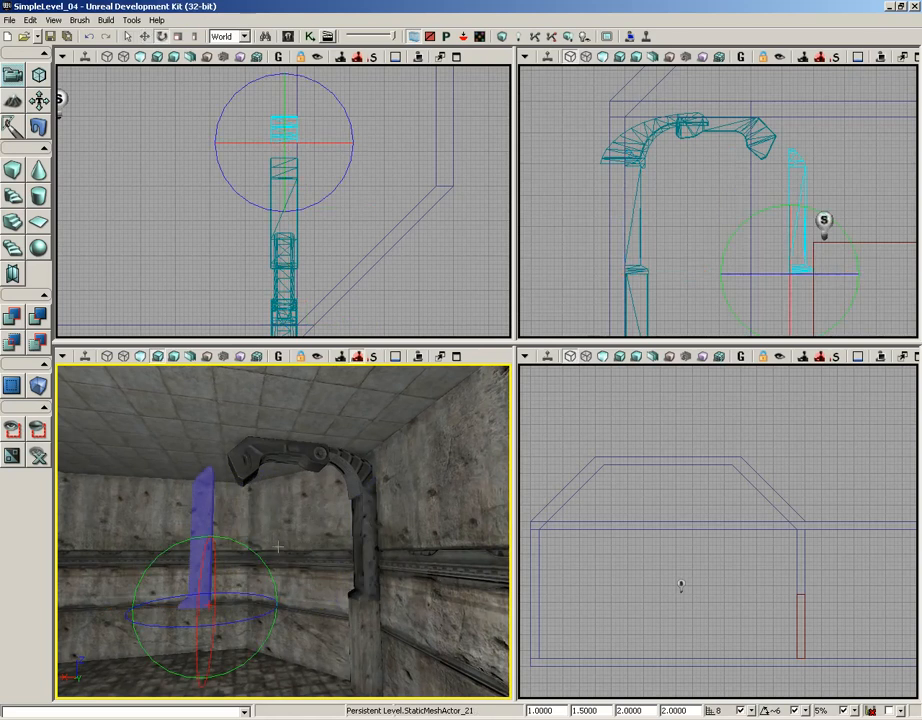
mouse_move(261, 559)
mouse_down()
mouse_move(203, 531)
mouse_move(56, 511)
mouse_move(261, 558)
mouse_up()
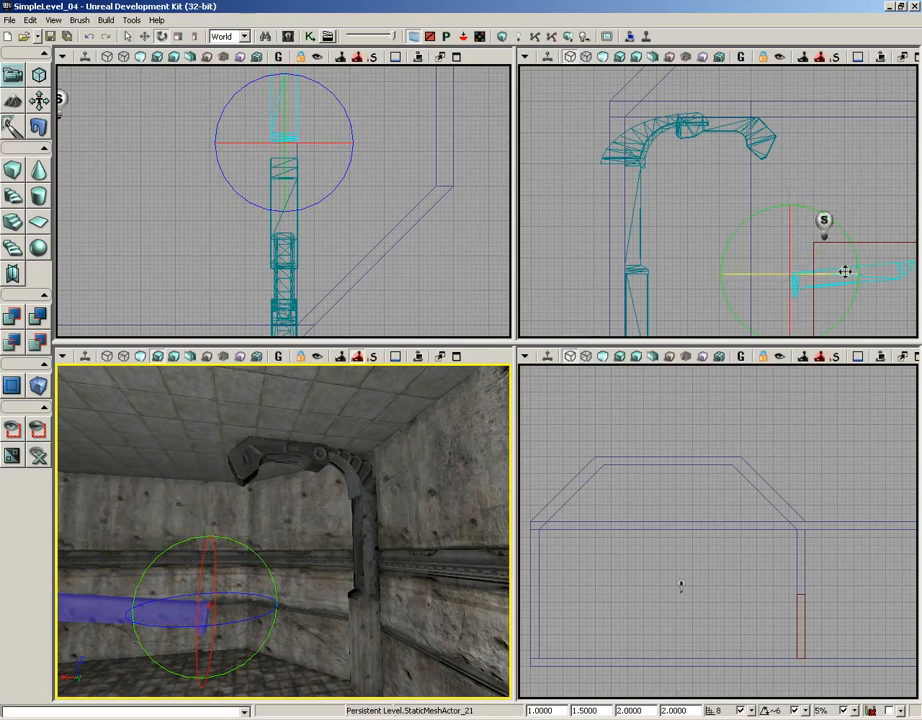
click(822, 222)
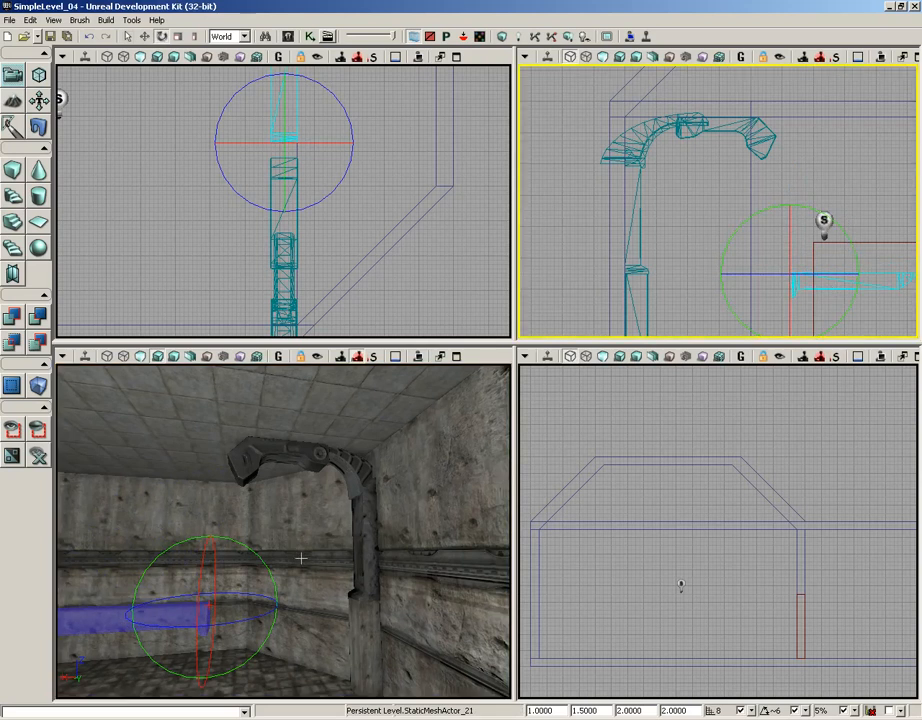
Step: Raise the horizontal copy to ceiling height and slide it back against the end of the ChasmBlock1 arm
key(space)
key(space)
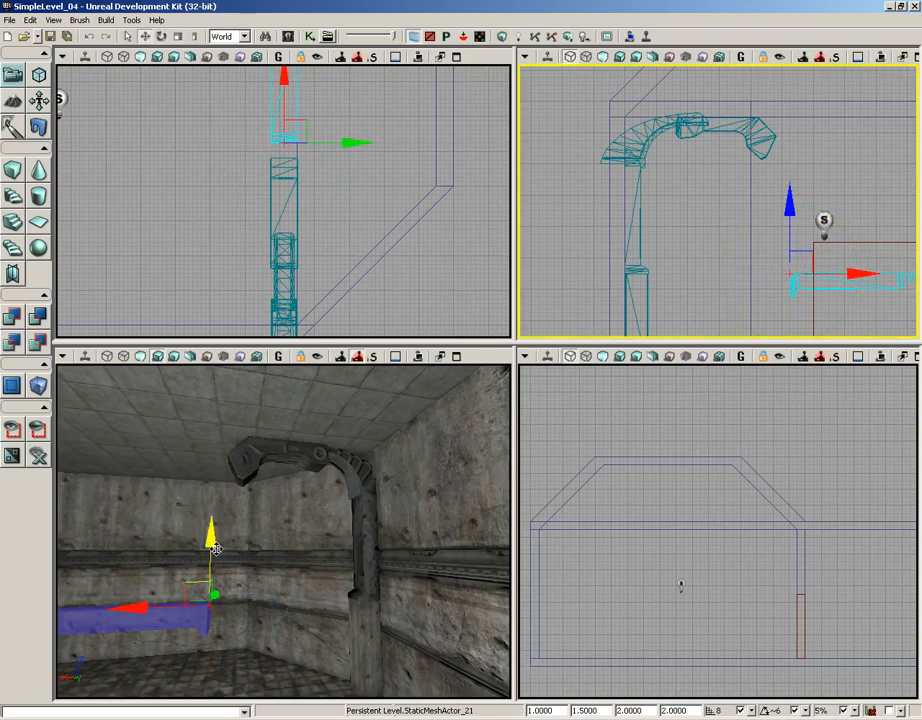
scroll(596, 202, down, 4)
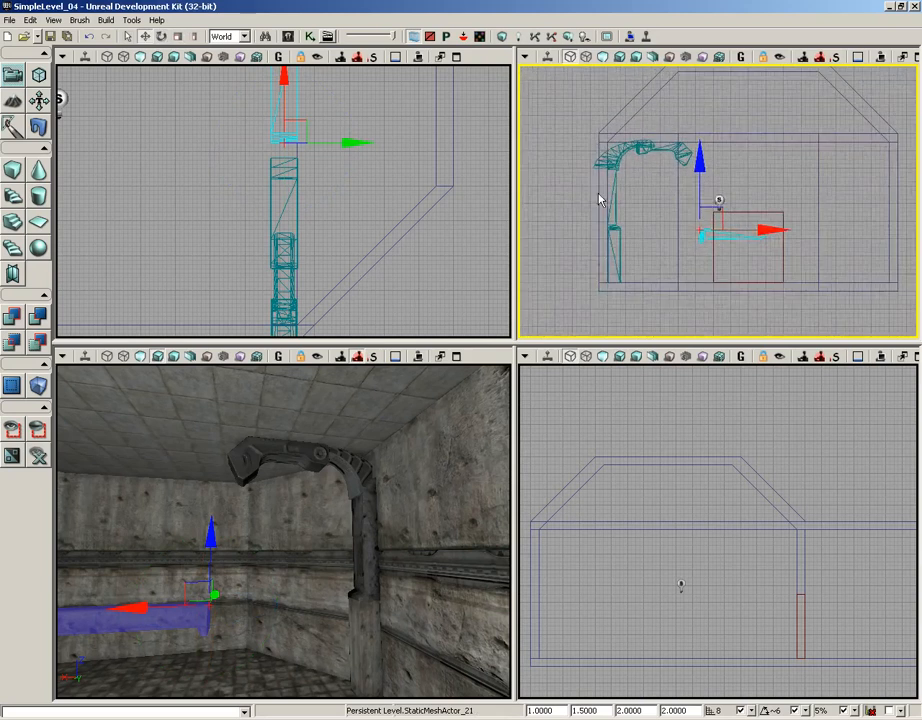
drag(679, 135, 685, 86)
drag(743, 162, 715, 168)
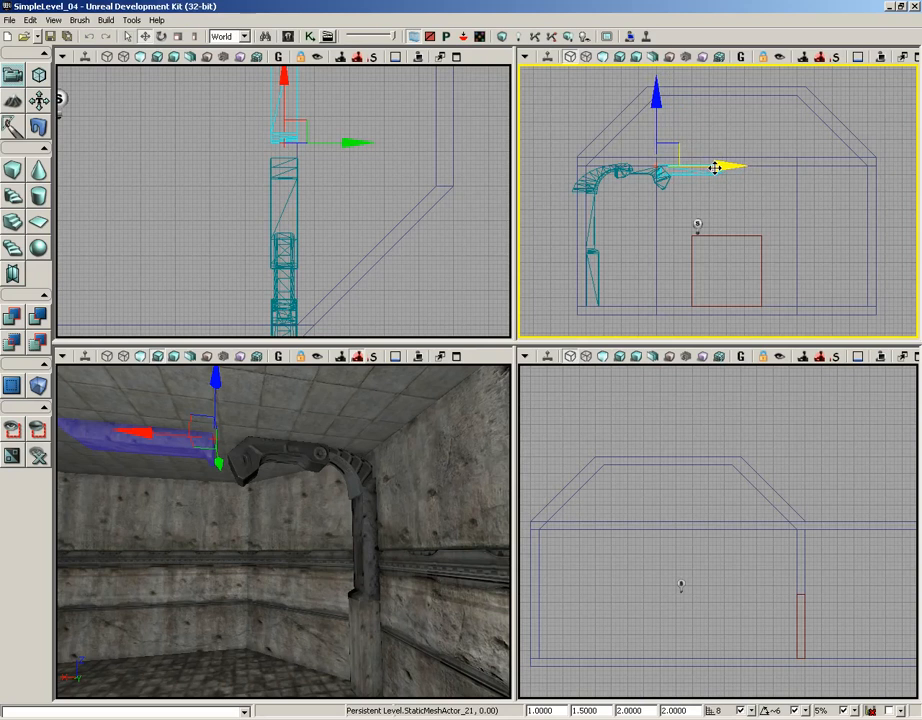
drag(715, 168, 718, 167)
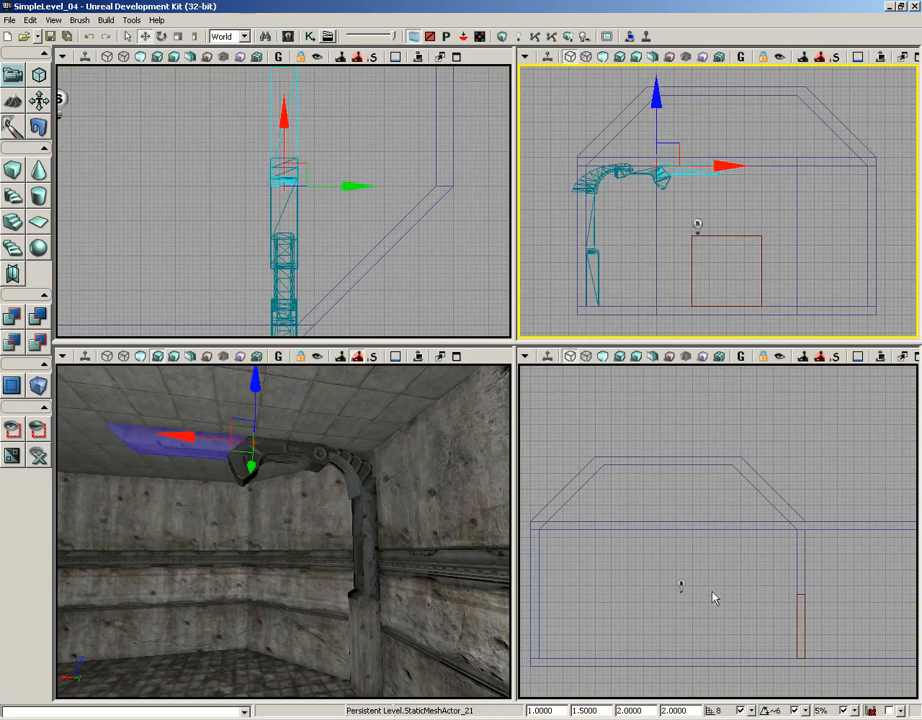
Step: Set the horizontal beam's X, Y and Z scales to 1 and its overall DrawScale to 2
double_click(670, 712)
text(1)
drag(648, 711, 556, 711)
text(11)
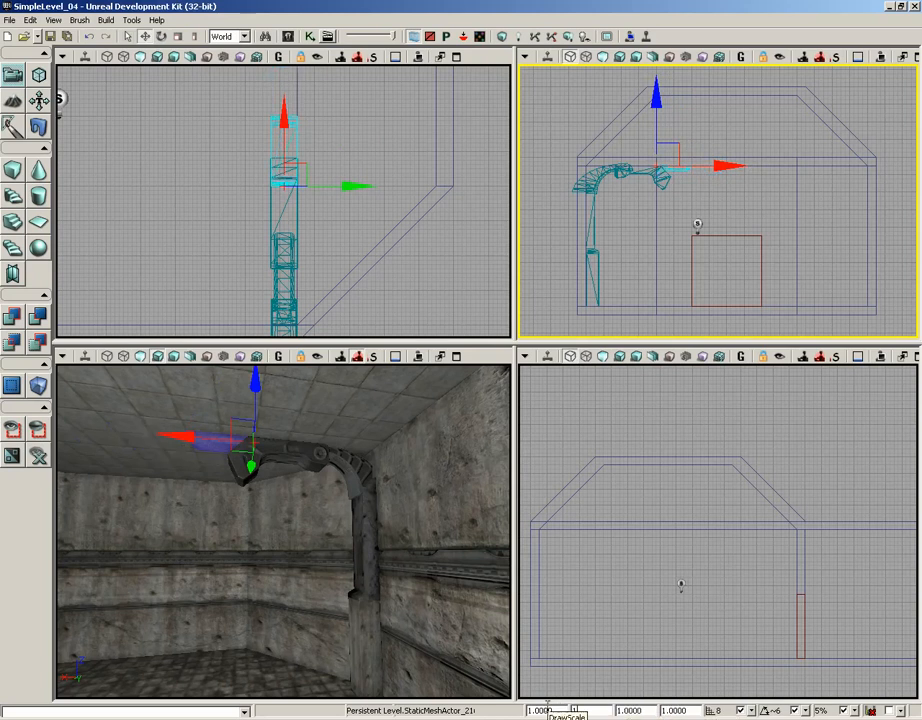
key(BackSpace)
key(Return)
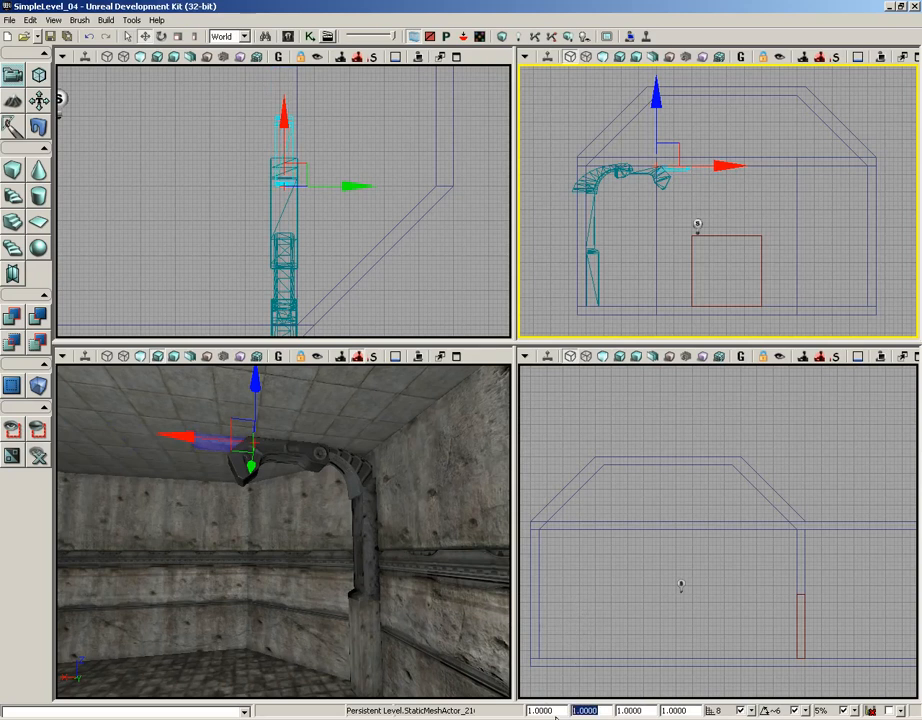
drag(563, 711, 465, 708)
text(2)
key(Return)
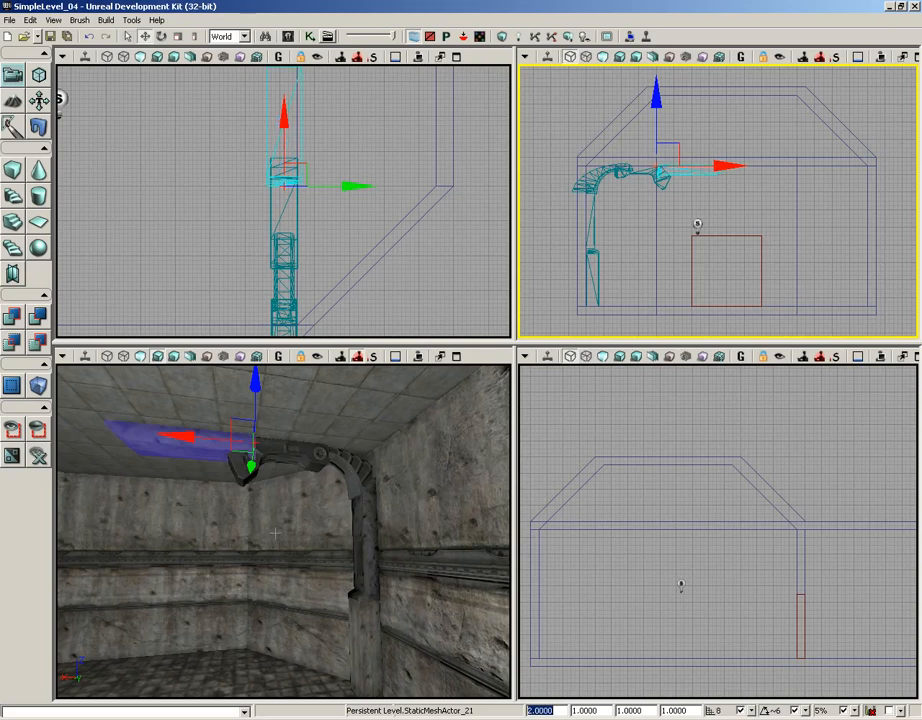
Step: Lengthen the ceiling beam by setting its Z scale to 1.25
drag(275, 532, 212, 401)
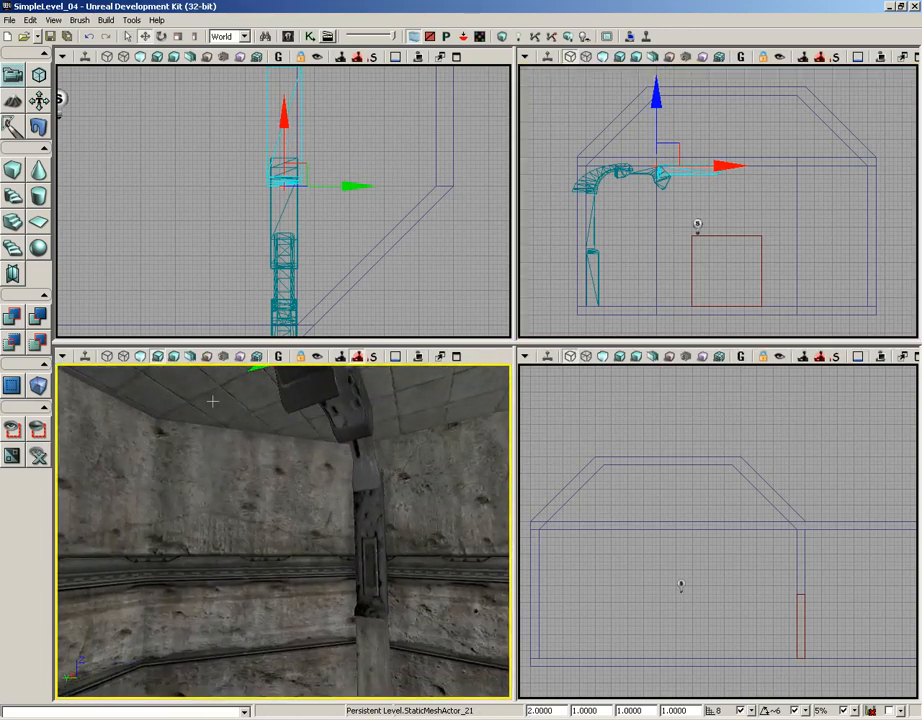
right_drag(271, 528, 270, 472)
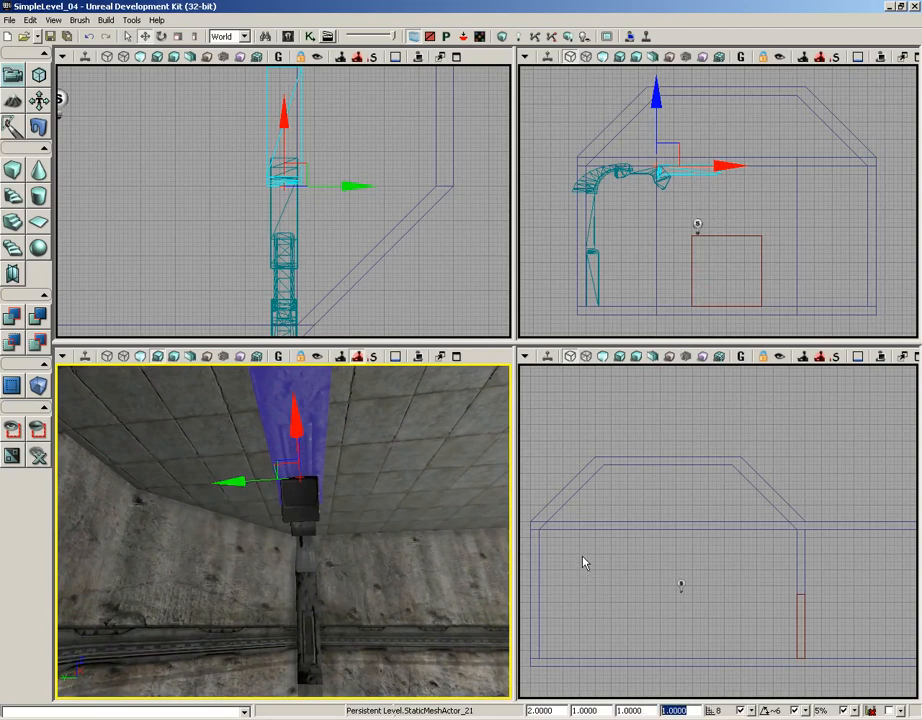
text(1.25)
key(Return)
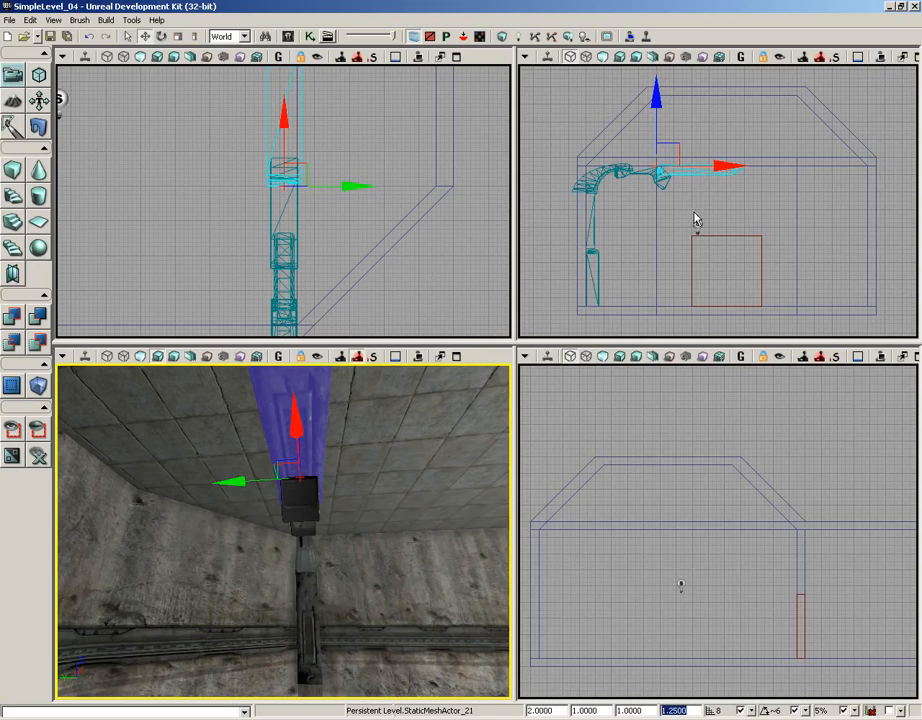
Step: Slide the ceiling beam toward the wall in the enlarged side view so its end overlaps the ChasmBlock1 arm
drag(697, 220, 671, 229)
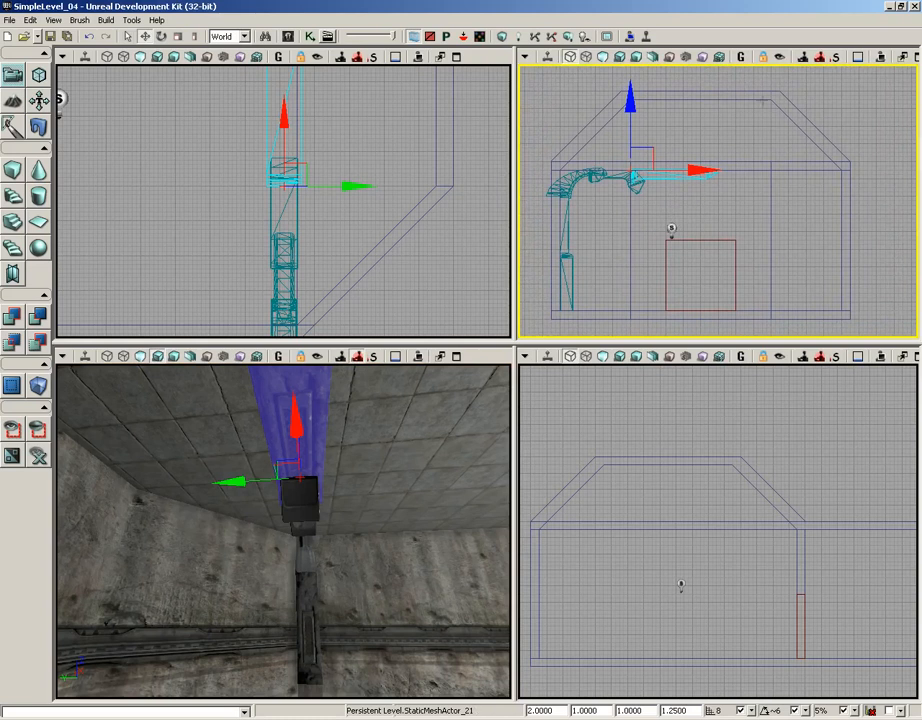
click(903, 57)
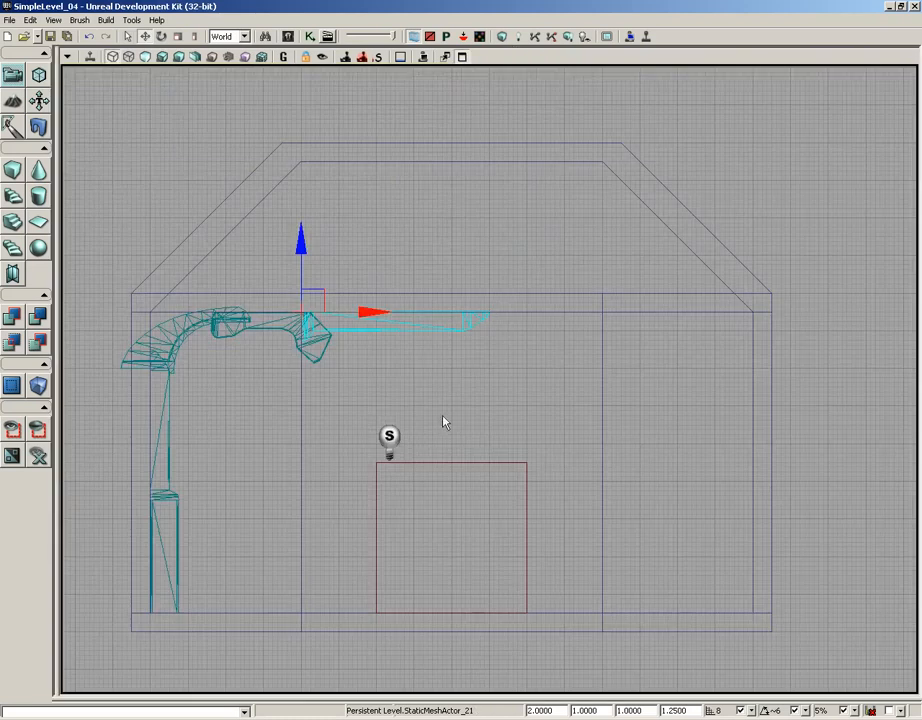
drag(444, 423, 481, 405)
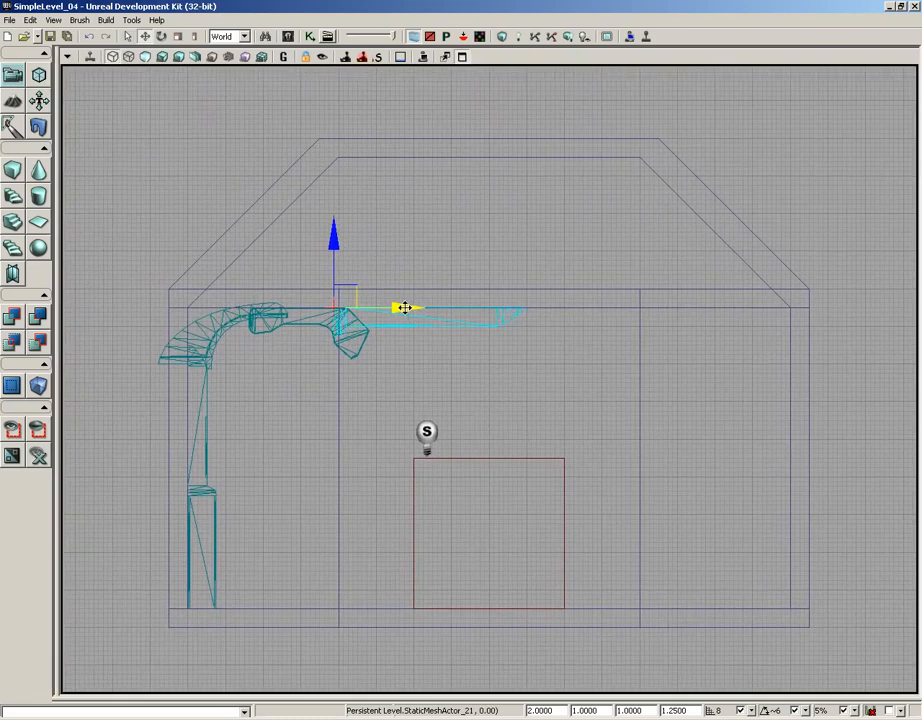
drag(403, 307, 389, 309)
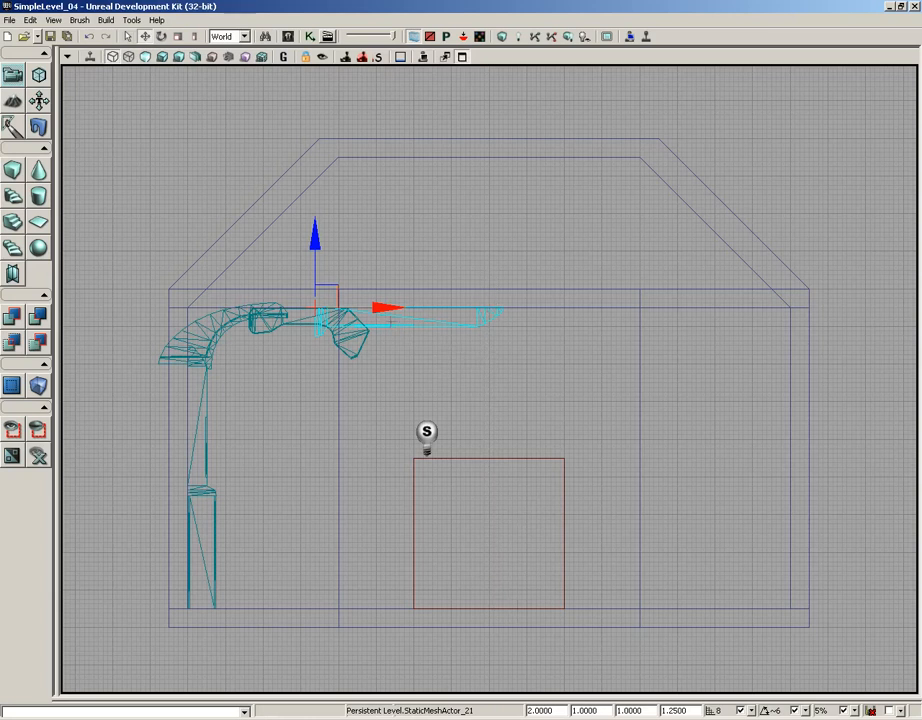
drag(381, 309, 376, 309)
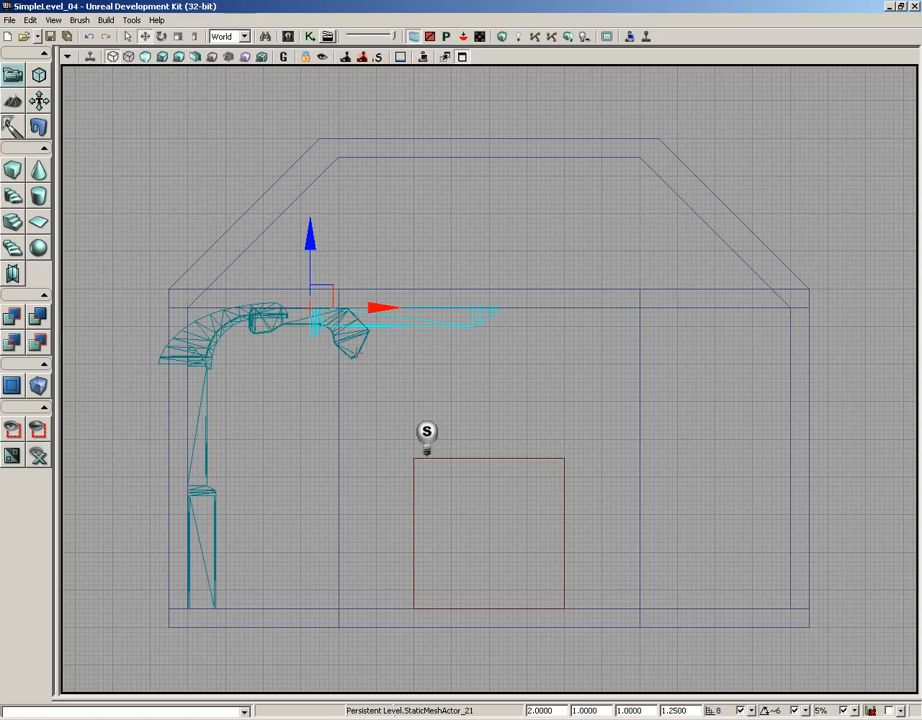
Step: Select all five meshes of the support and duplicate them beside the original in the enlarged top view
ctrl+click(298, 353)
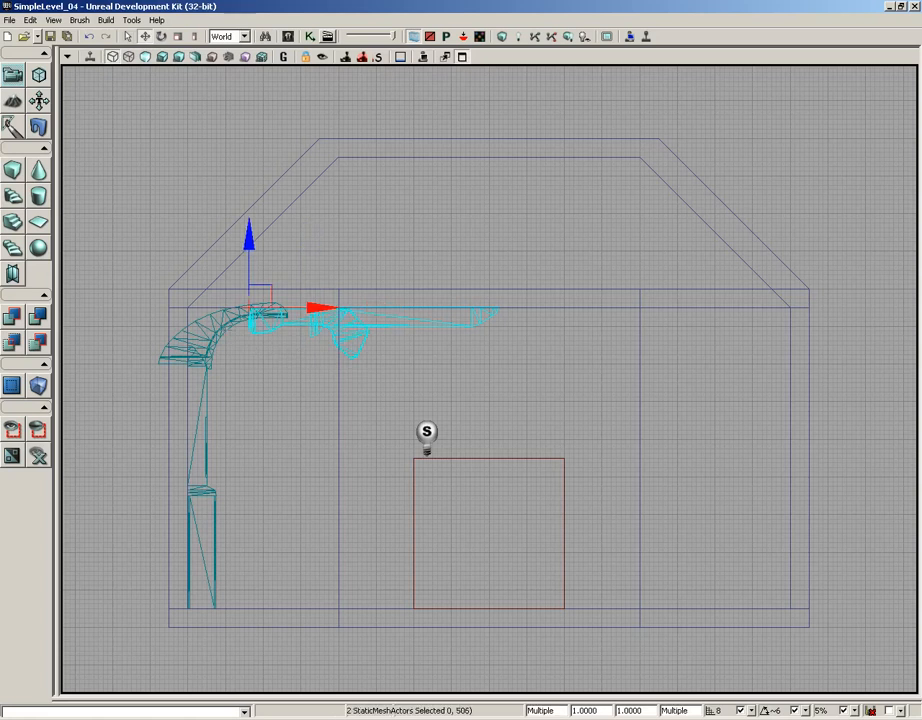
ctrl+click(222, 331)
ctrl+click(206, 401)
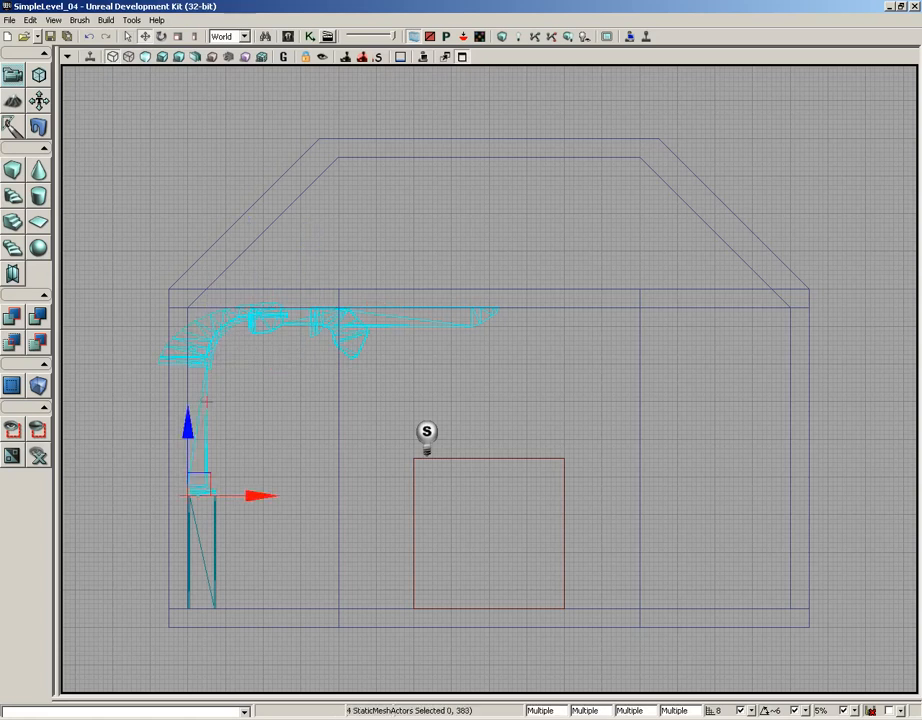
ctrl+click(212, 510)
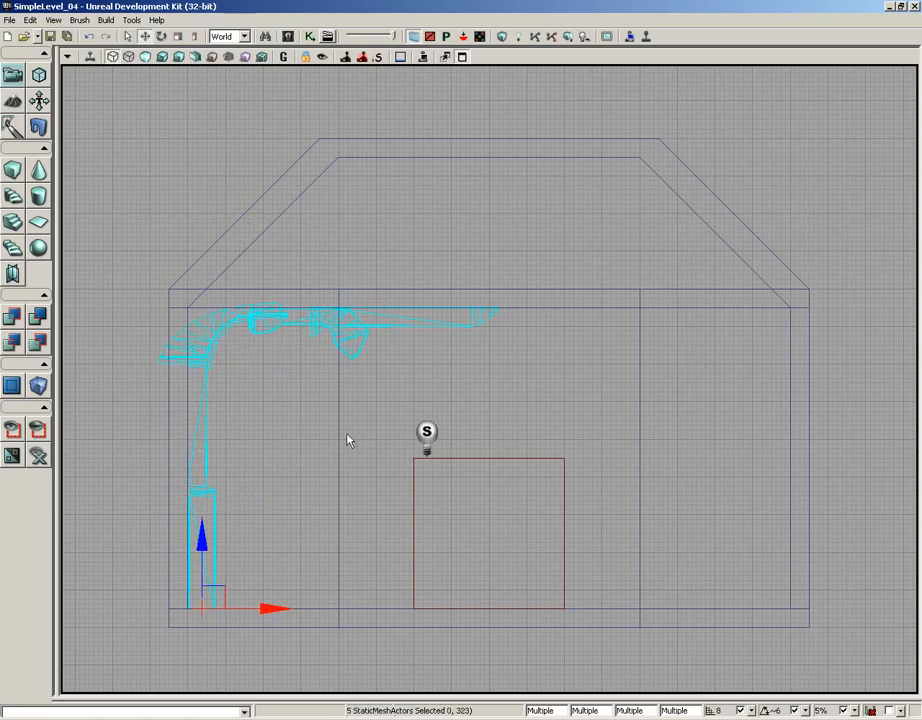
click(462, 57)
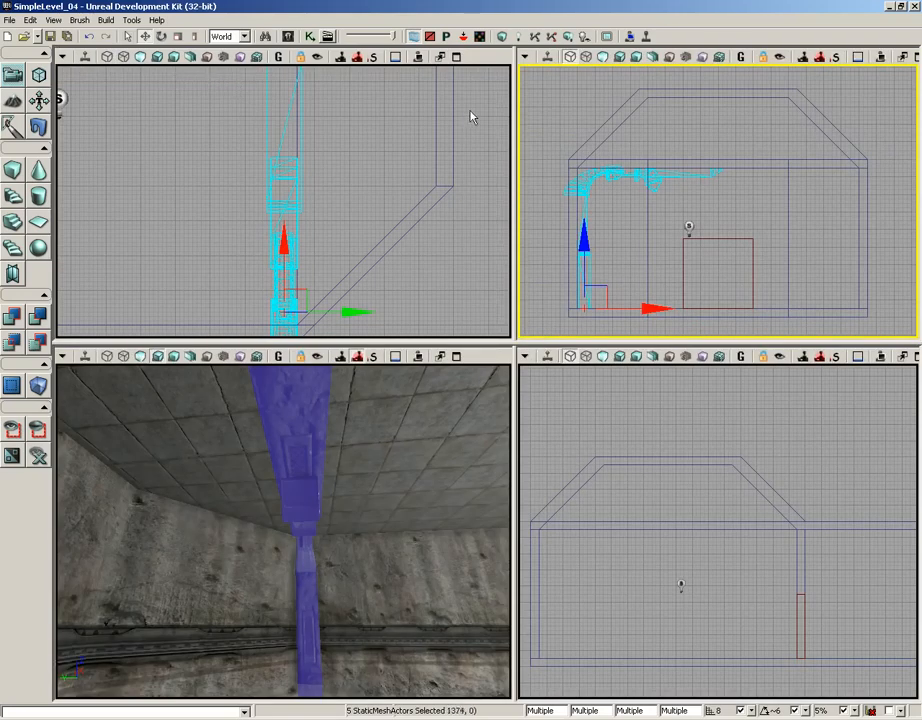
click(462, 57)
scroll(479, 262, down, 5)
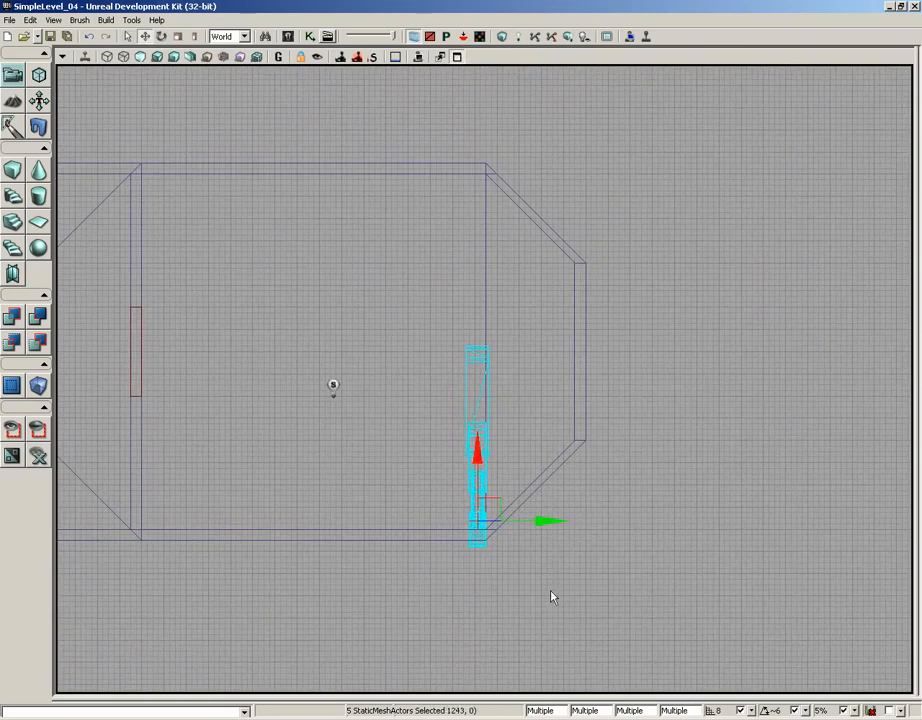
alt+drag(541, 521, 488, 525)
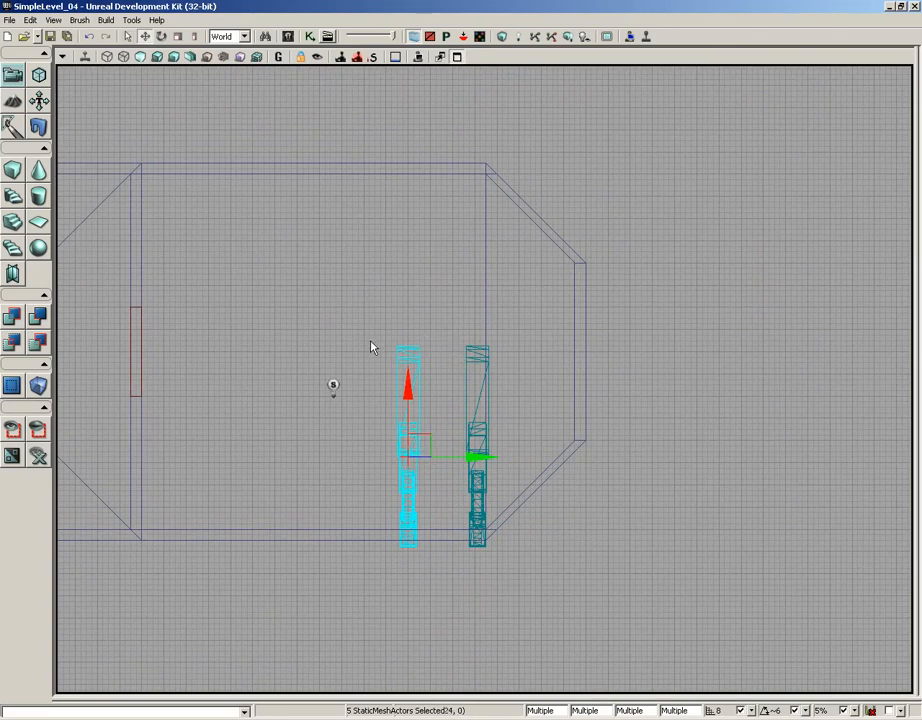
Step: Turn the duplicated support a half turn and move it to the opposite wall, in line with the original support
key(space)
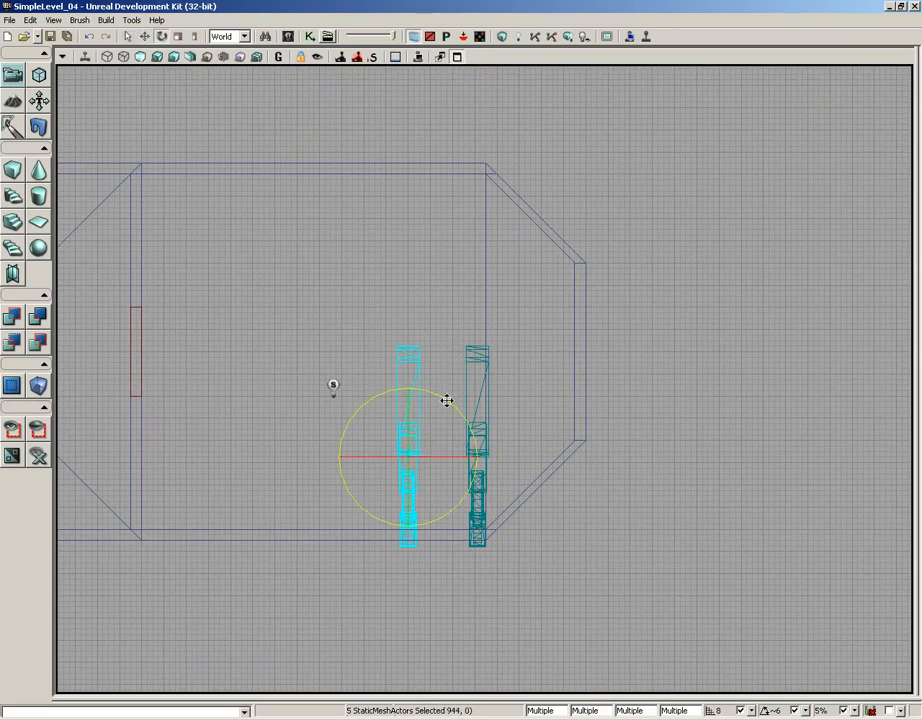
drag(447, 400, 104, 580)
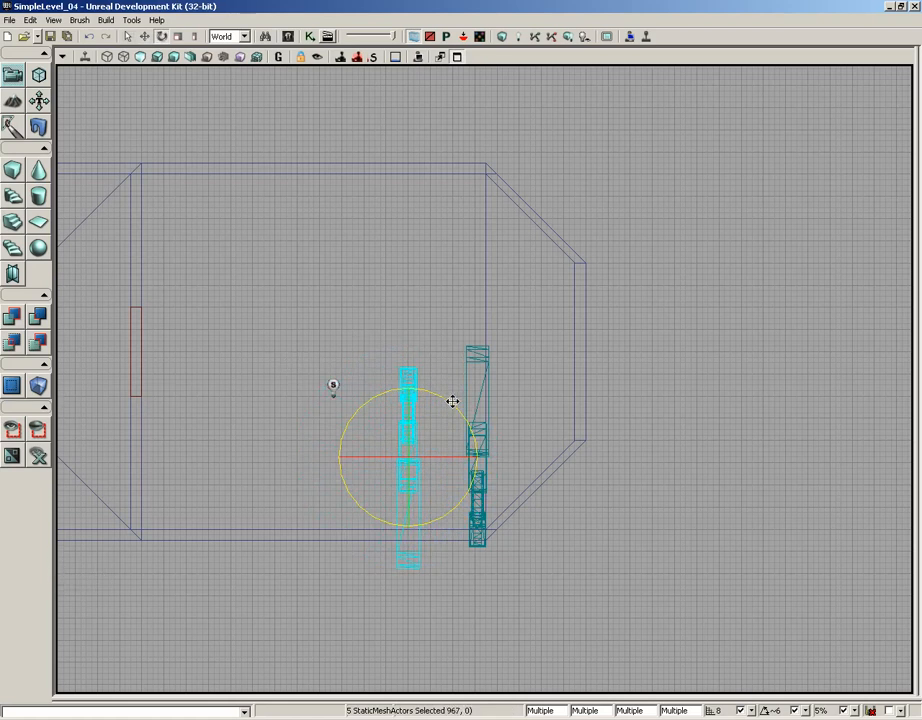
key(space)
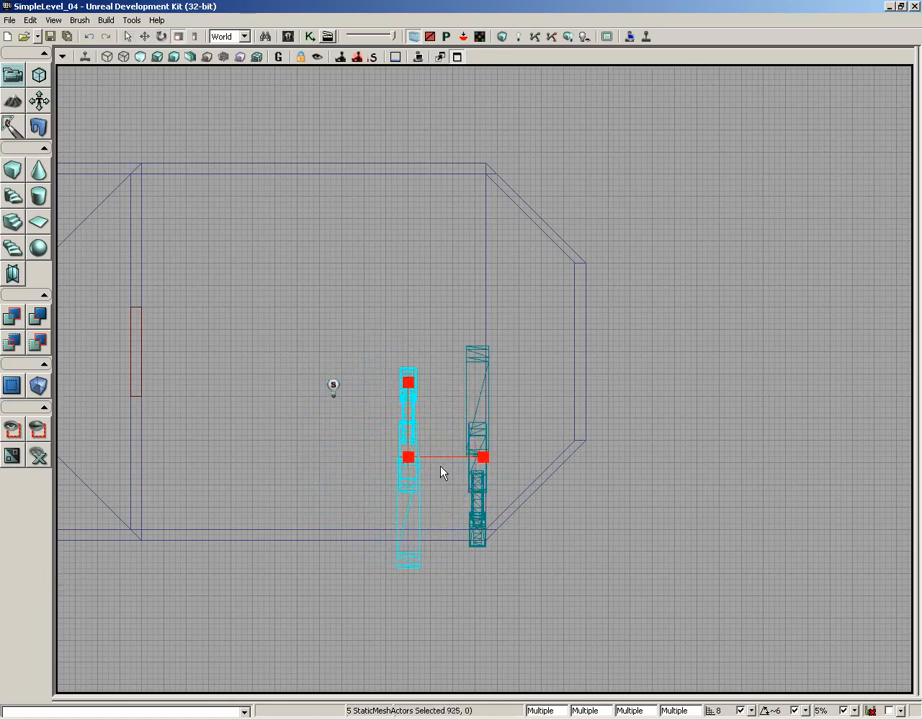
key(space)
drag(407, 386, 423, 191)
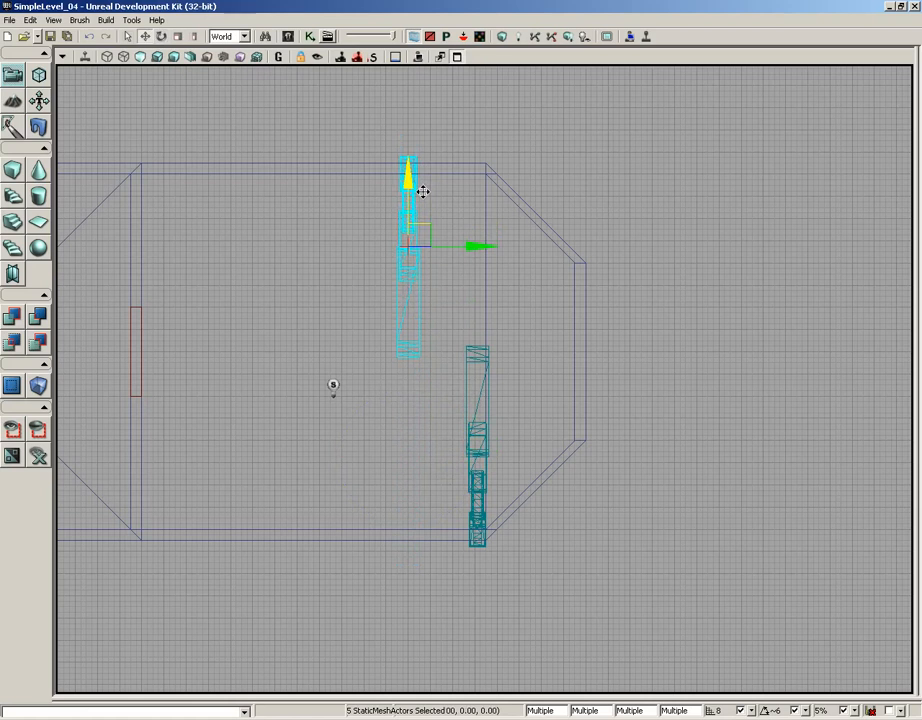
drag(473, 247, 544, 254)
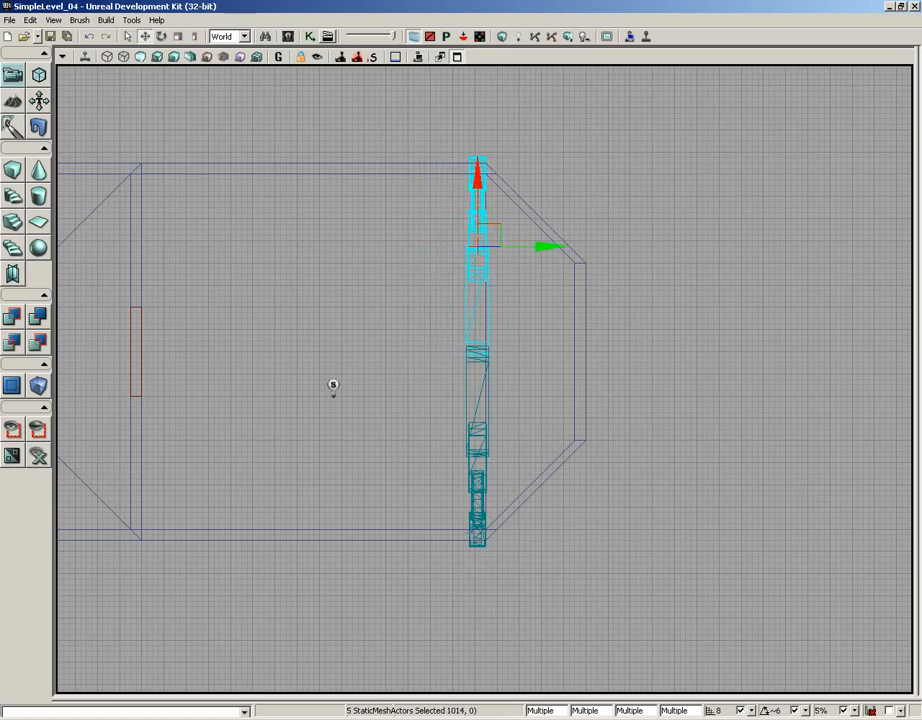
Step: Examine the completed support frame from several angles in the perspective view and select its lower pillar mesh
click(457, 57)
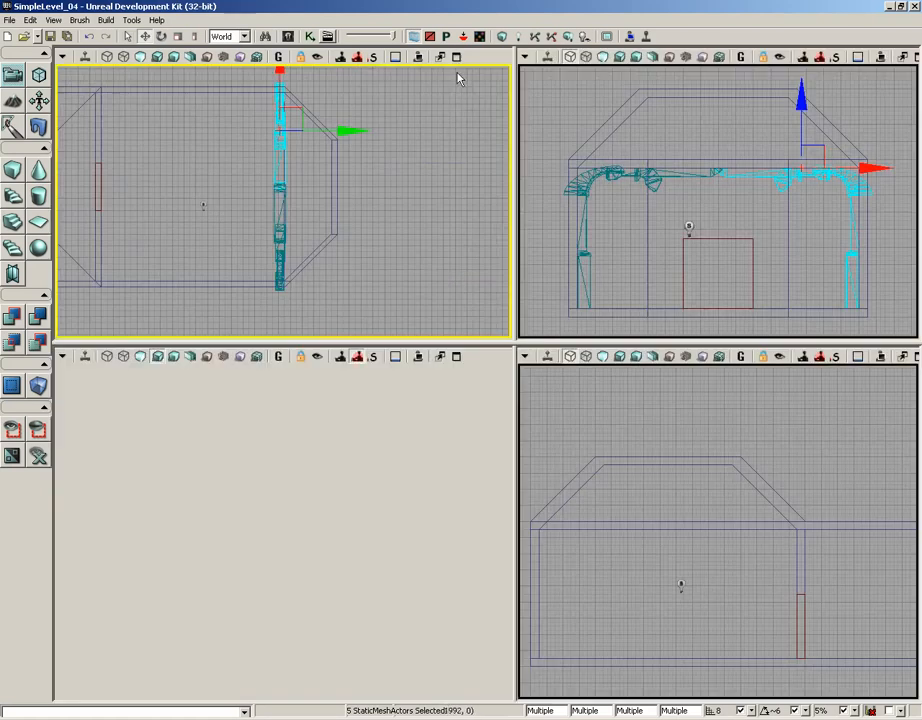
drag(338, 576, 55, 561)
right_drag(55, 561, 335, 576)
click(294, 533)
drag(294, 533, 511, 535)
right_drag(511, 535, 311, 536)
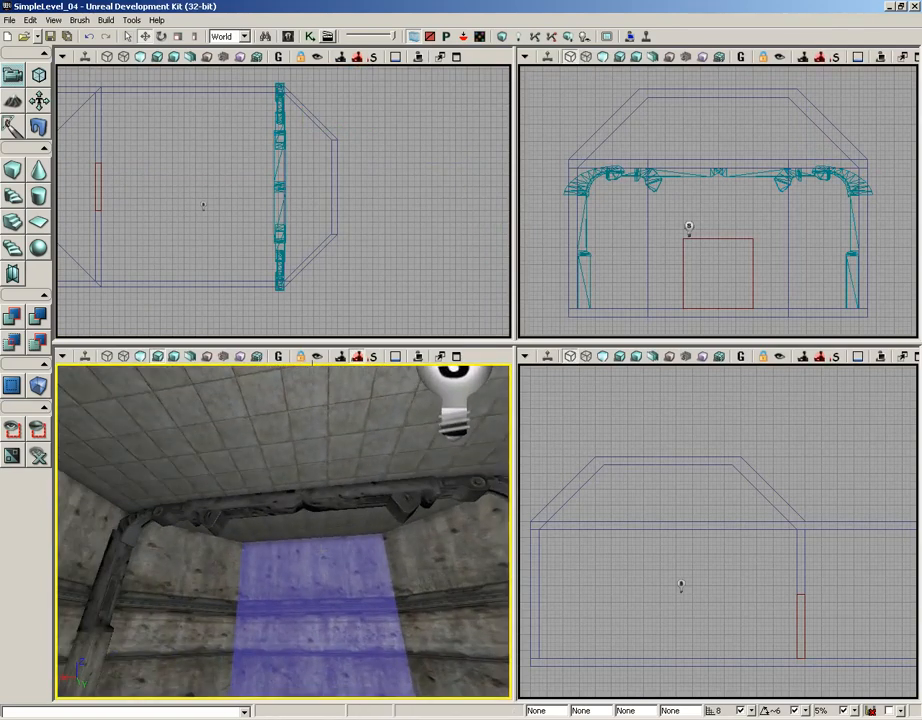
right_drag(216, 580, 172, 650)
drag(180, 630, 197, 594)
click(197, 594)
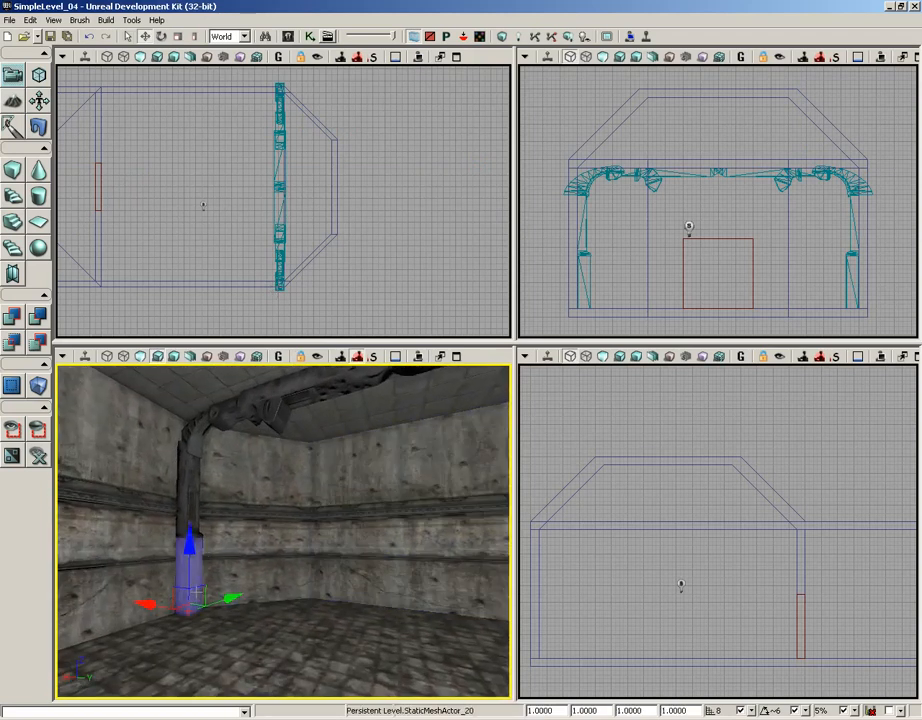
Step: Add the remaining pillar, arch, arm and ceiling beam meshes on both sides to the selection until the whole ten-mesh support frame is selected
ctrl+click(192, 455)
ctrl+click(197, 434)
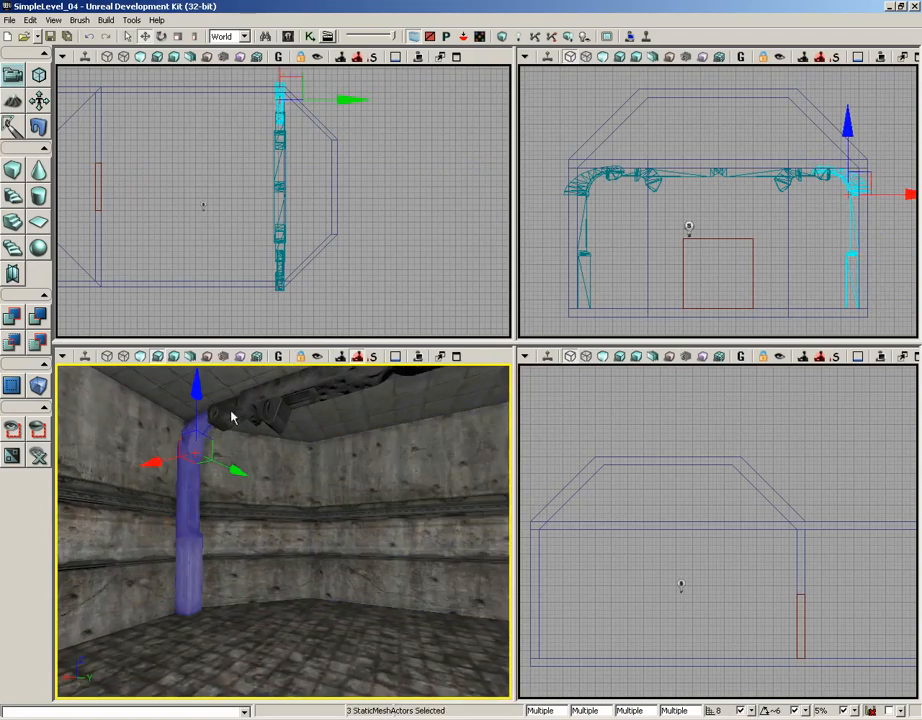
ctrl+click(252, 406)
ctrl+click(283, 391)
right_drag(283, 391, 320, 468)
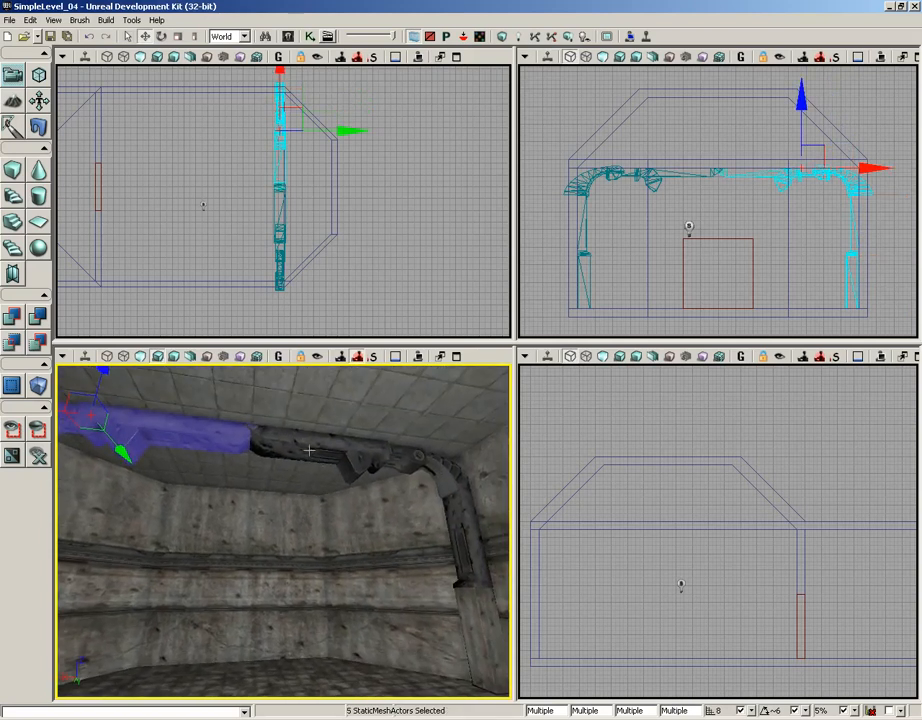
ctrl+click(320, 468)
ctrl+click(403, 473)
ctrl+click(450, 499)
ctrl+click(460, 520)
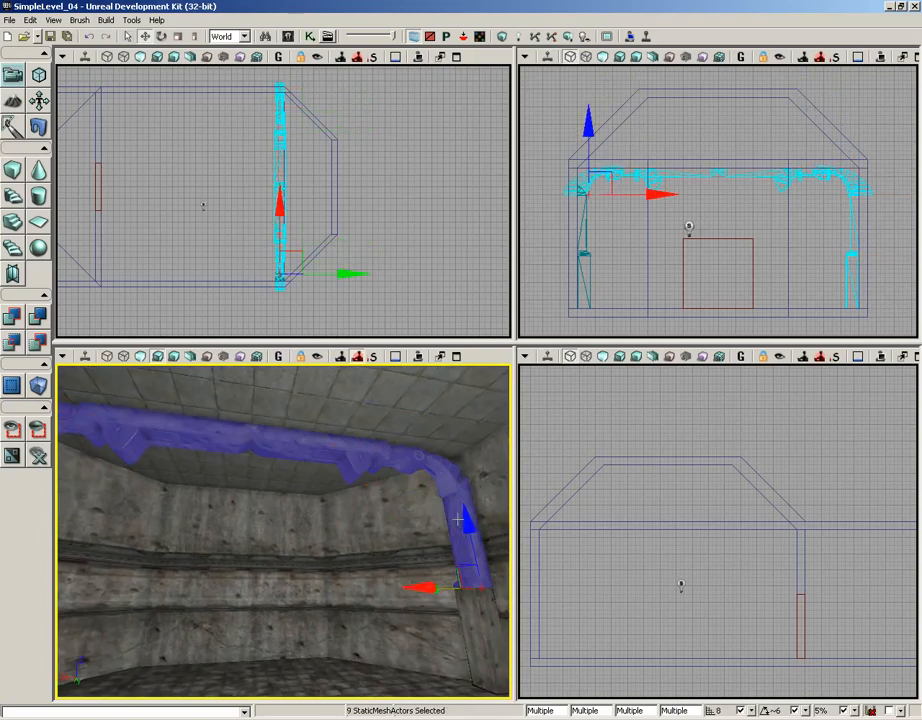
ctrl+click(473, 642)
Step: Duplicate the complete support frame in the top view and place the copy at the room's doorway wall
scroll(424, 232, down, 2)
drag(424, 232, 506, 270)
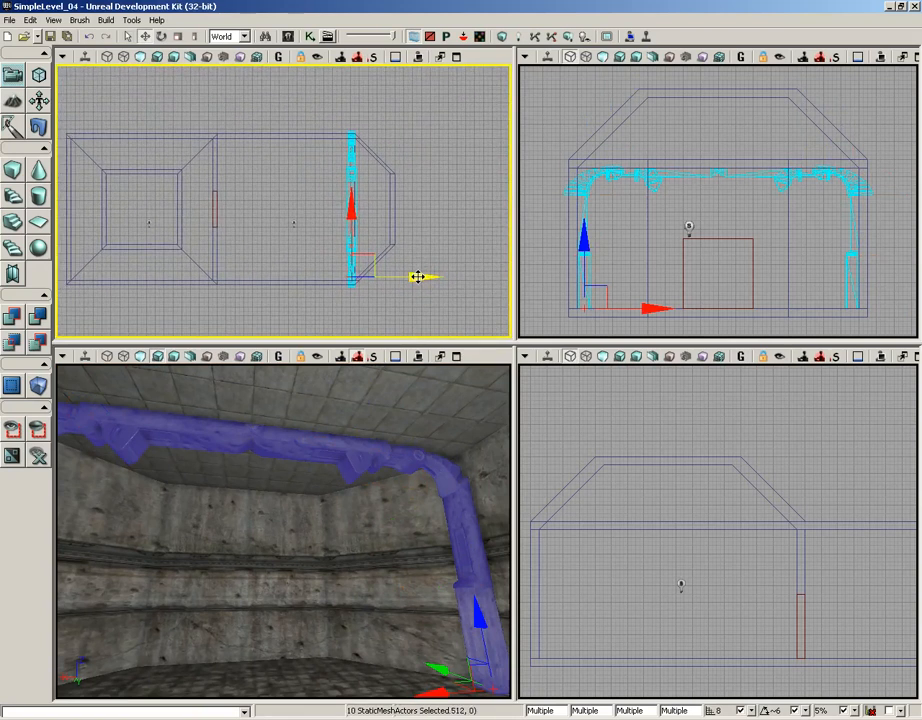
drag(418, 277, 308, 275)
drag(364, 472, 510, 442)
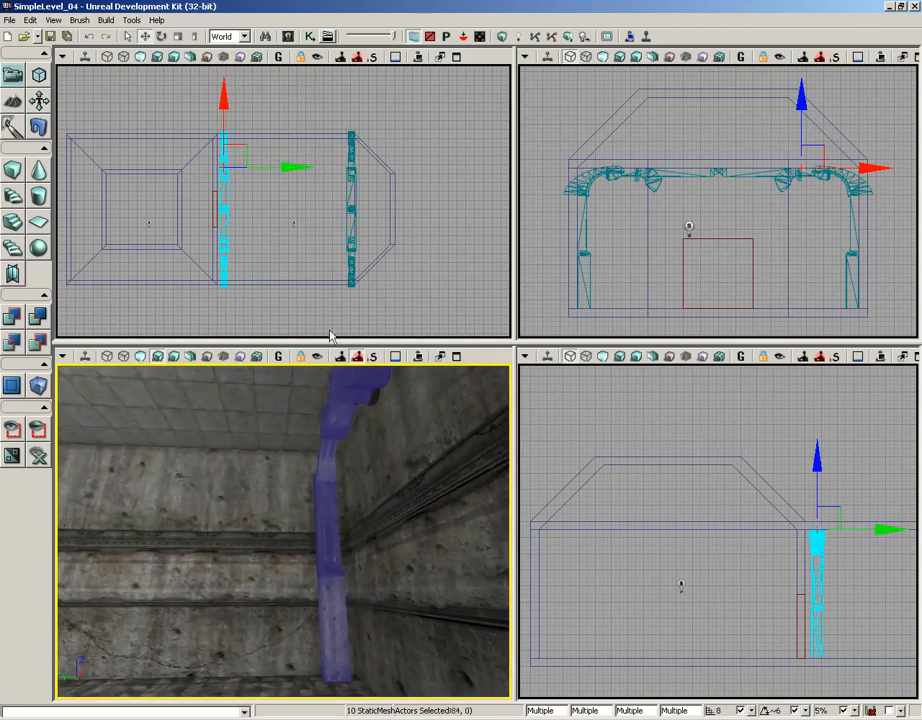
Step: Nudge the duplicated frame closer to the doorway wall in the enlarged top view so it sits against the wall
drag(293, 296, 282, 320)
scroll(282, 327, up, 4)
drag(275, 248, 340, 165)
scroll(306, 208, up, 2)
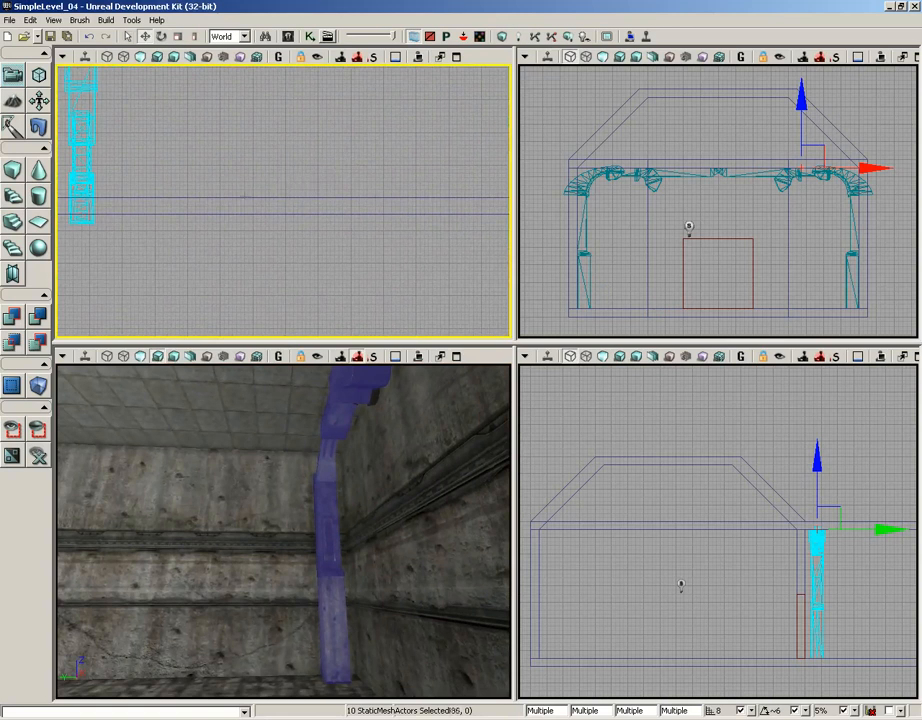
drag(243, 196, 365, 282)
drag(312, 80, 268, 179)
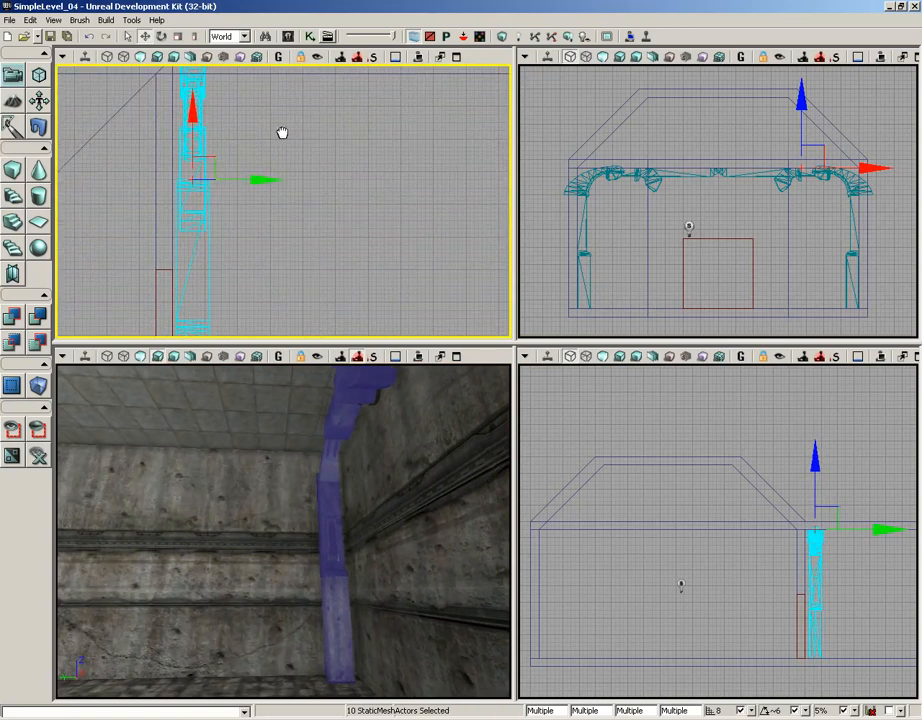
drag(282, 133, 270, 214)
drag(329, 249, 283, 219)
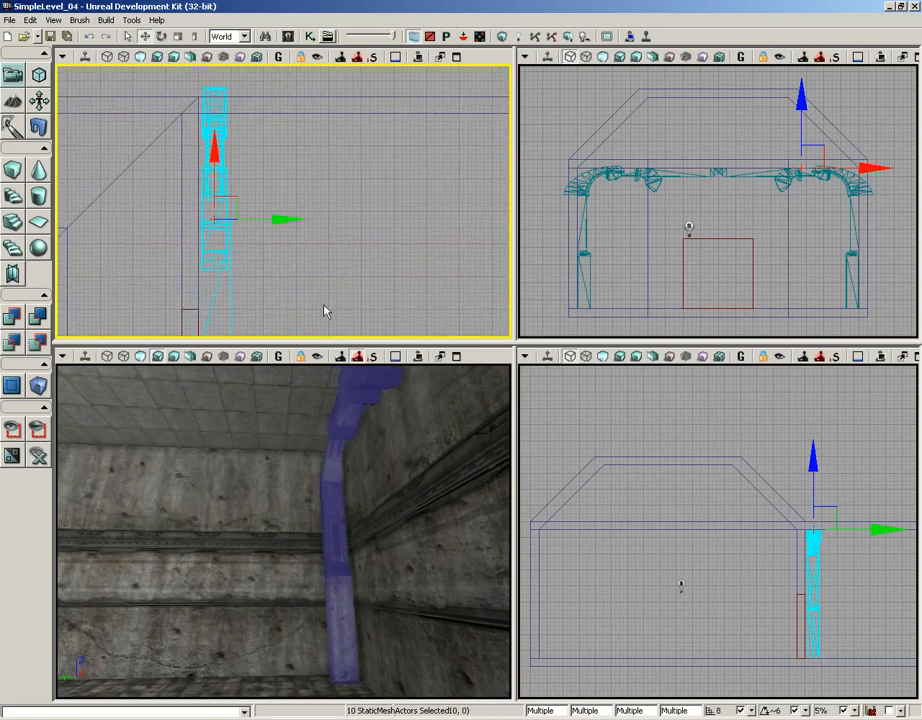
drag(323, 311, 192, 254)
scroll(236, 237, down, 2)
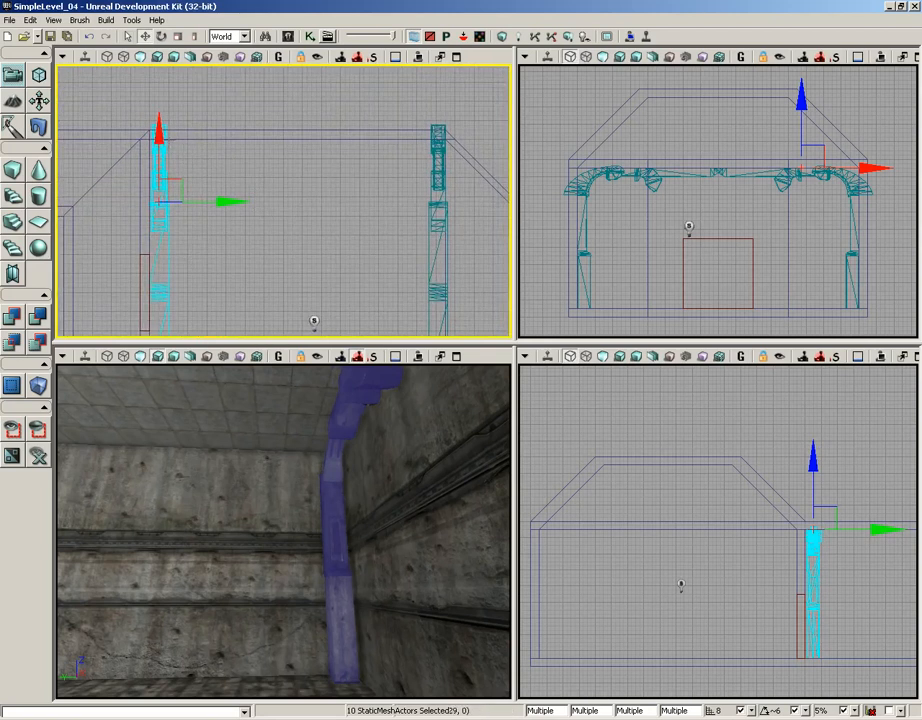
Step: Measure the distance between the two end frames in the top view and place a duplicate frame about midway between them
middle_drag(157, 138, 437, 138)
middle_drag(341, 133, 345, 131)
drag(311, 220, 290, 176)
scroll(290, 172, down, 2)
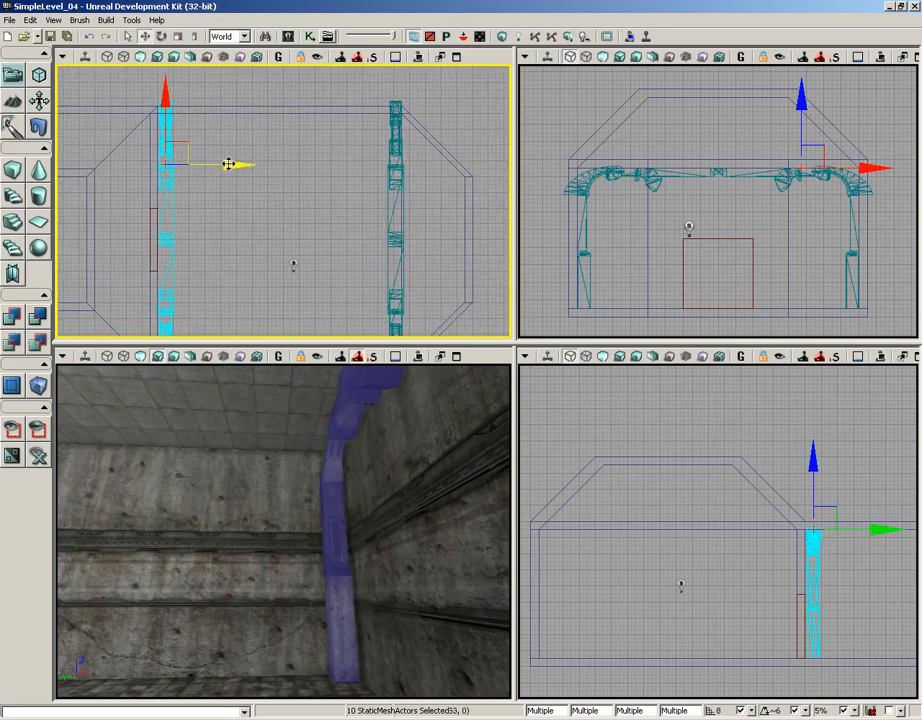
drag(233, 165, 296, 165)
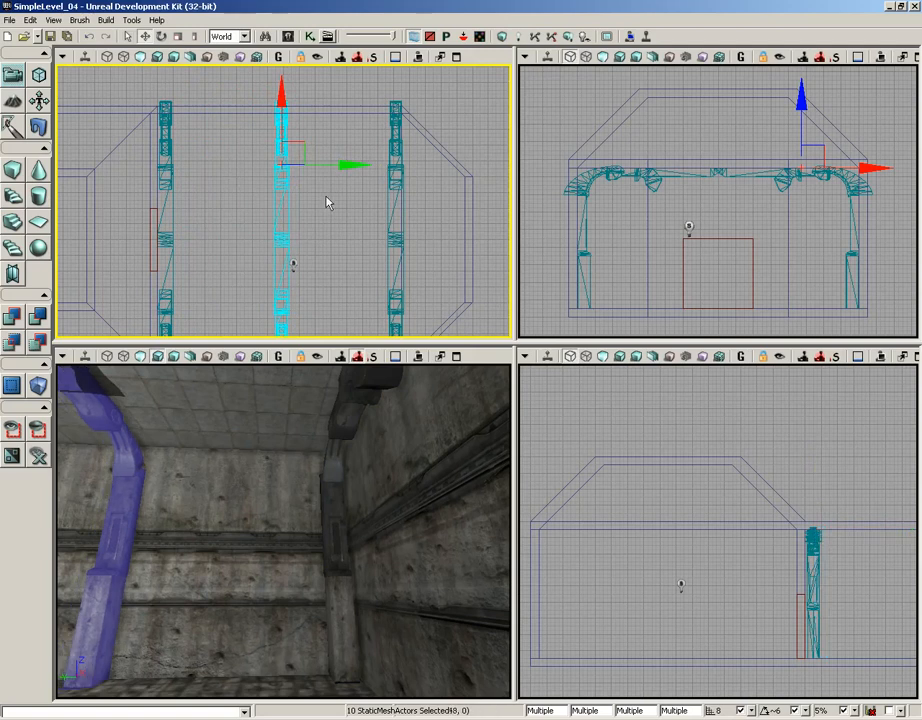
drag(283, 530, 249, 503)
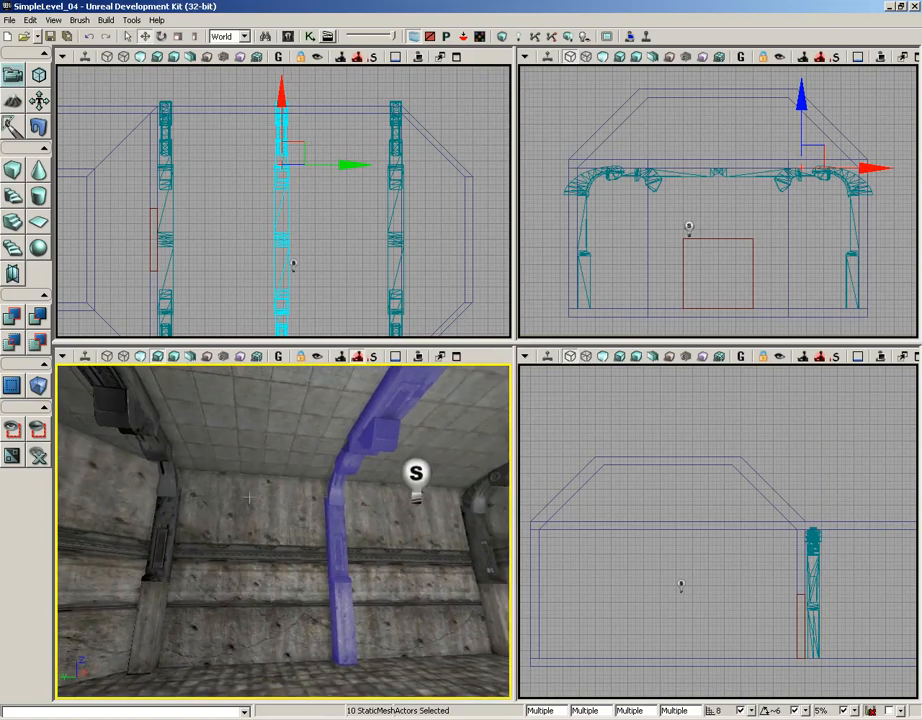
Step: Set the drag grid snap to 16 and measure the gaps on both sides of the middle frame in the top view
click(752, 711)
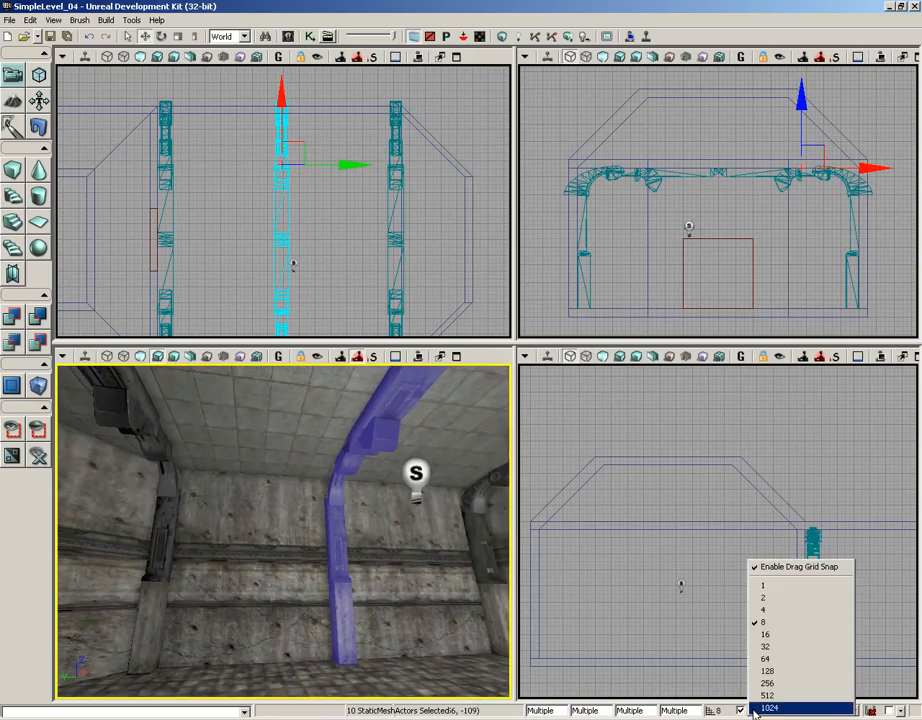
click(766, 636)
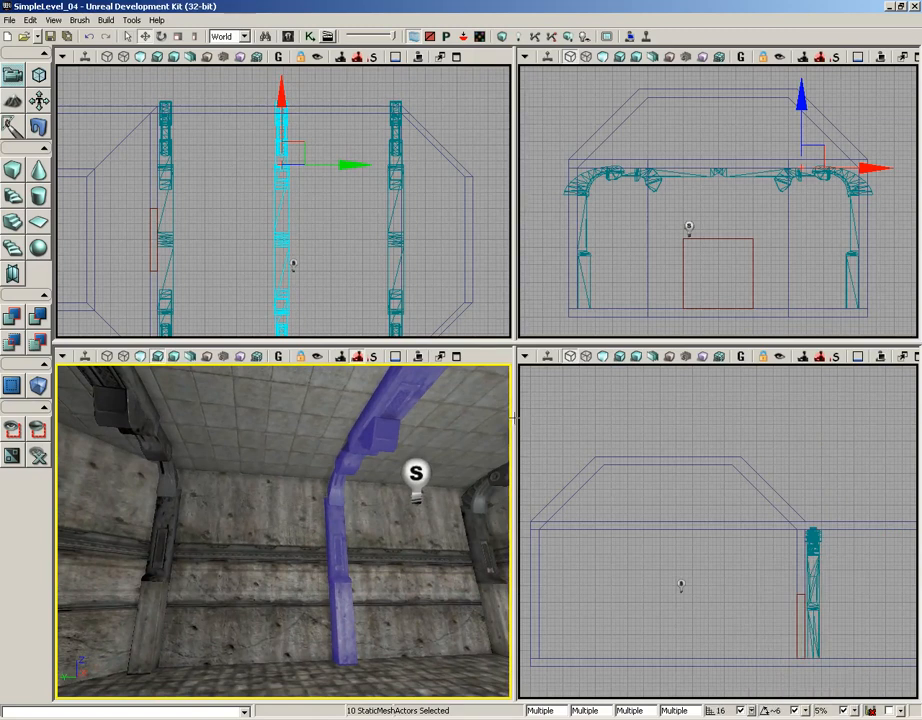
scroll(380, 228, up, 3)
scroll(389, 232, up, 2)
right_drag(375, 190, 457, 177)
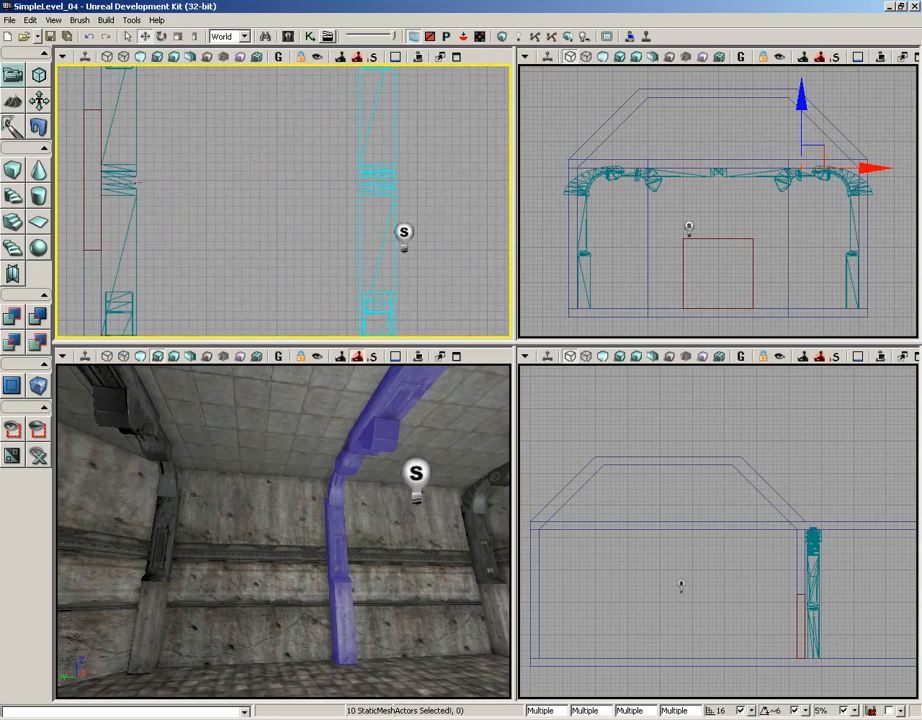
middle_drag(134, 181, 360, 181)
right_drag(309, 243, 56, 255)
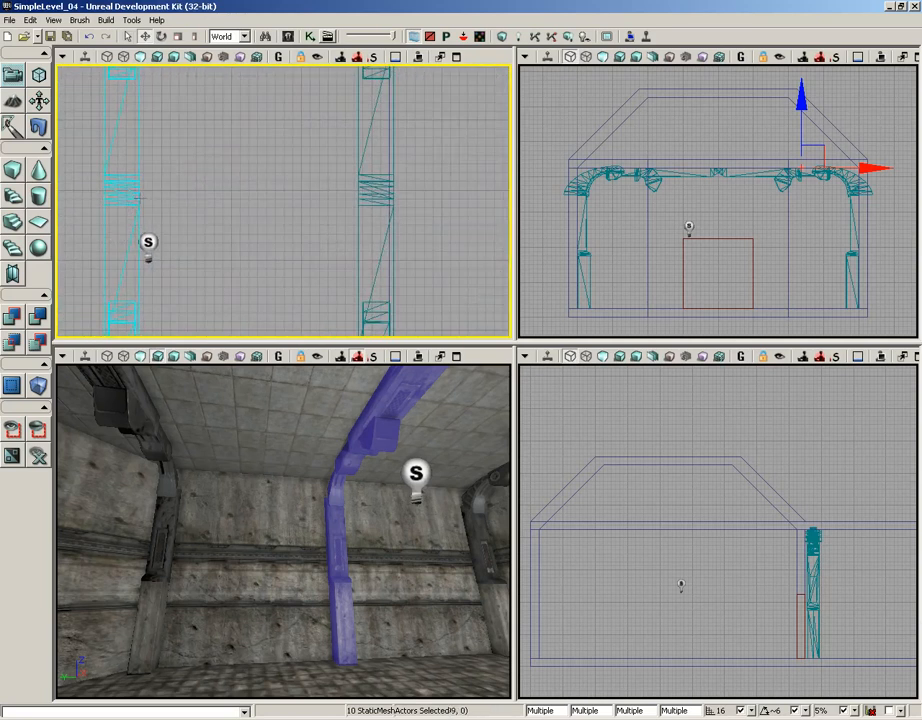
middle_drag(145, 198, 297, 192)
Step: Shift the middle frame slightly toward the doorway frame and clear the selection after checking it in the perspective view
scroll(257, 218, down, 7)
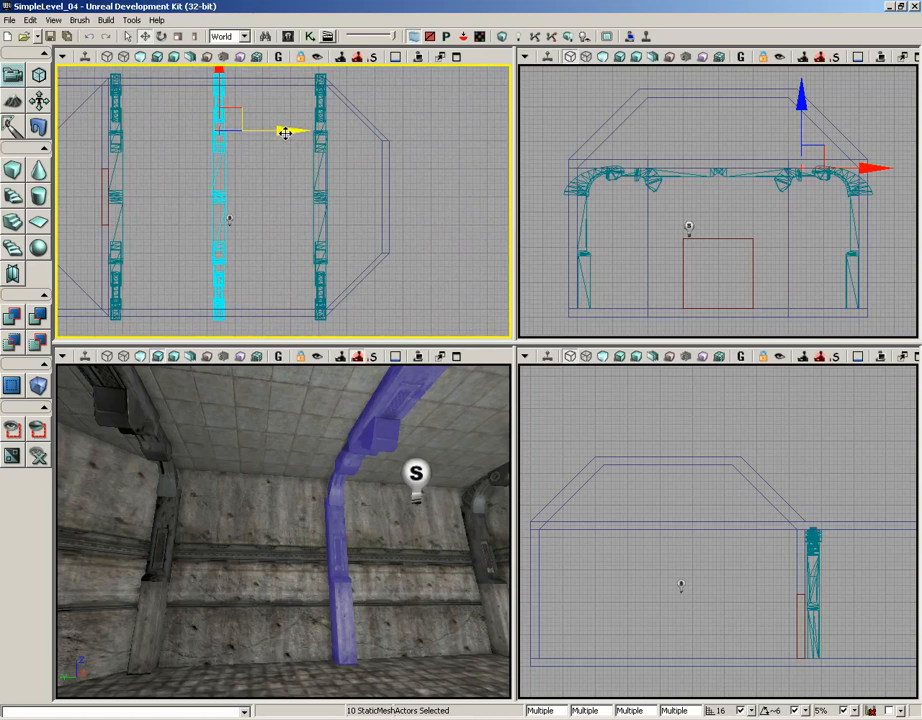
drag(285, 250, 347, 252)
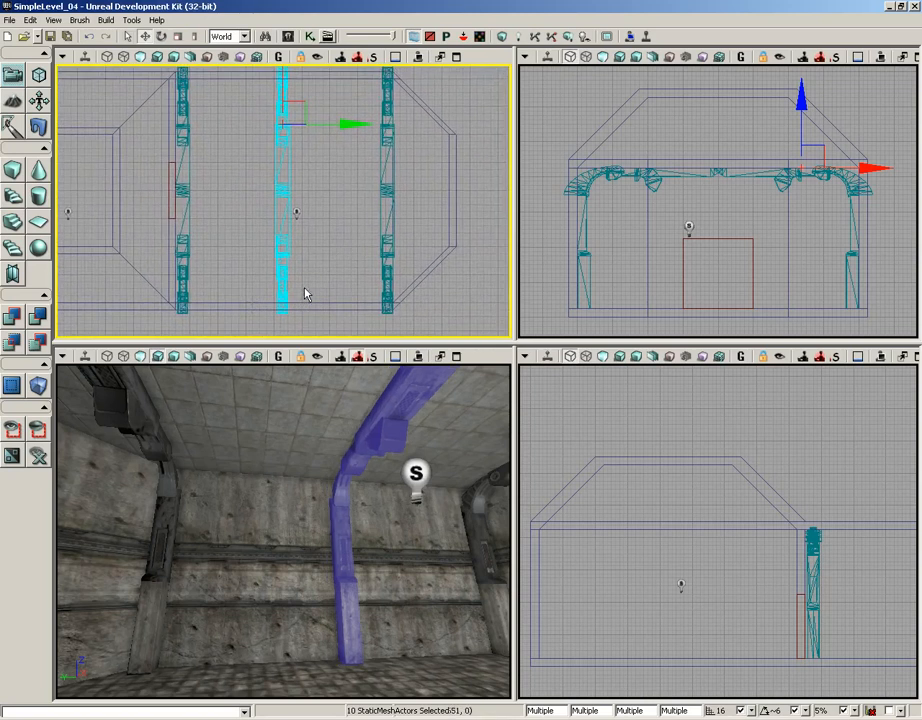
drag(221, 446, 265, 532)
click(368, 543)
click(366, 541)
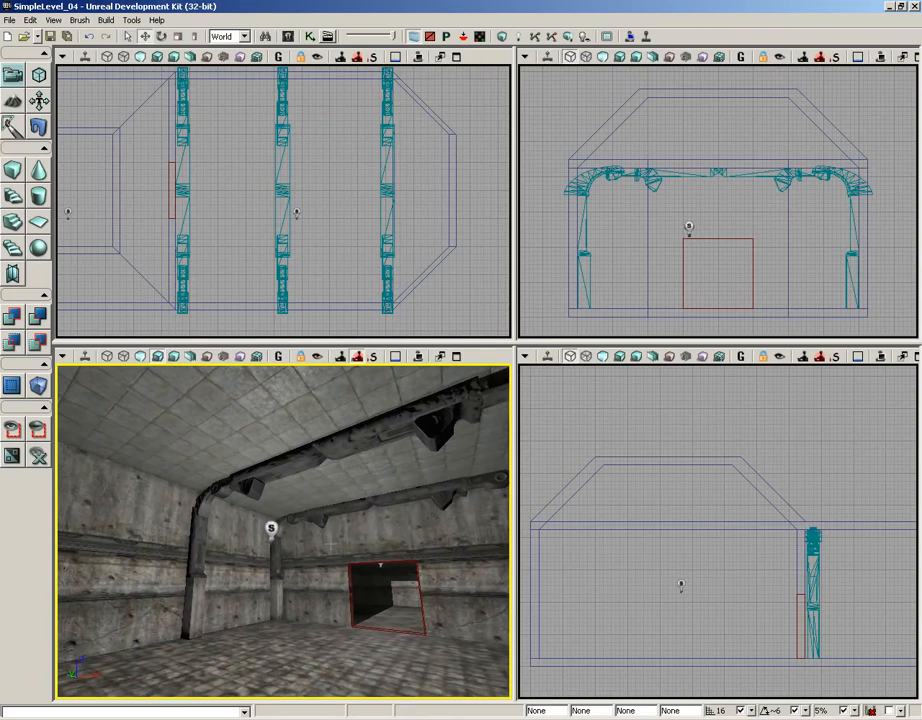